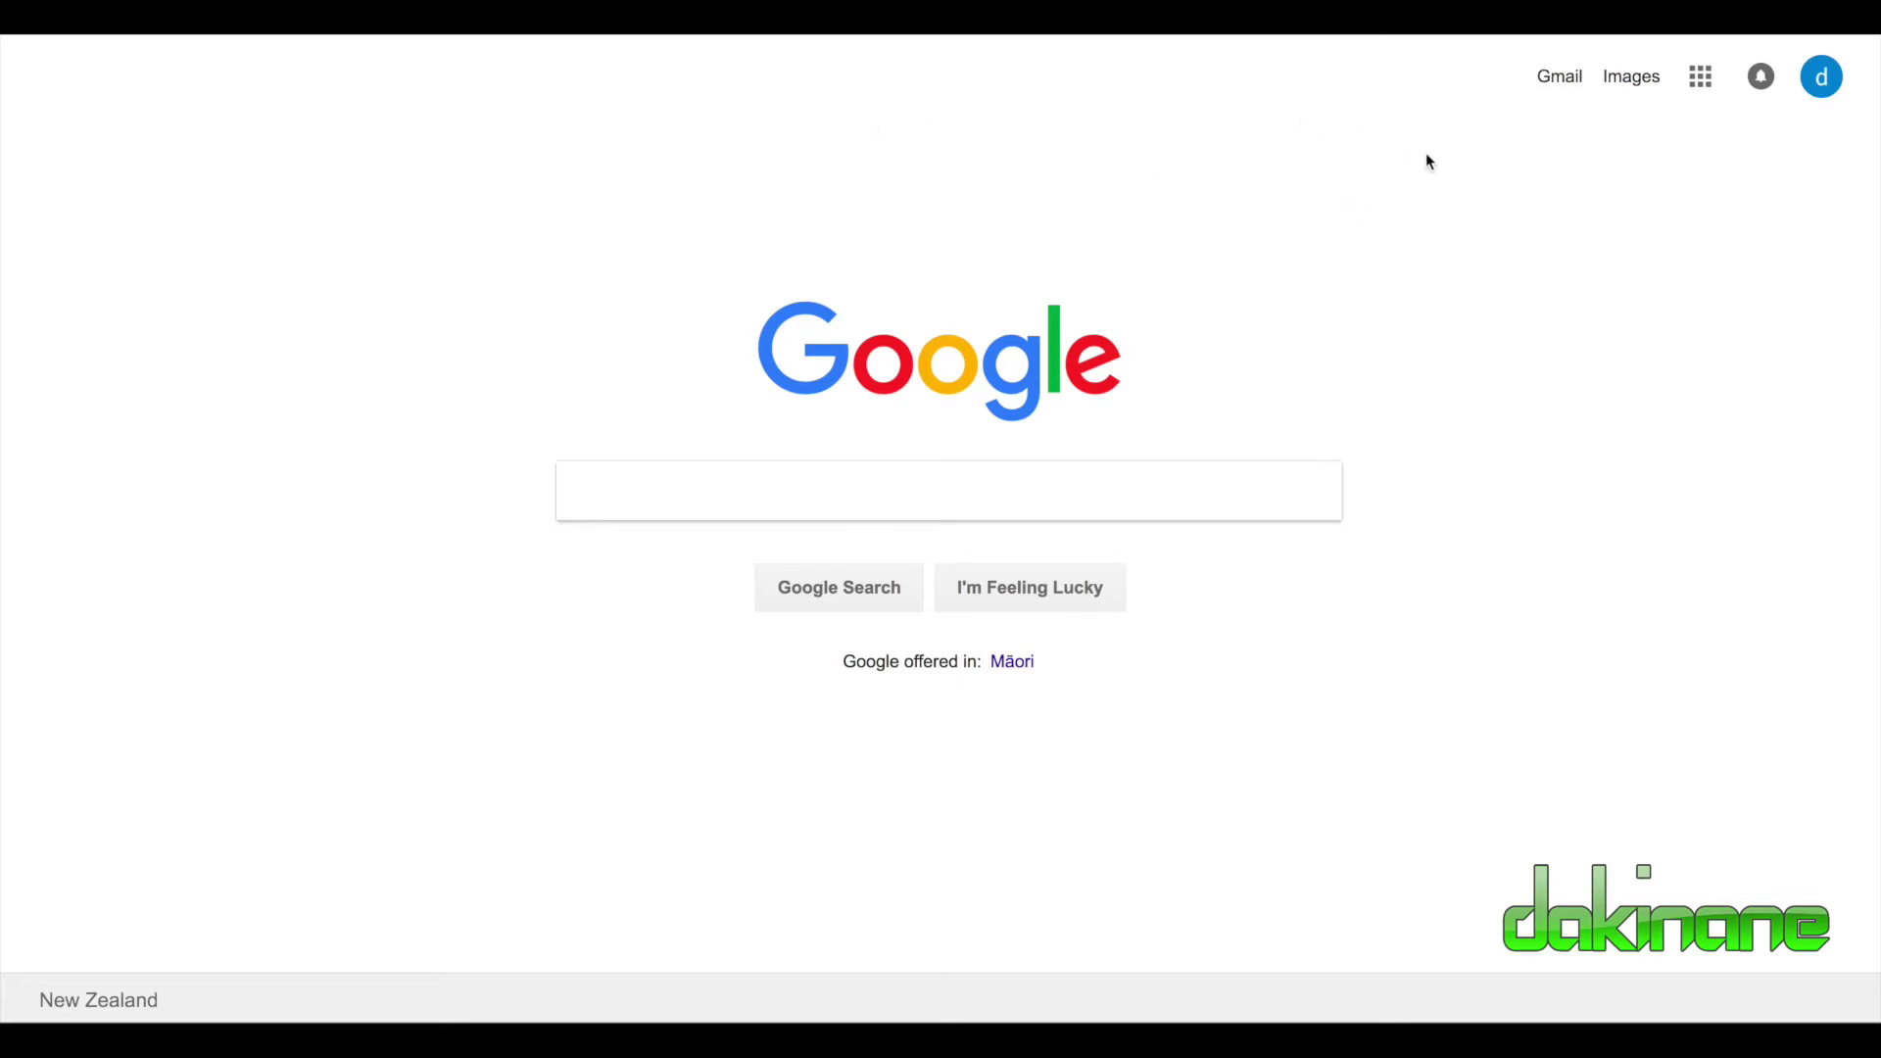
# Open Google Drive from the Google apps grid in Google Search
pyautogui.click(1701, 78)
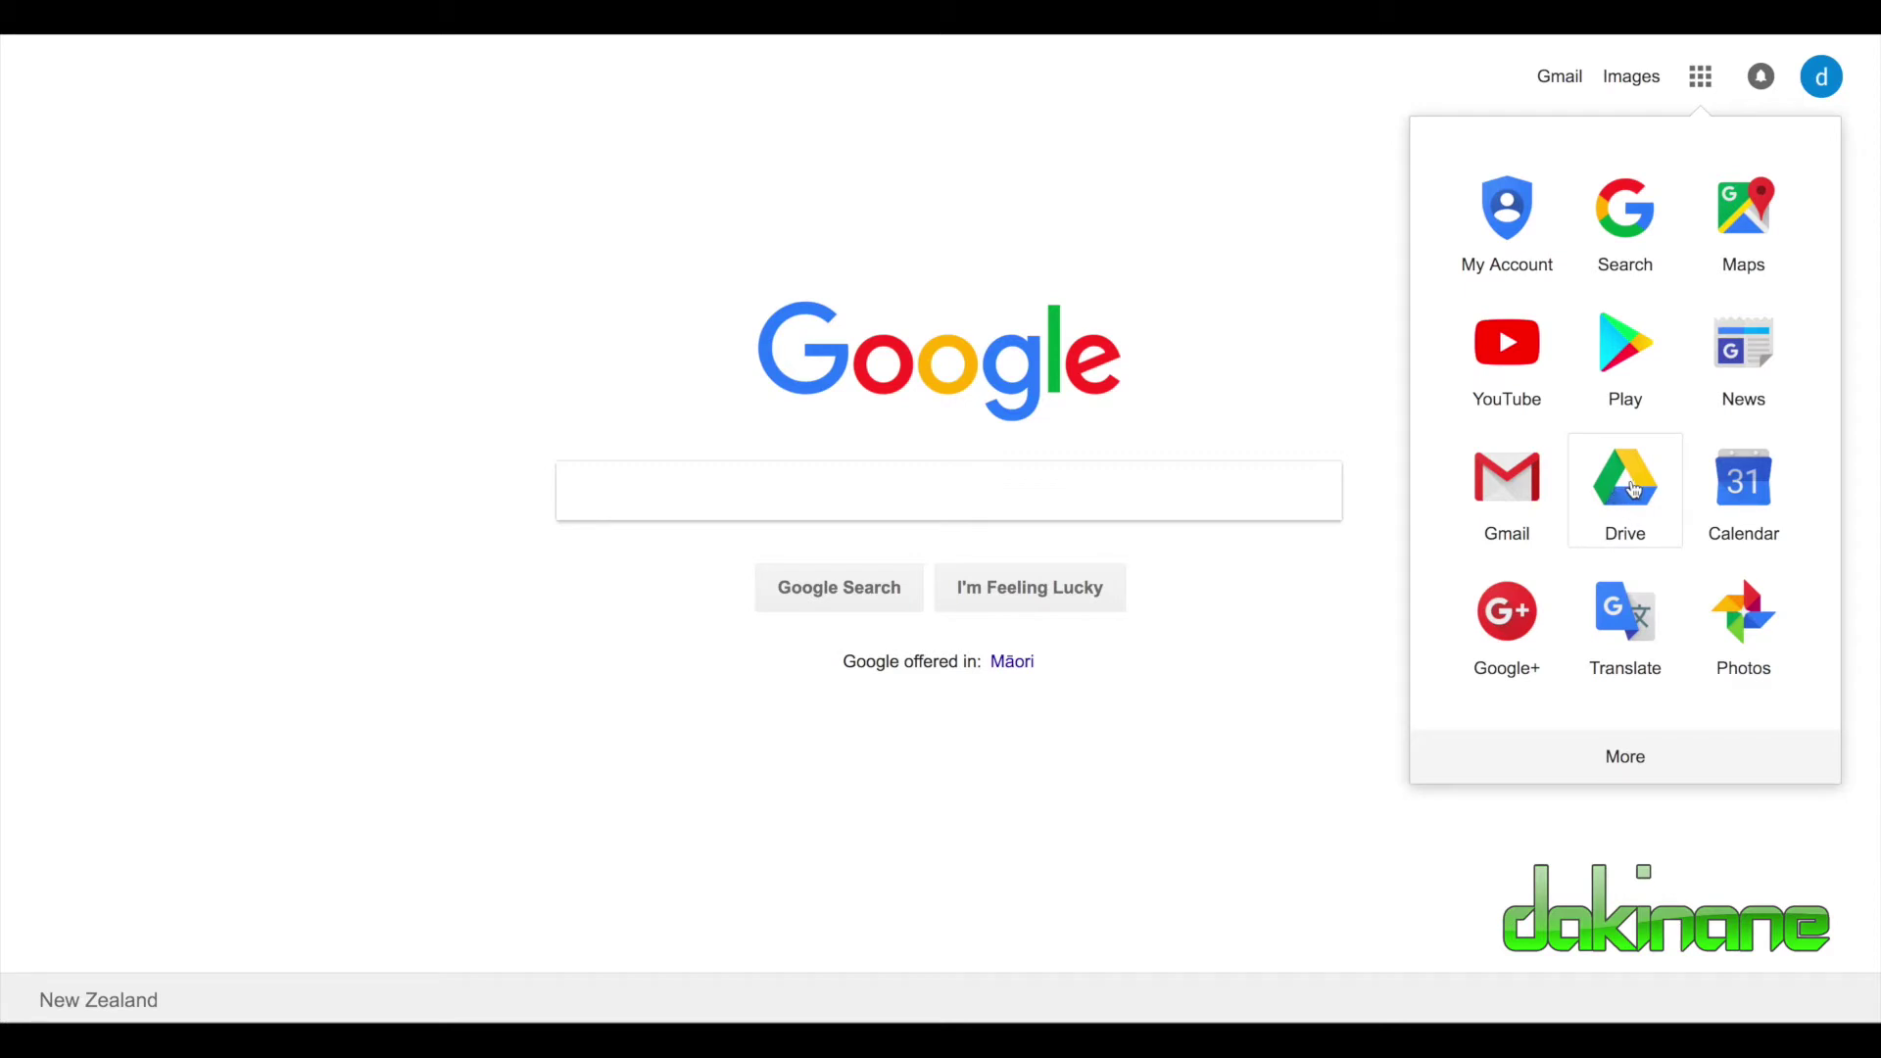
pyautogui.click(1633, 488)
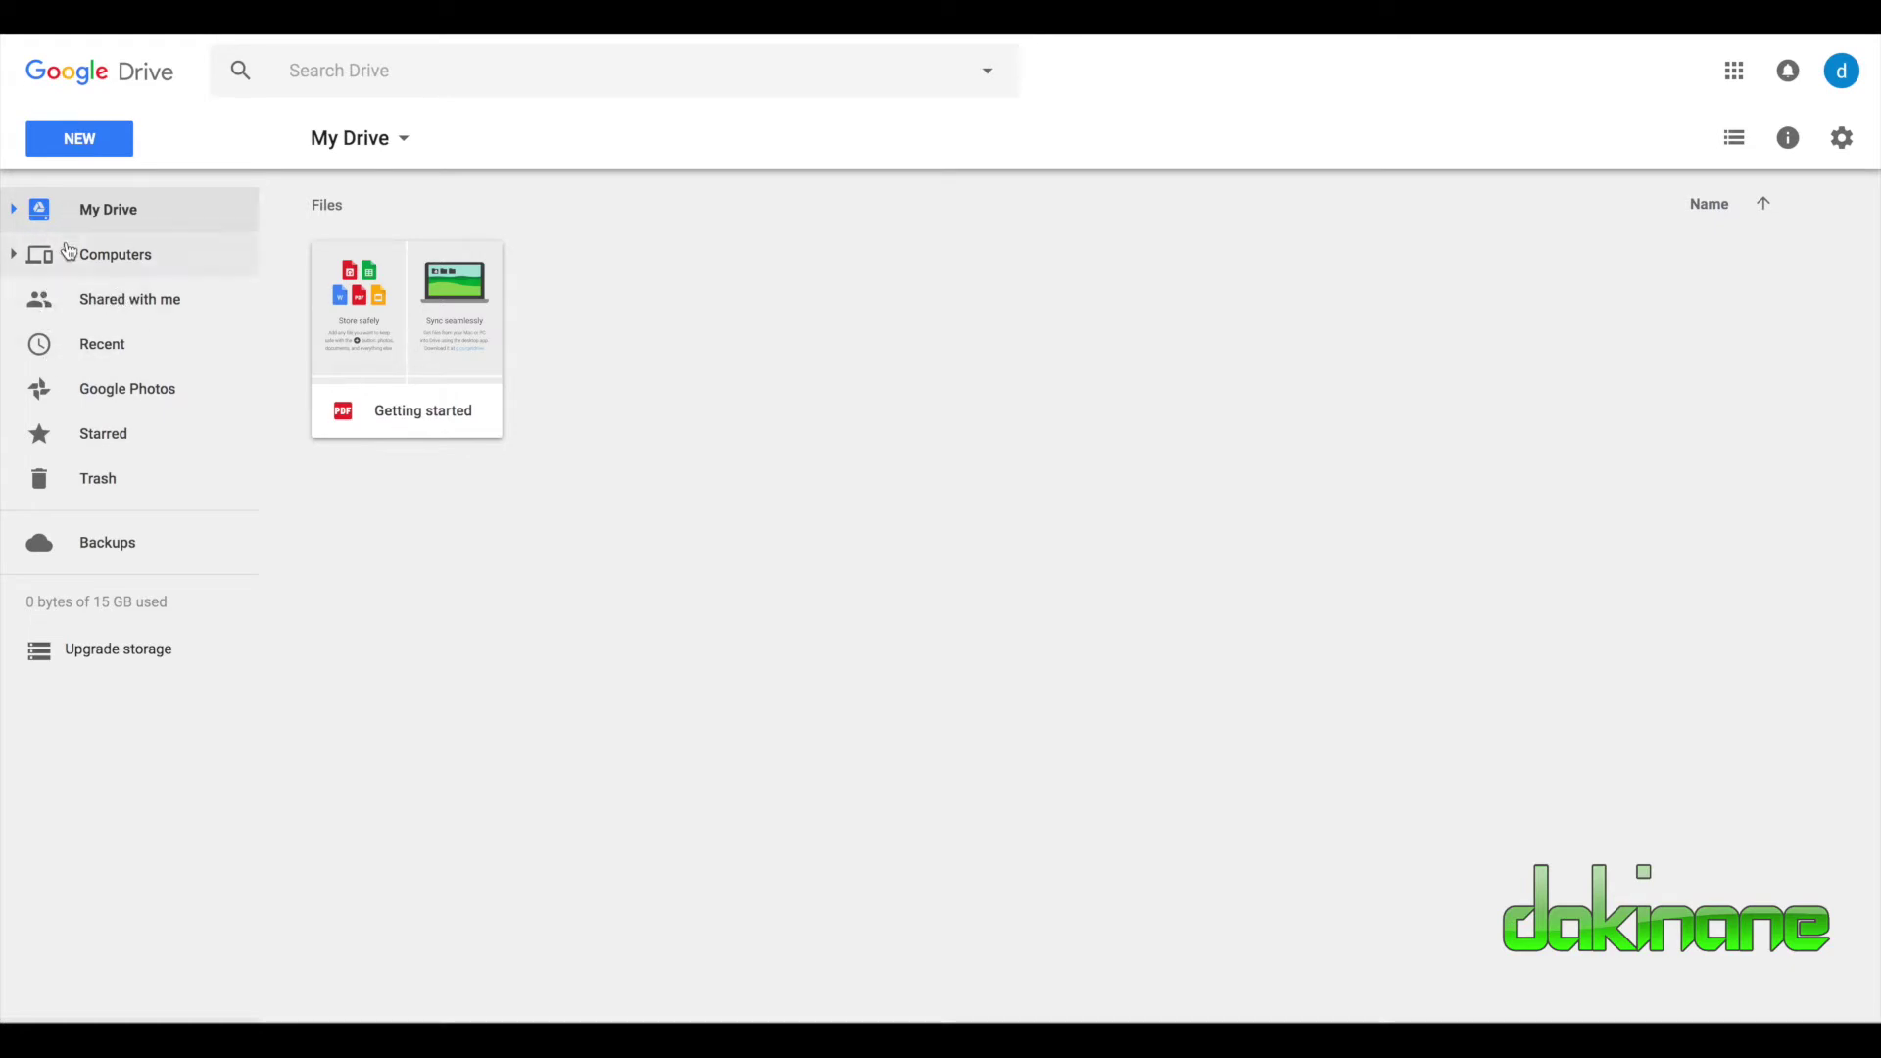
# Expand My Drive in the sidebar folder tree
pyautogui.click(13, 211)
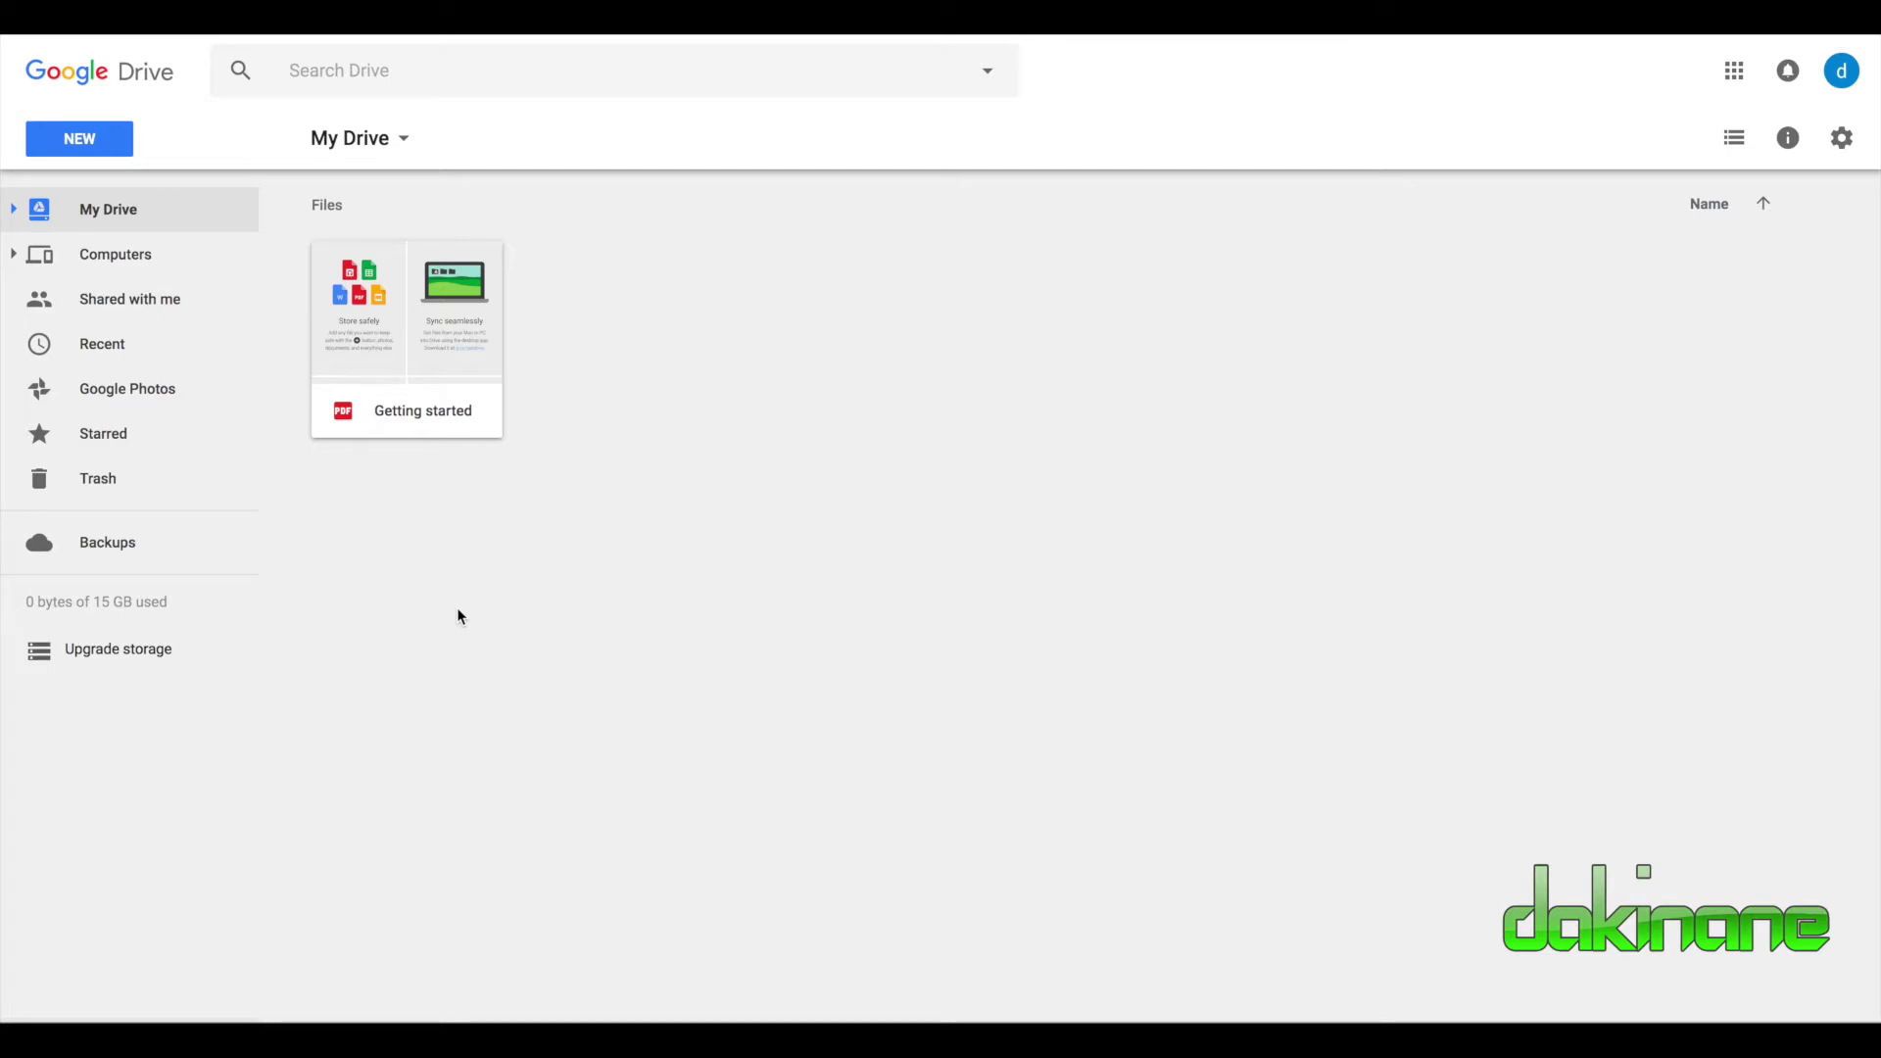
# Open Drive Settings and look over the Manage Apps and Notifications pages
pyautogui.click(1841, 142)
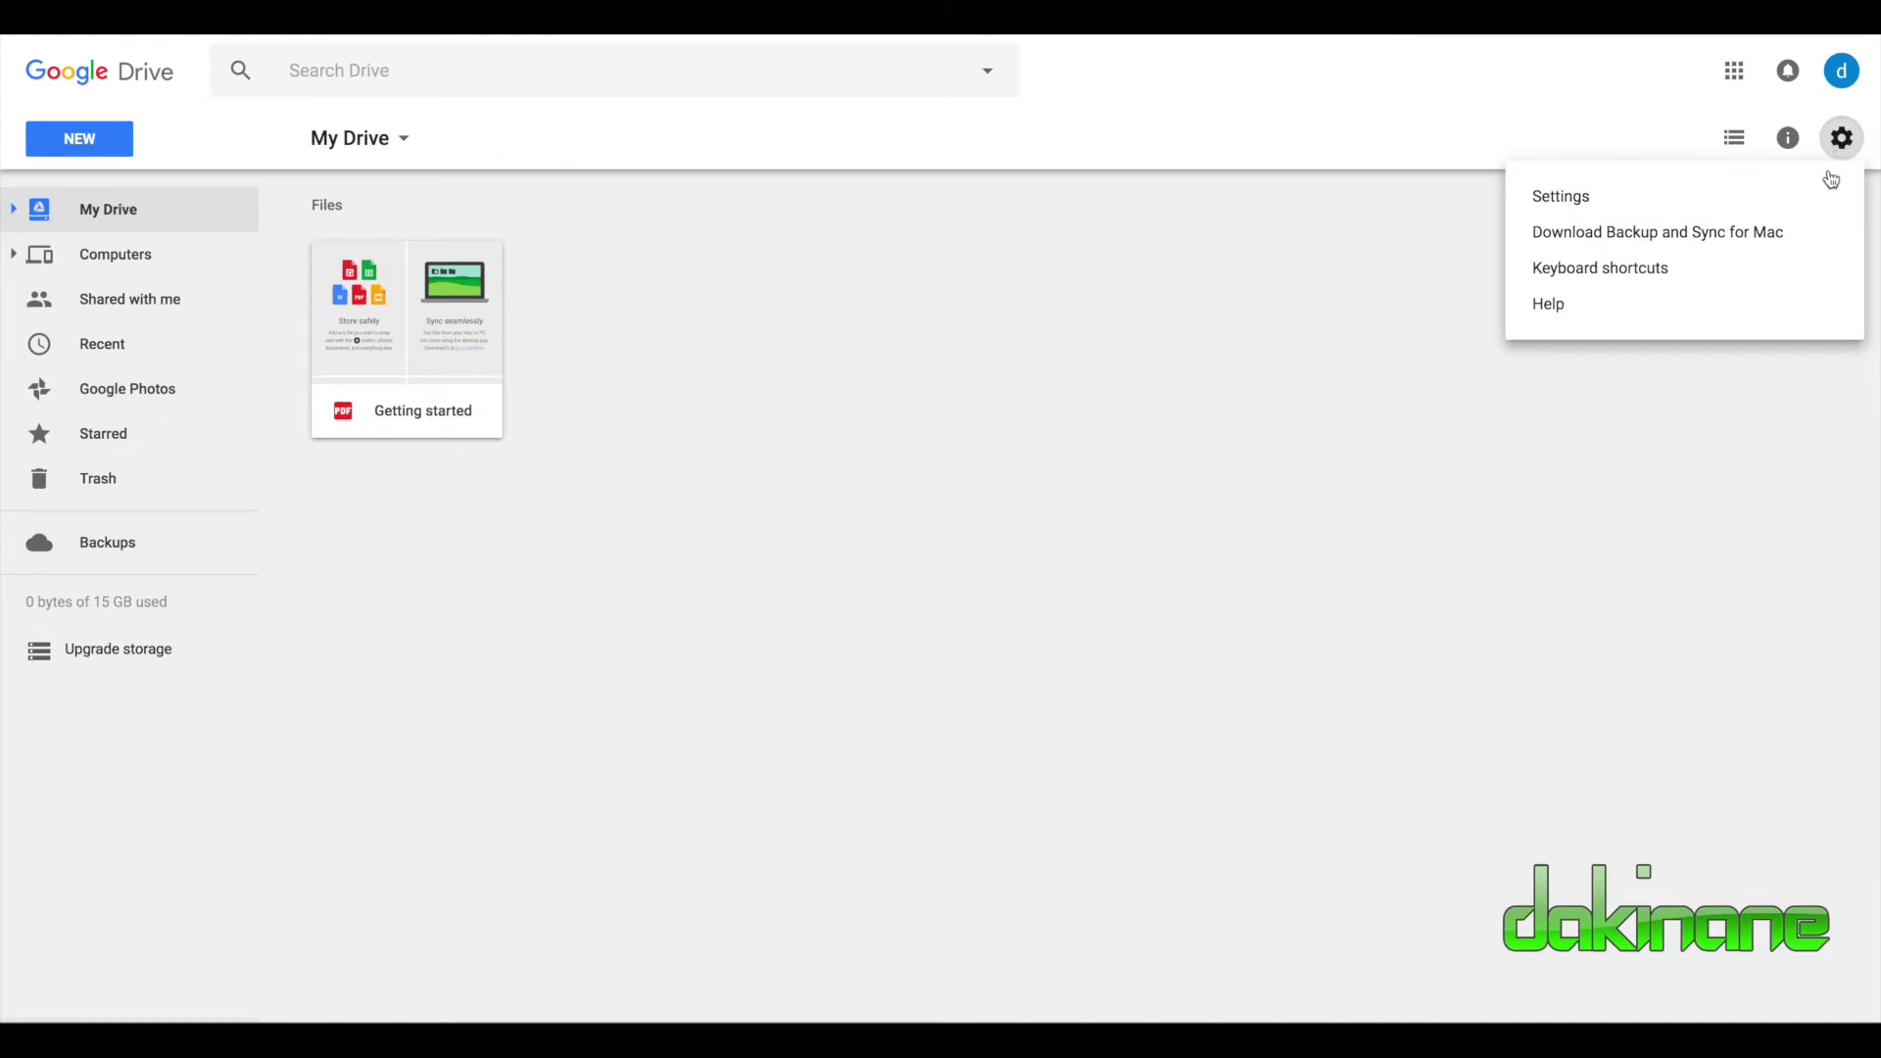
pyautogui.click(1554, 195)
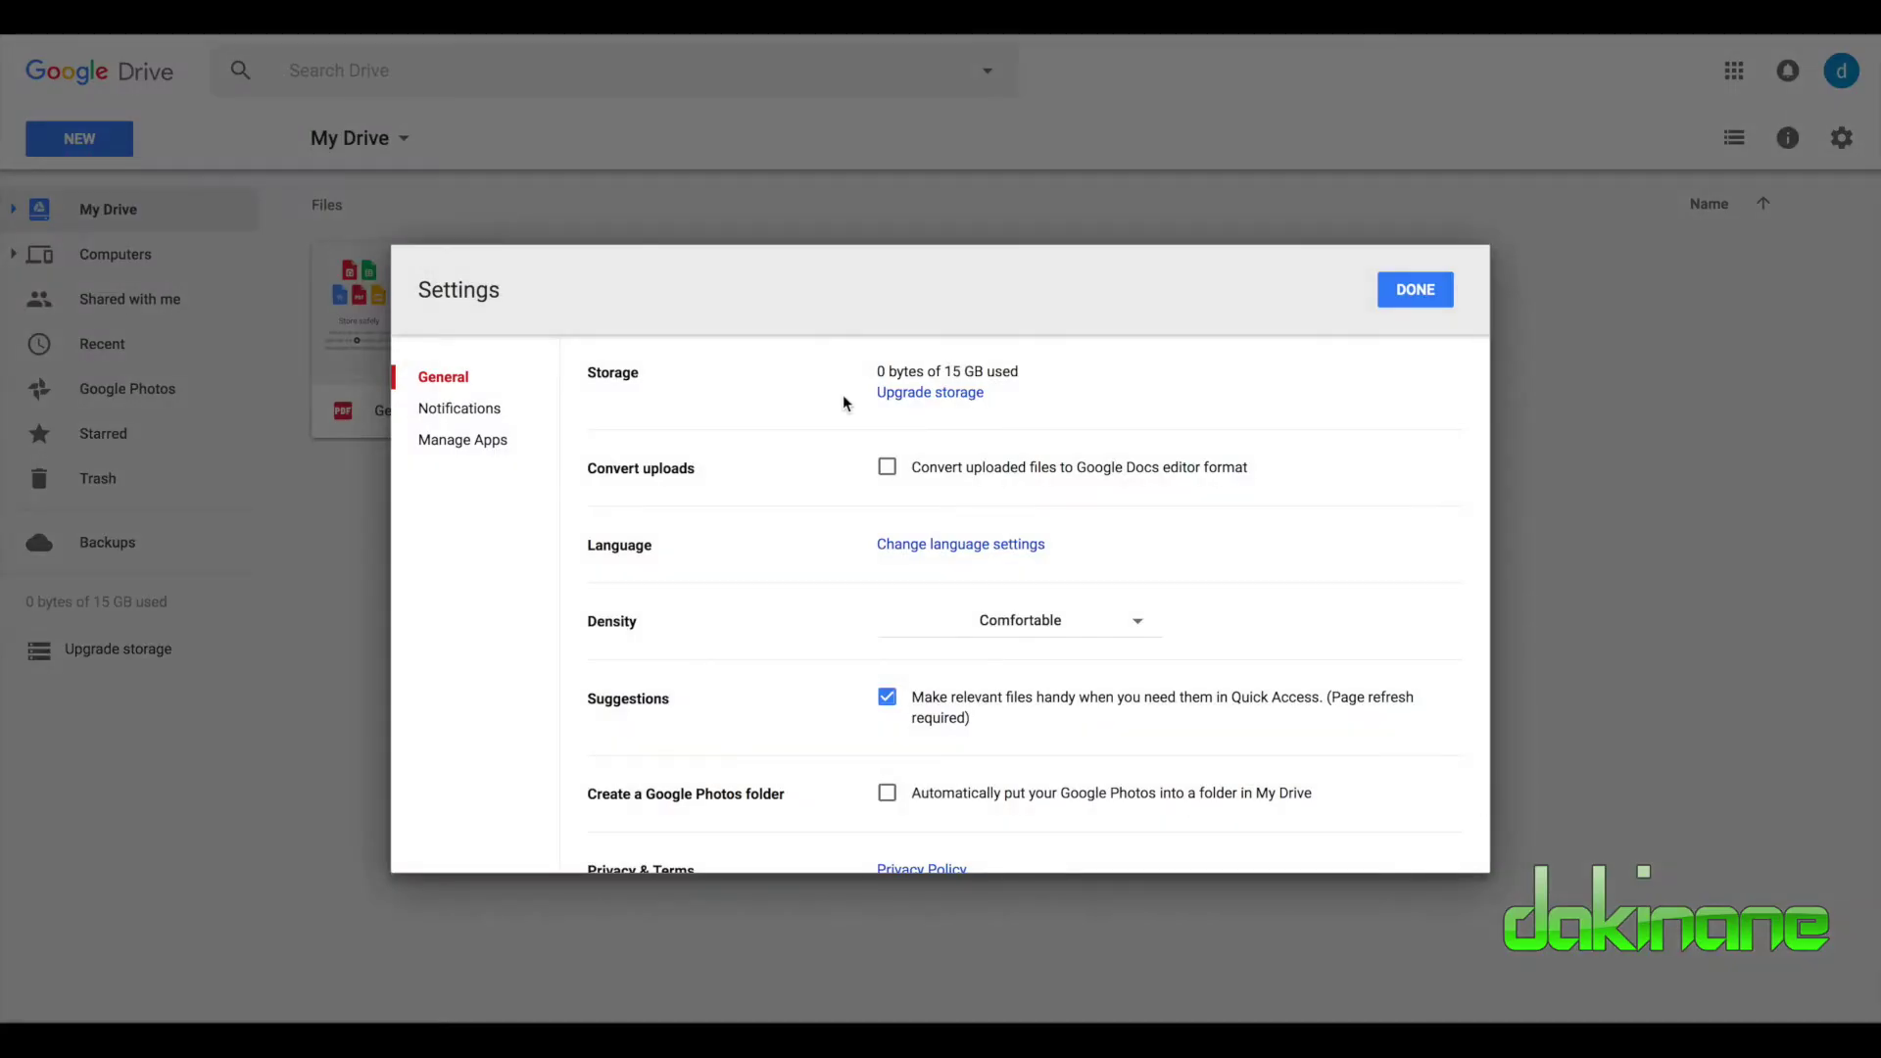
pyautogui.click(449, 406)
pyautogui.click(448, 448)
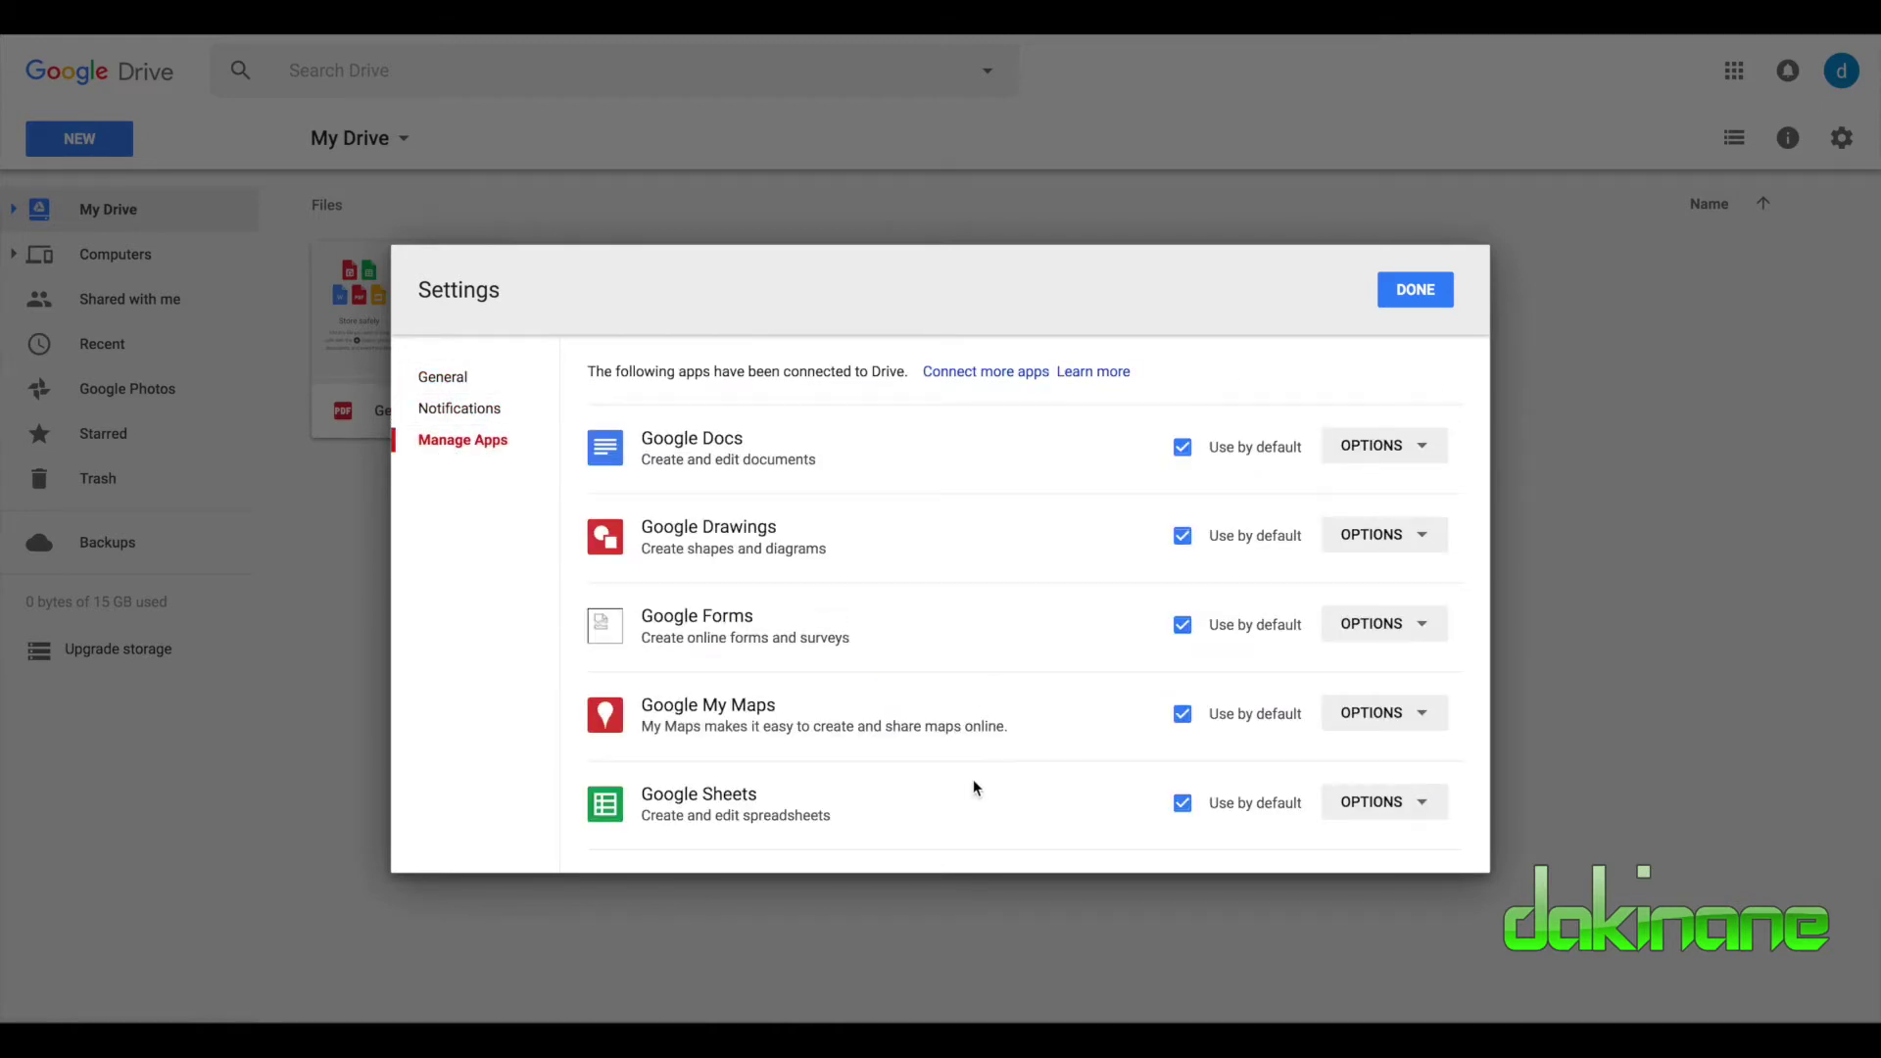
pyautogui.scroll(-2, 973, 788)
pyautogui.scroll(2, 973, 787)
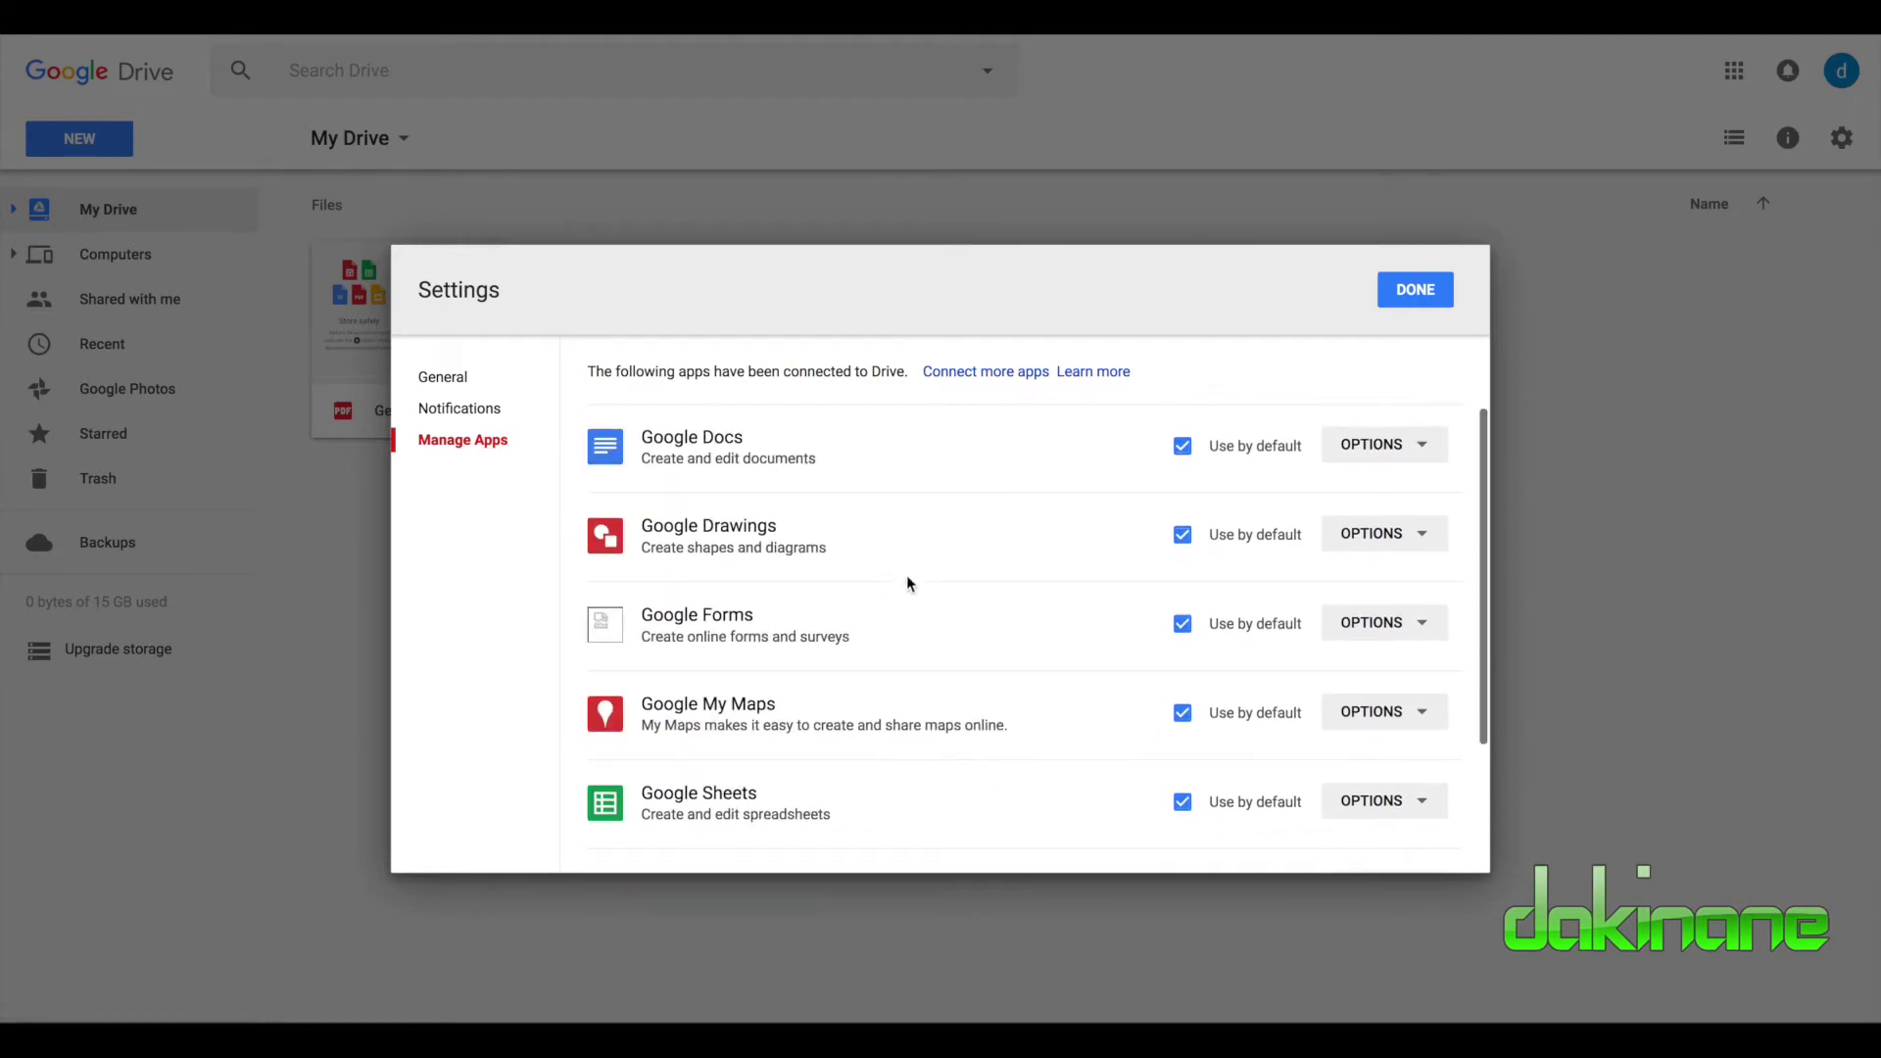
pyautogui.scroll(-2, 866, 676)
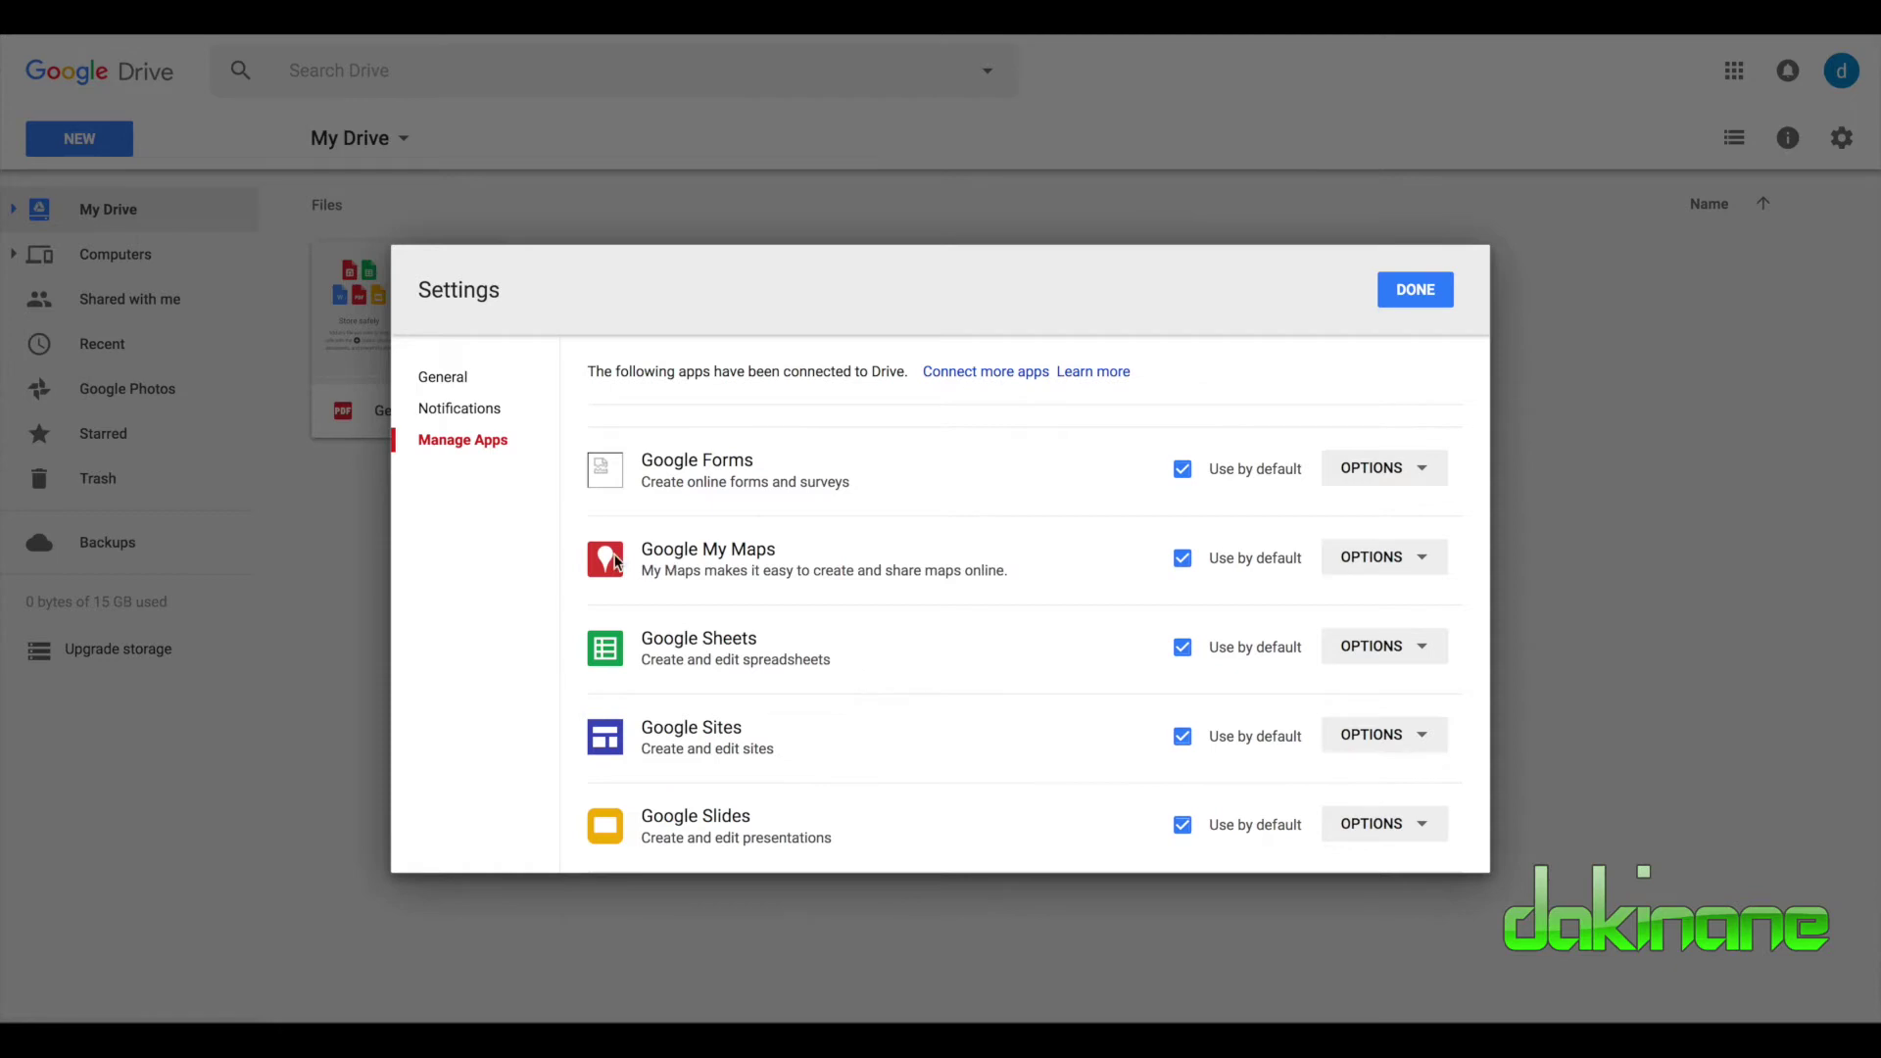
pyautogui.click(479, 409)
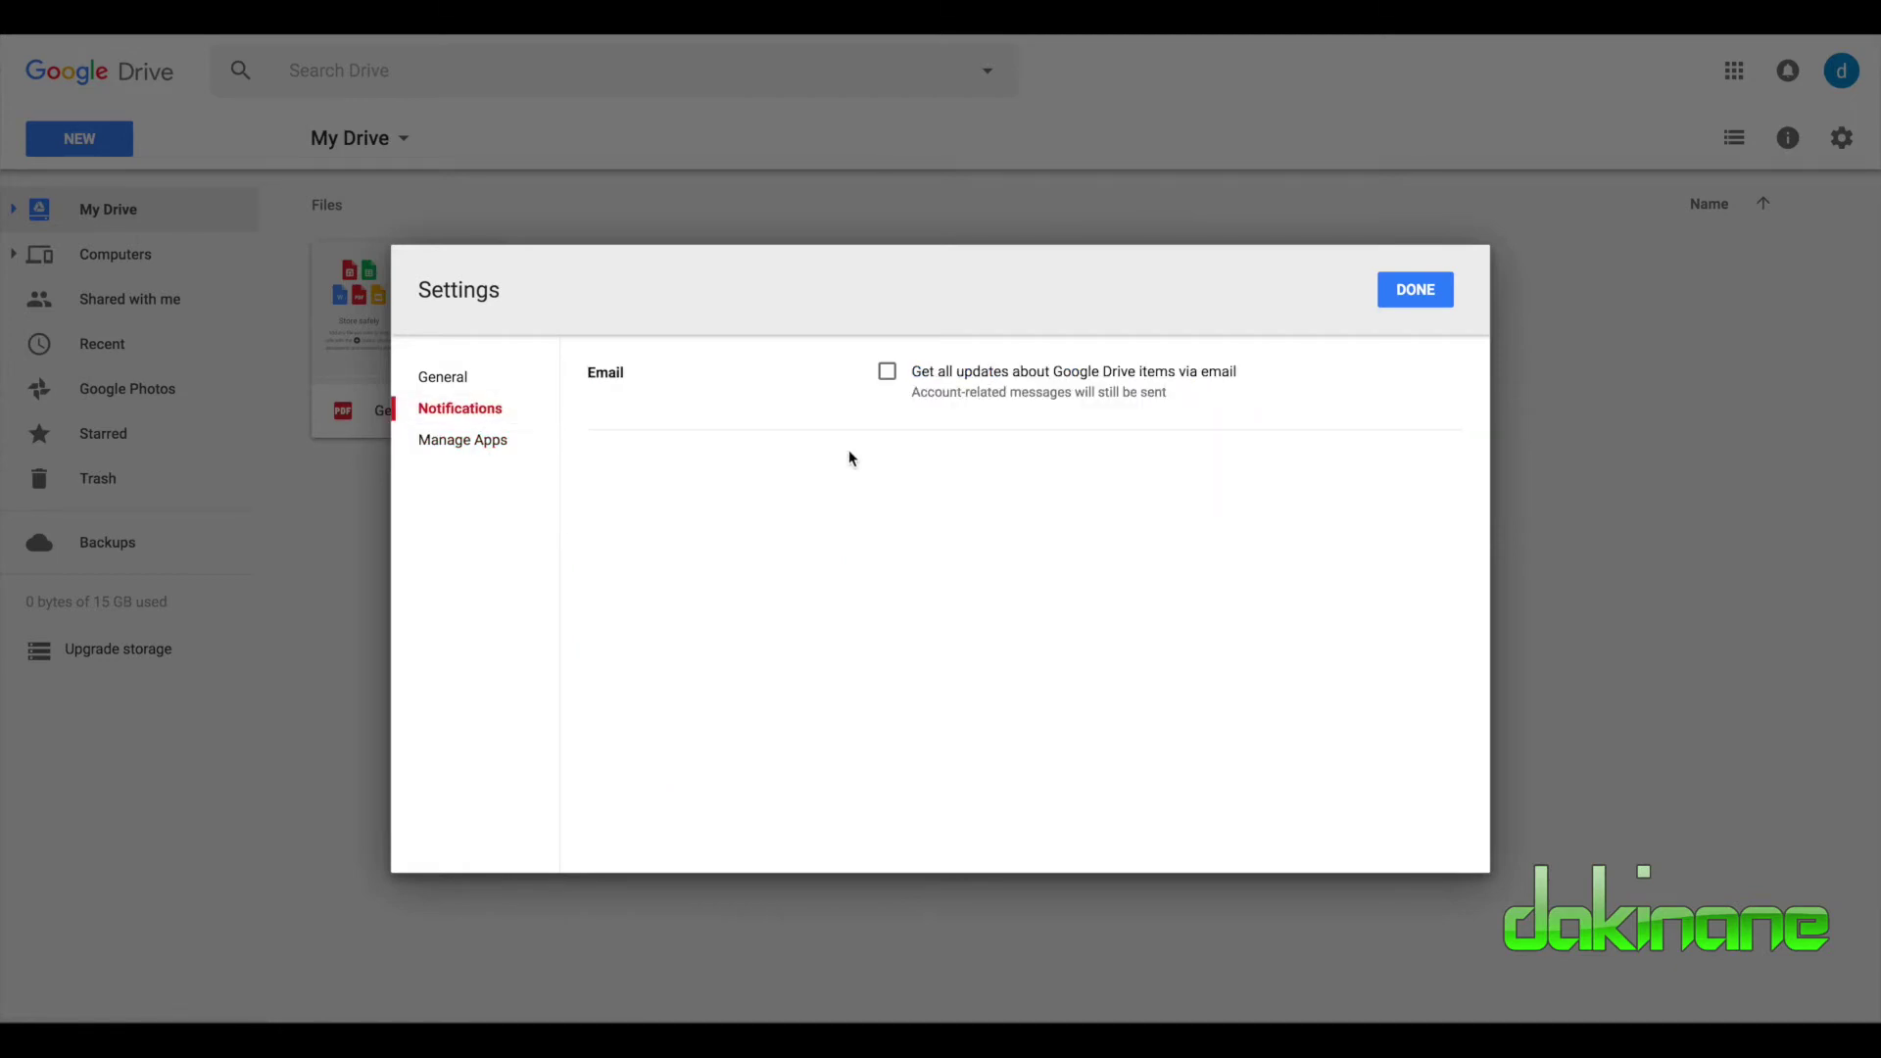
# Turn on converting uploads to Google Docs format, keep Comfortable density and Quick Access on, and save
pyautogui.click(448, 377)
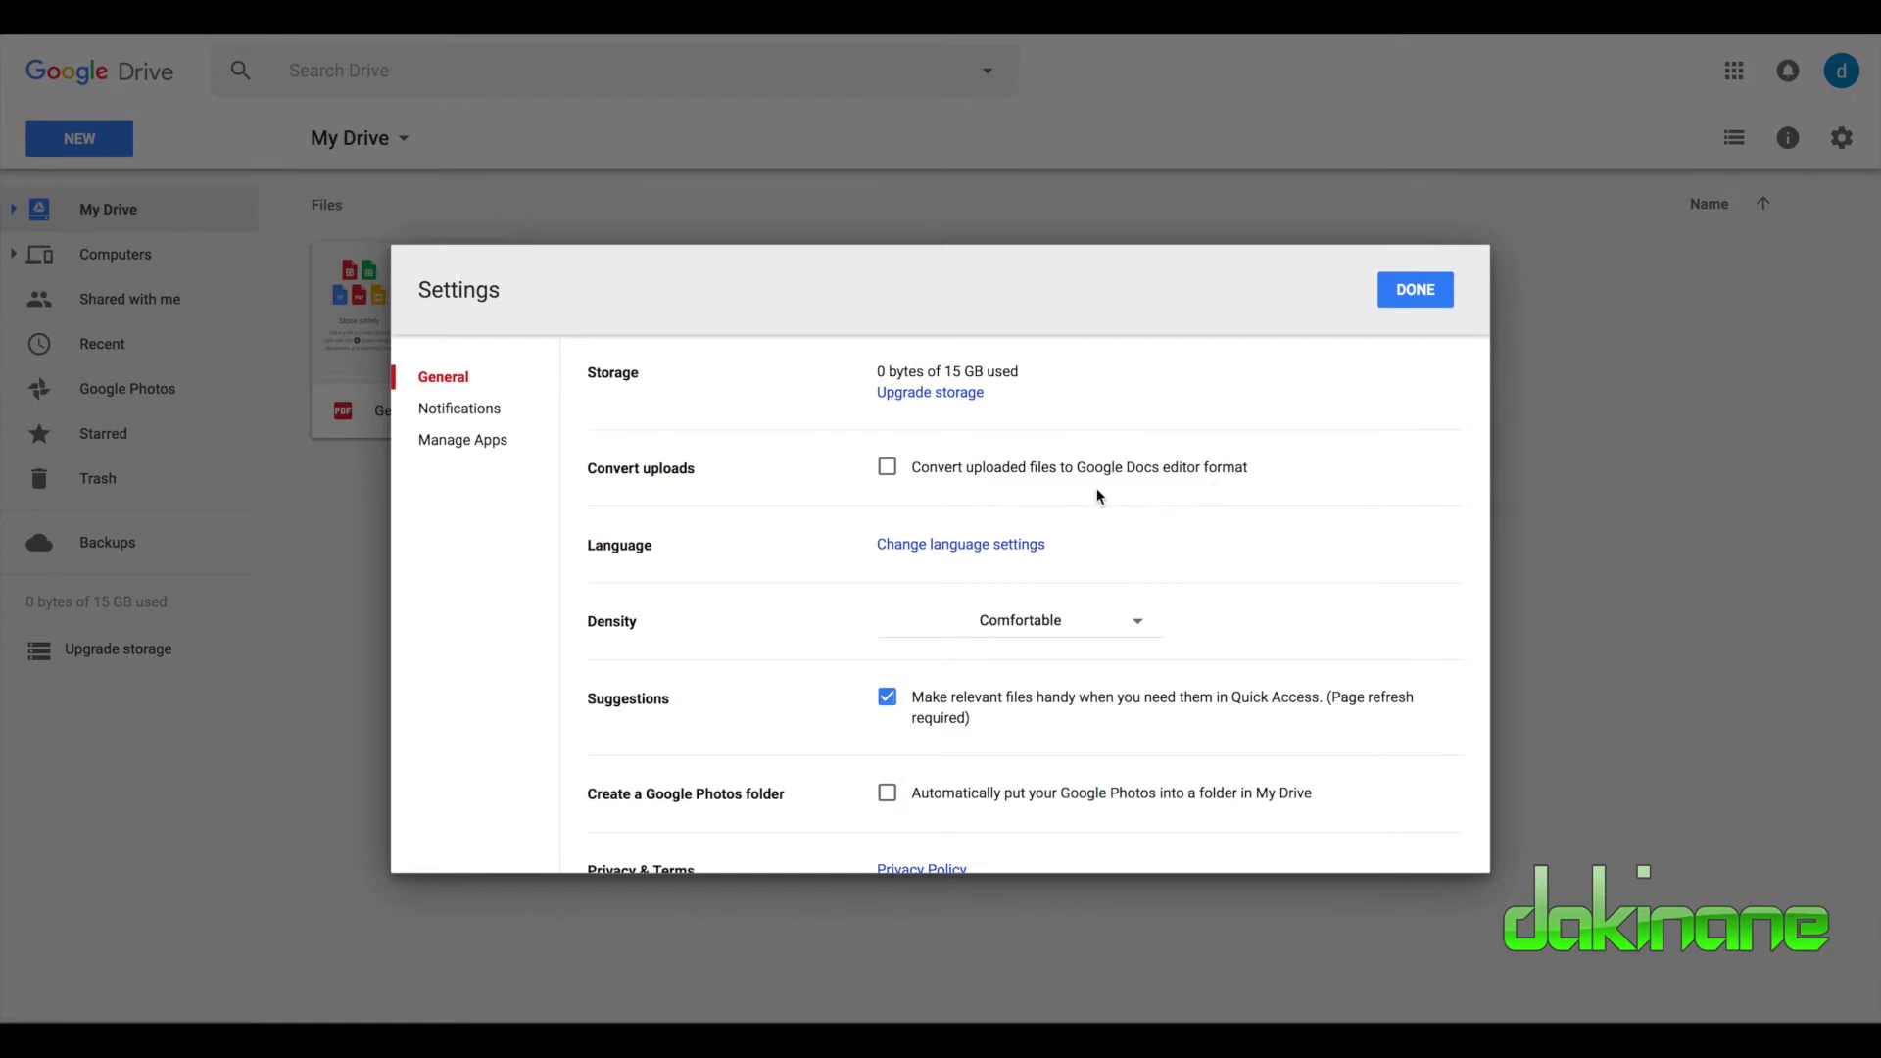
pyautogui.click(886, 468)
pyautogui.click(1139, 627)
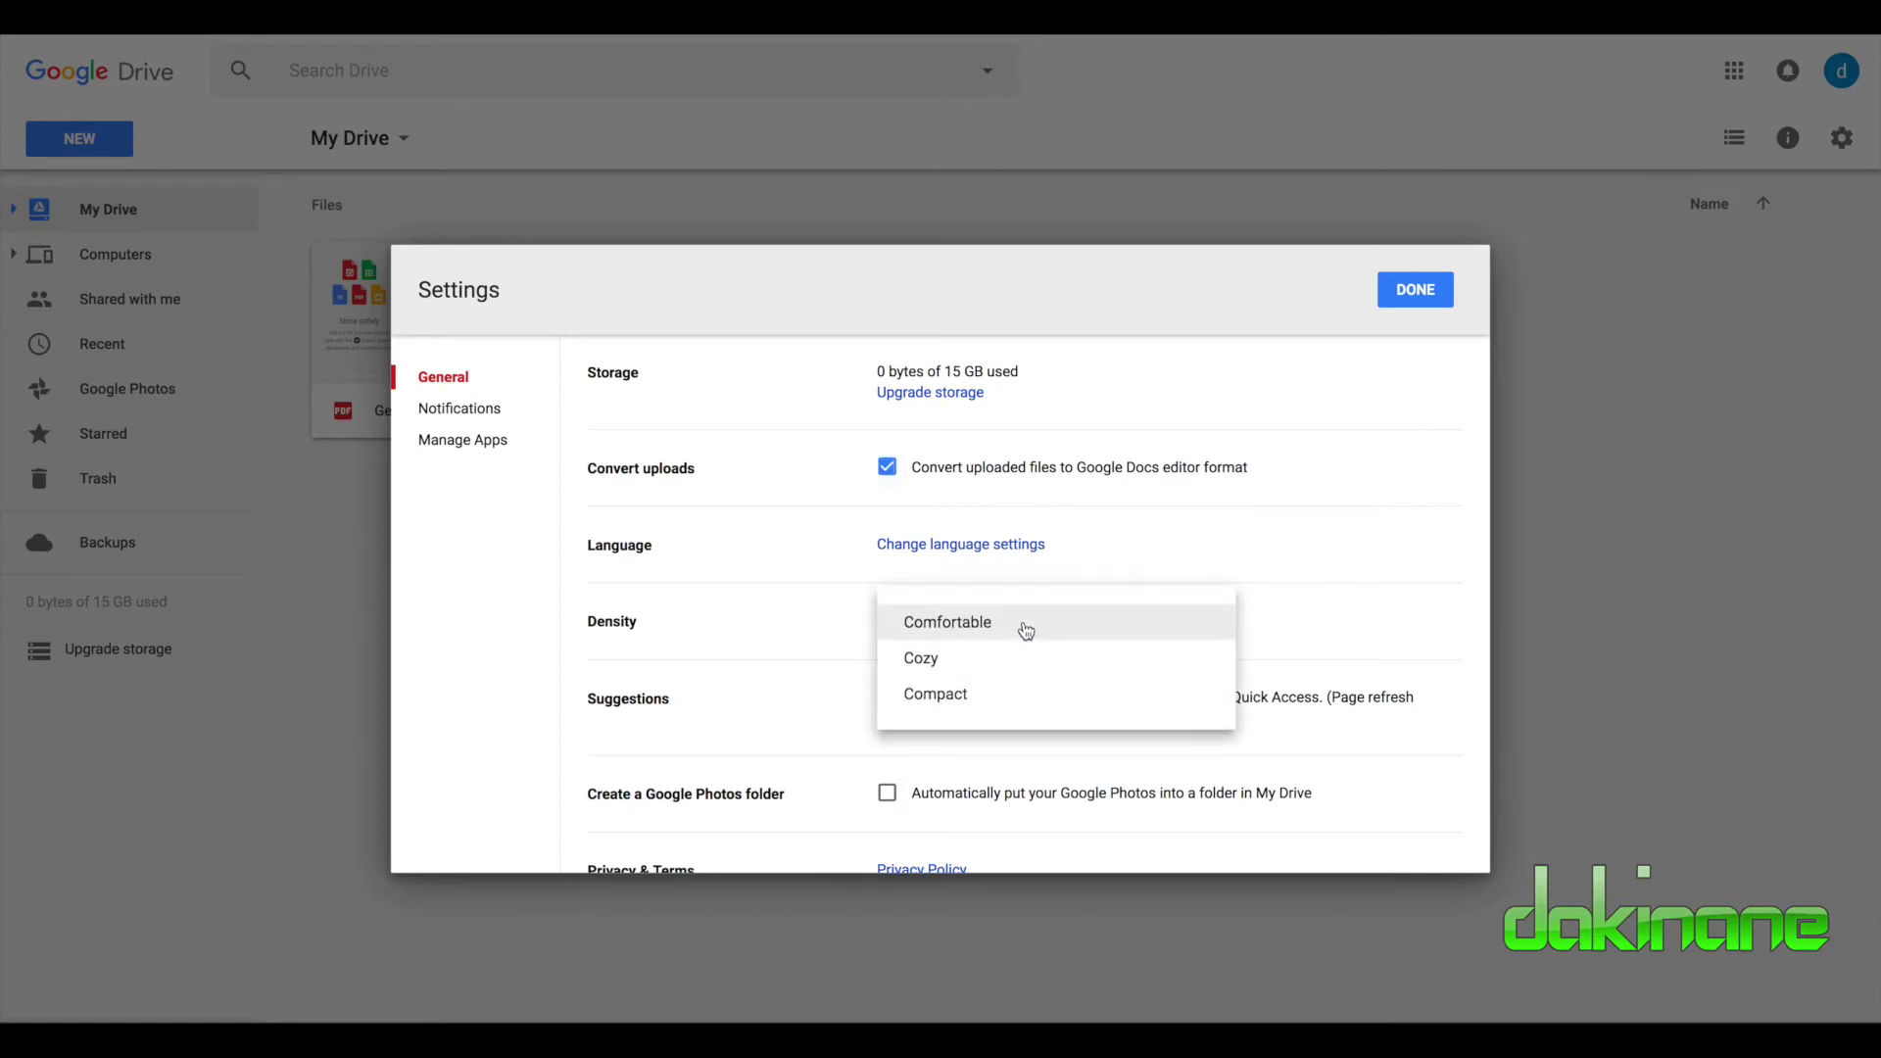
pyautogui.click(1023, 621)
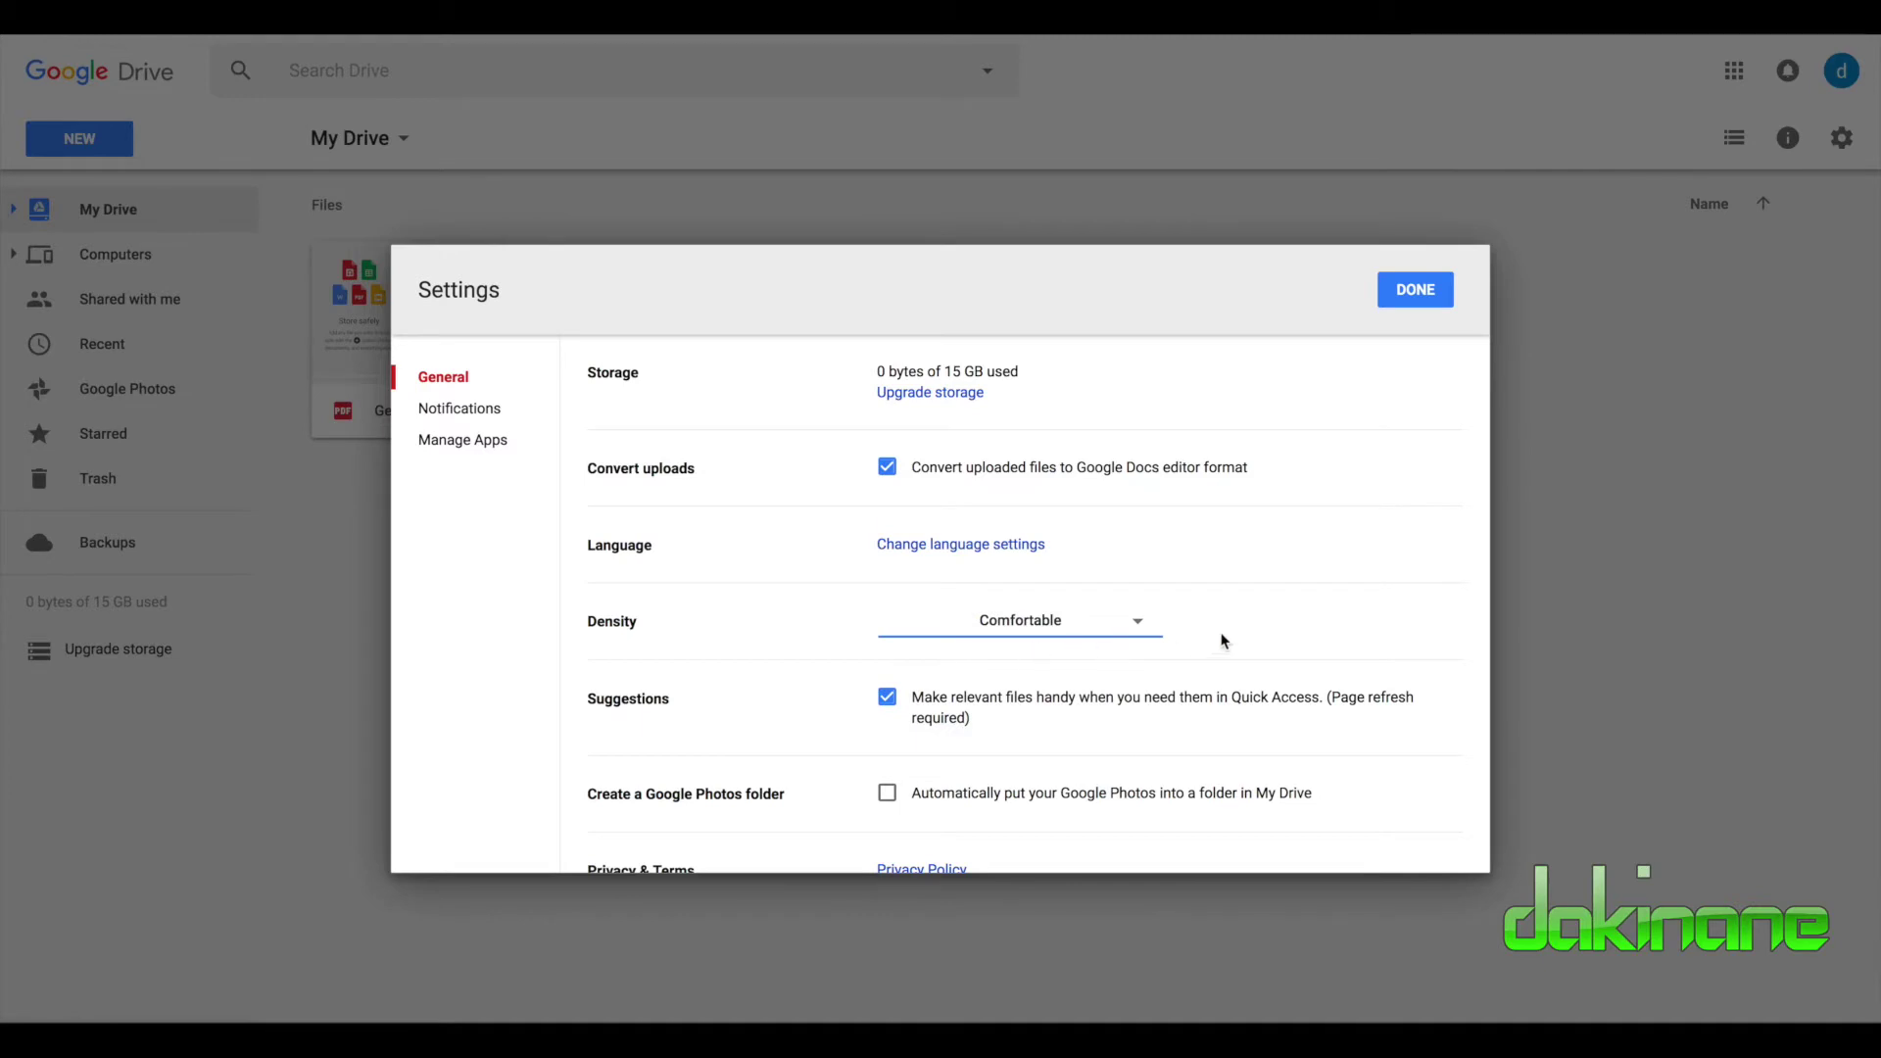
pyautogui.scroll(-1, 1270, 670)
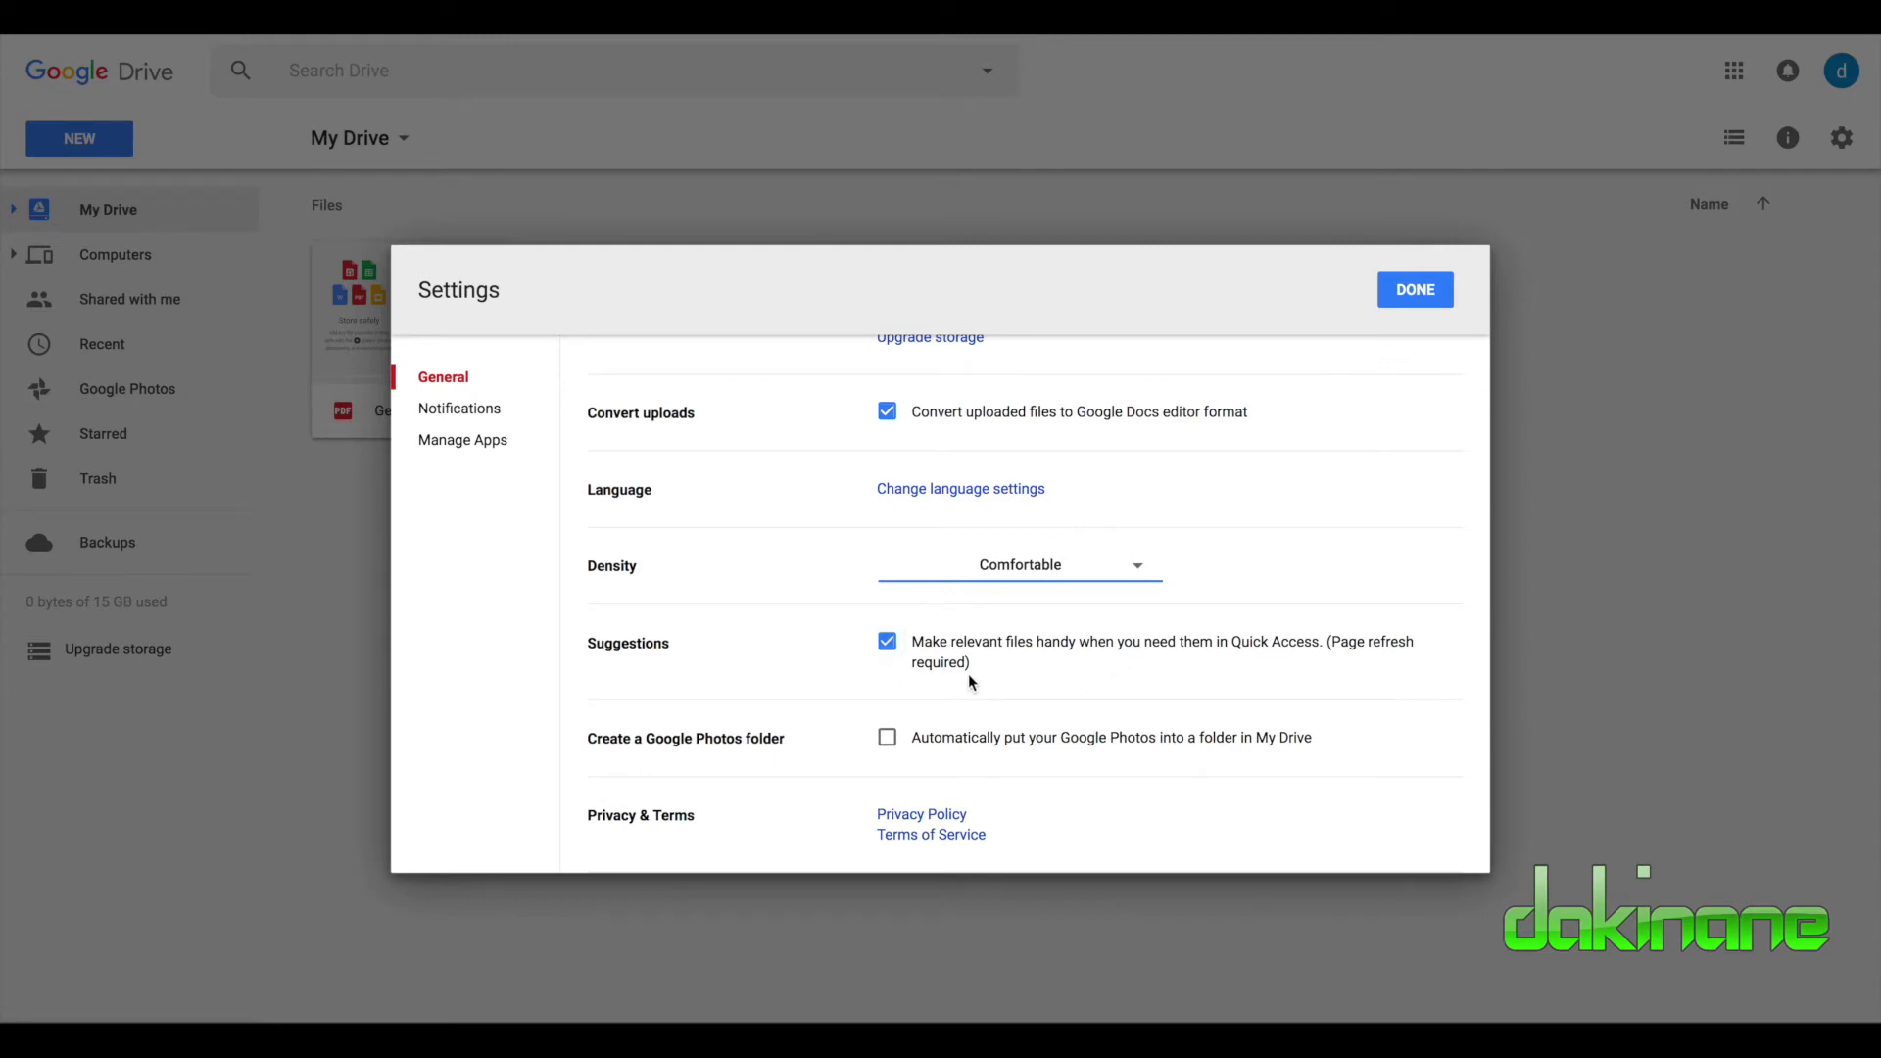
pyautogui.click(888, 639)
pyautogui.click(888, 639)
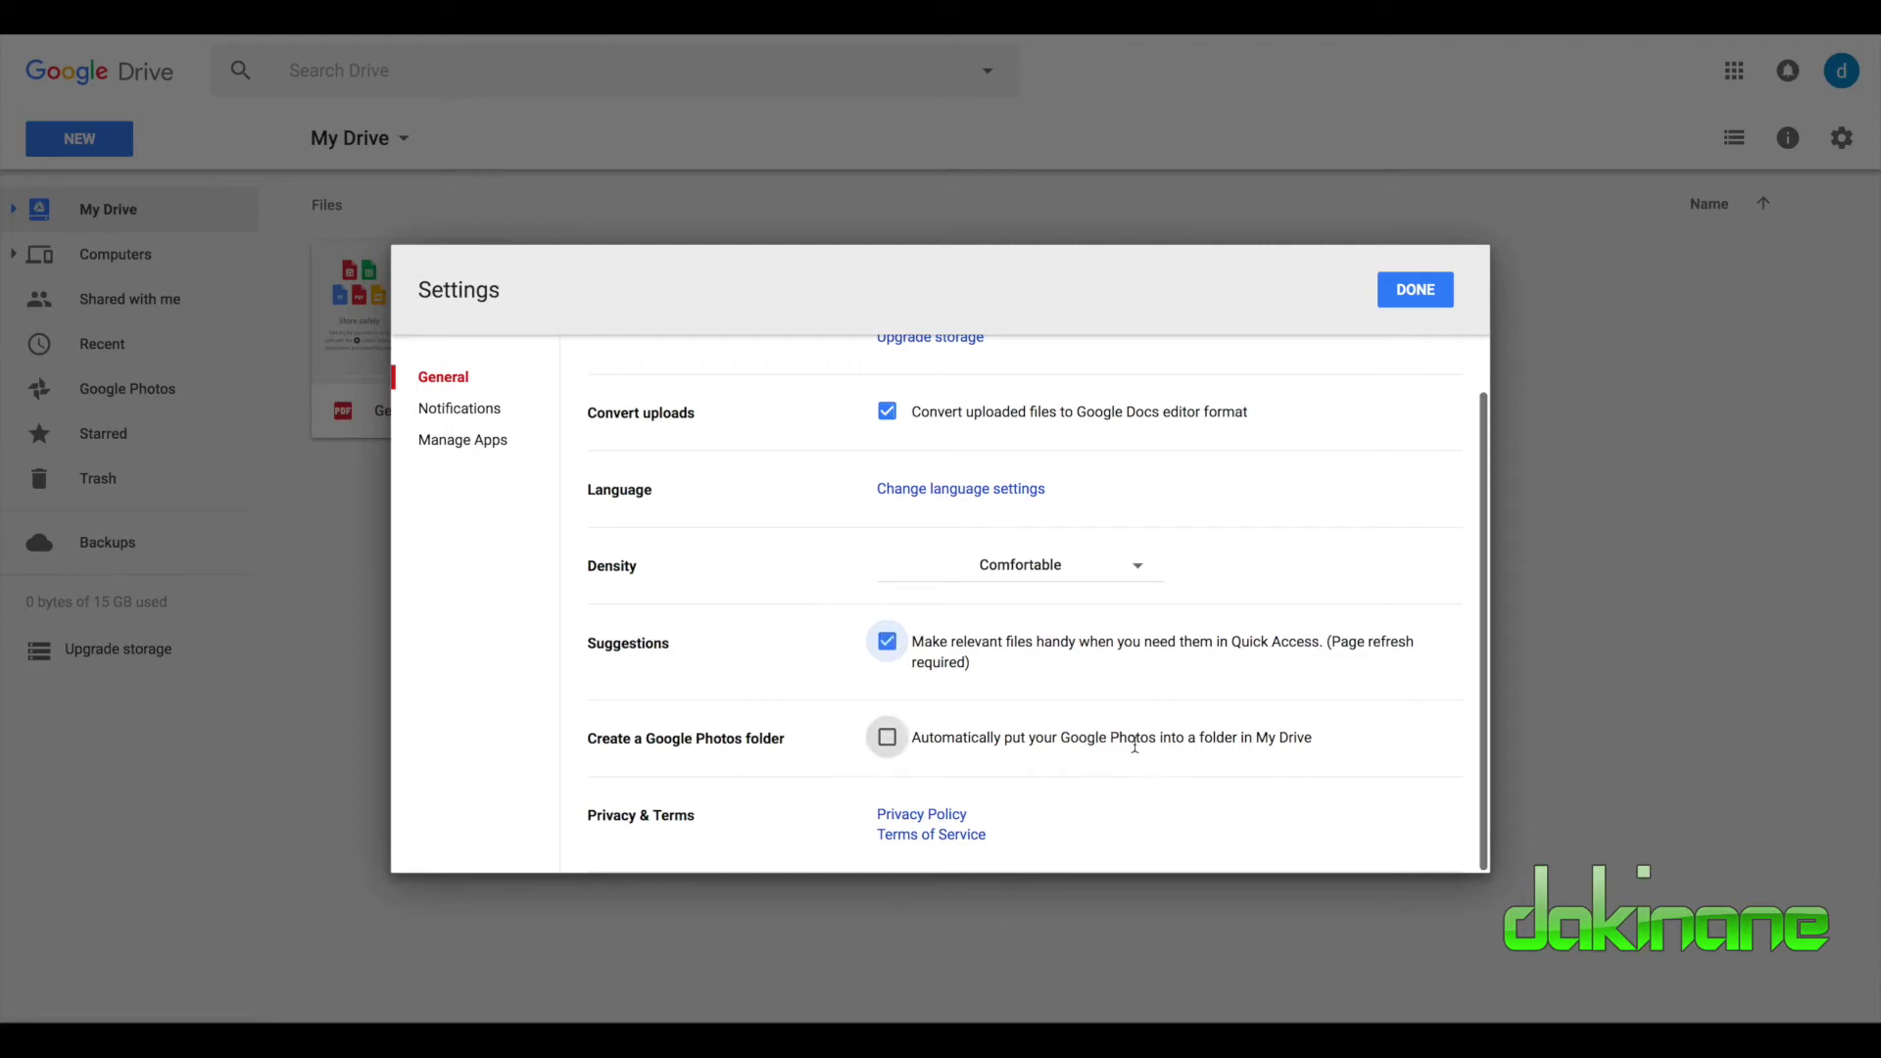
pyautogui.click(1417, 300)
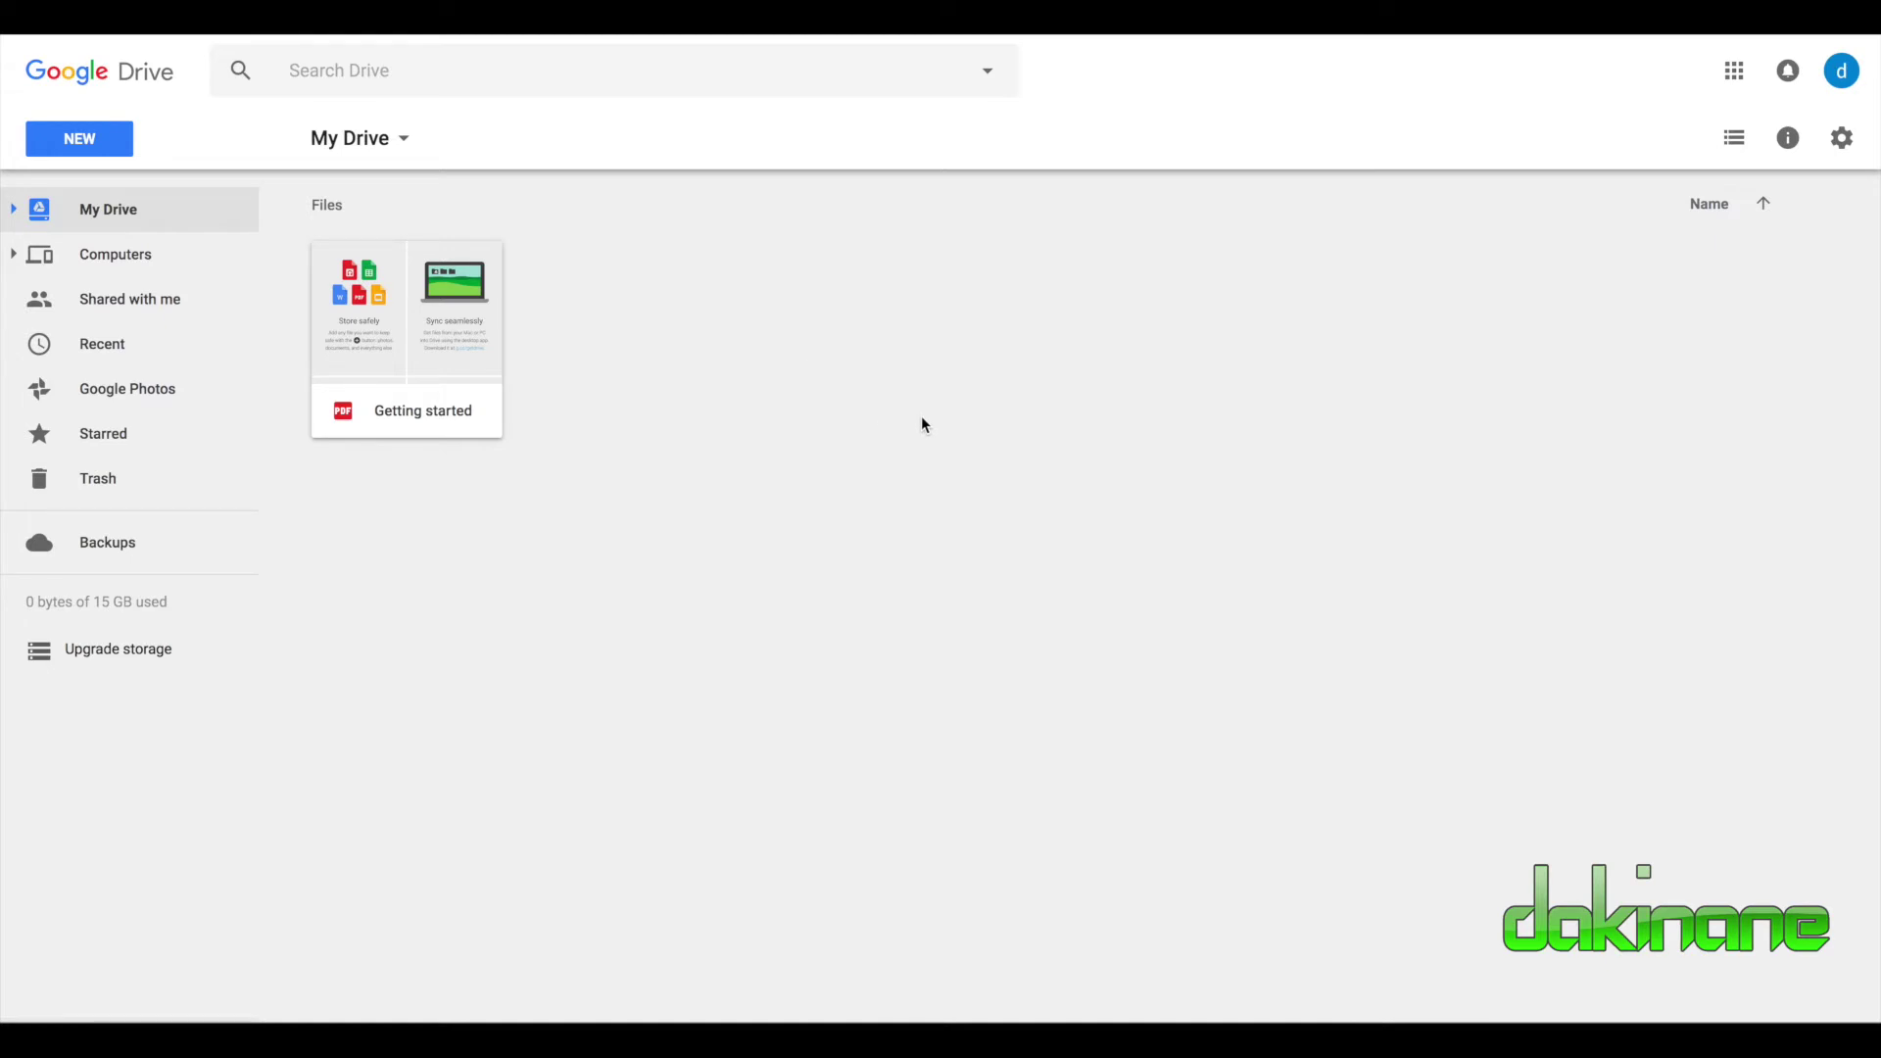
# Show the NEW menu's create and upload options, including the More submenu
pyautogui.click(98, 147)
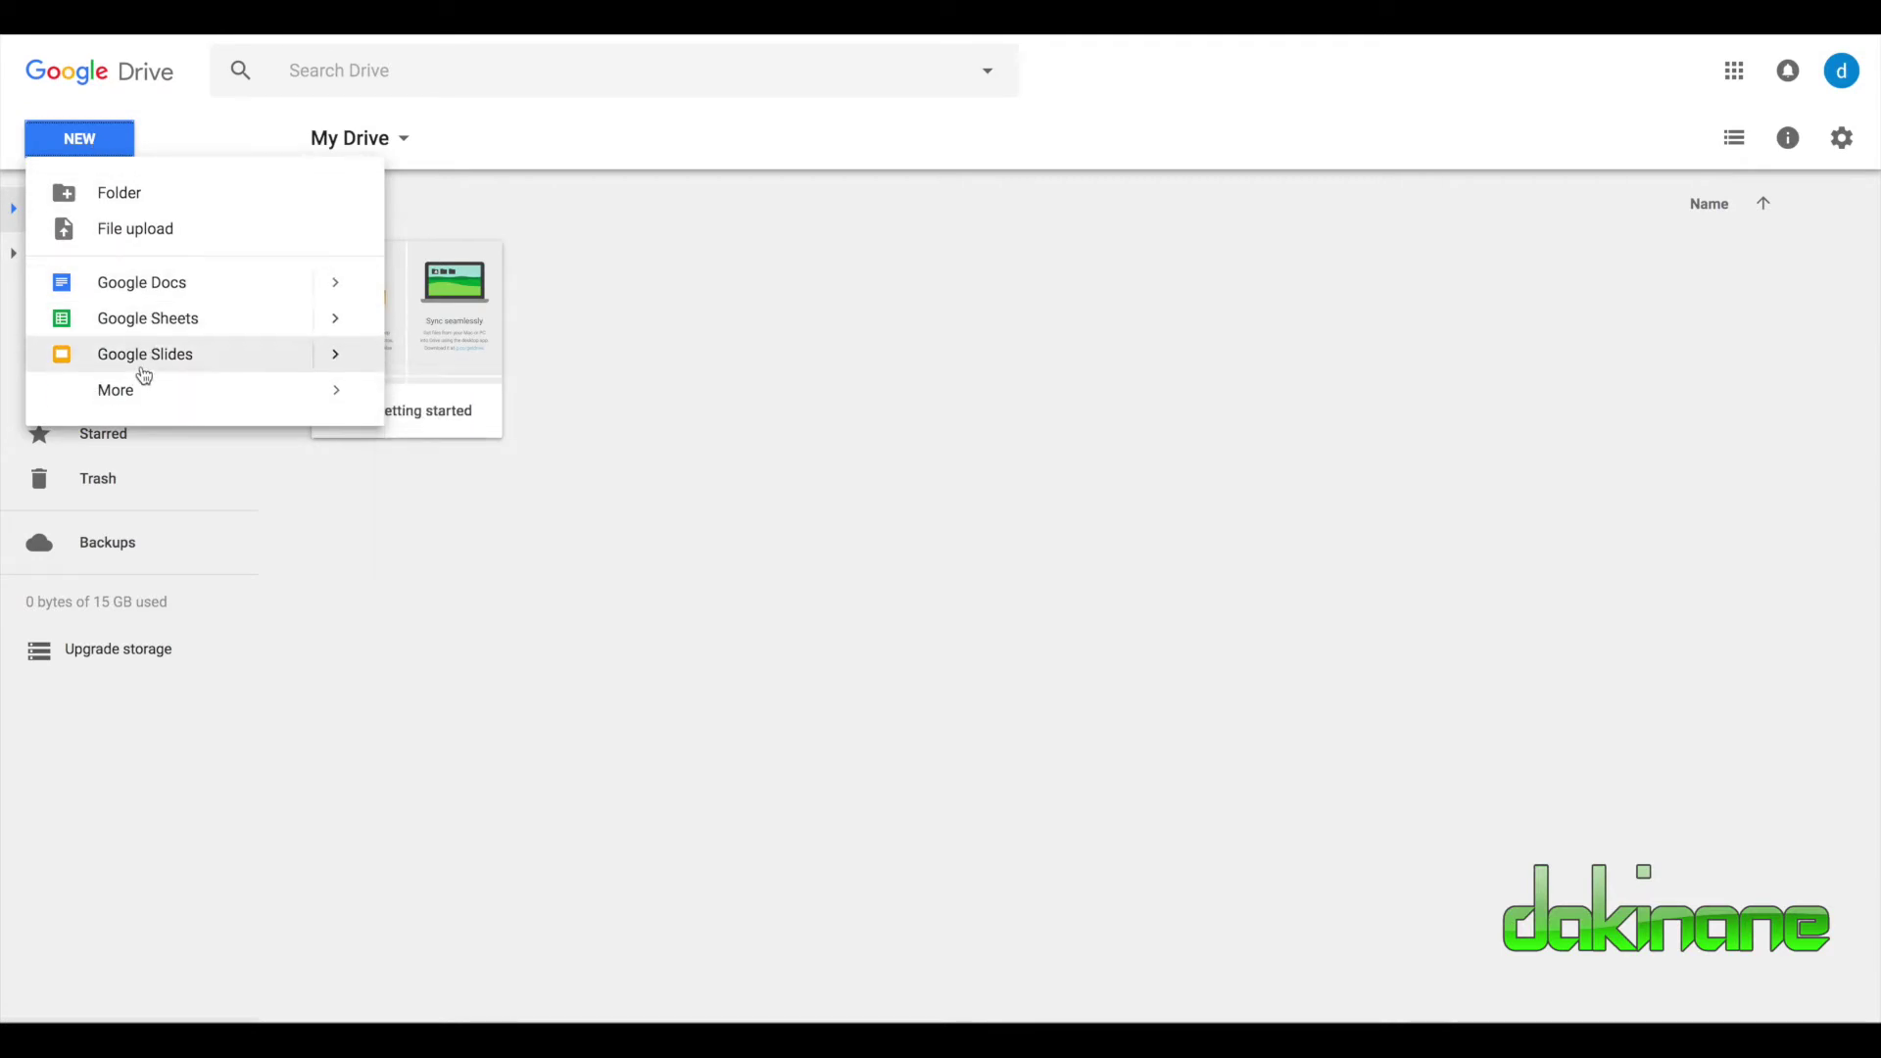
pyautogui.moveTo(135, 393)
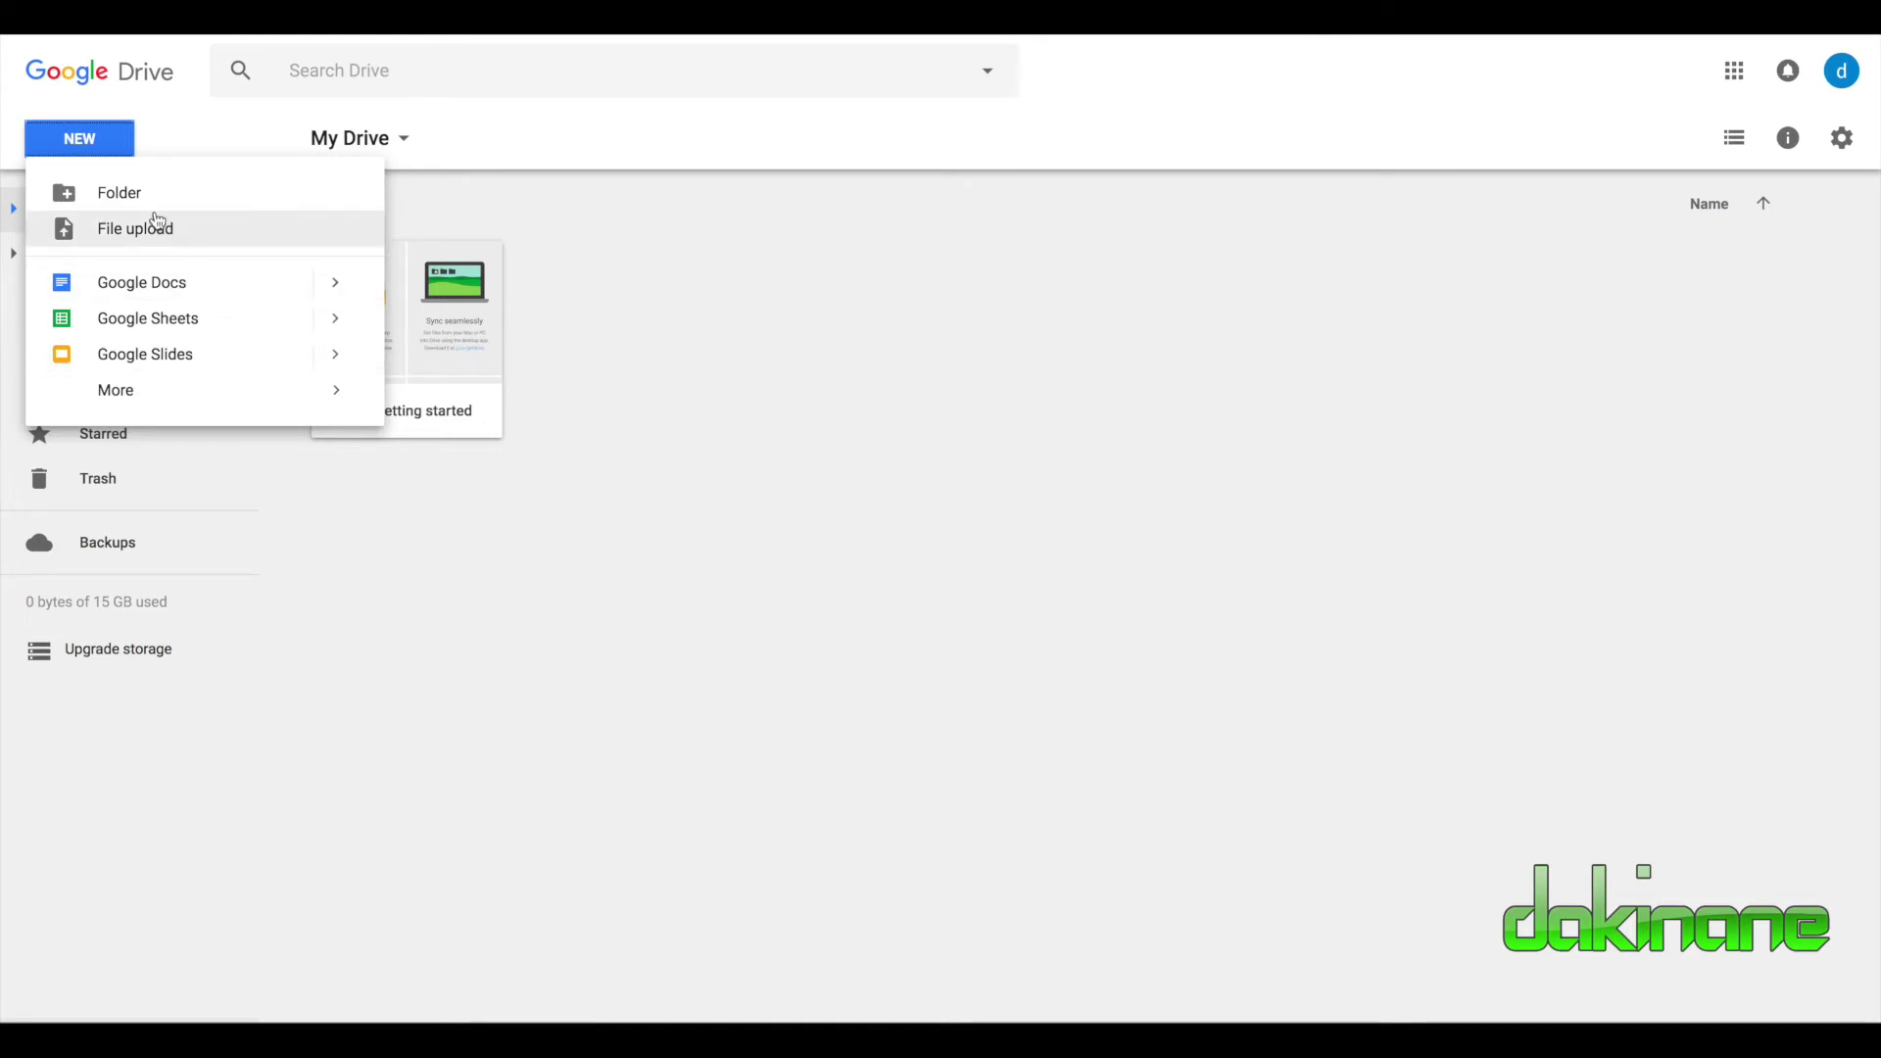
# Create a folder named 'My Stuff' and rename it to 'personal files'
pyautogui.click(119, 193)
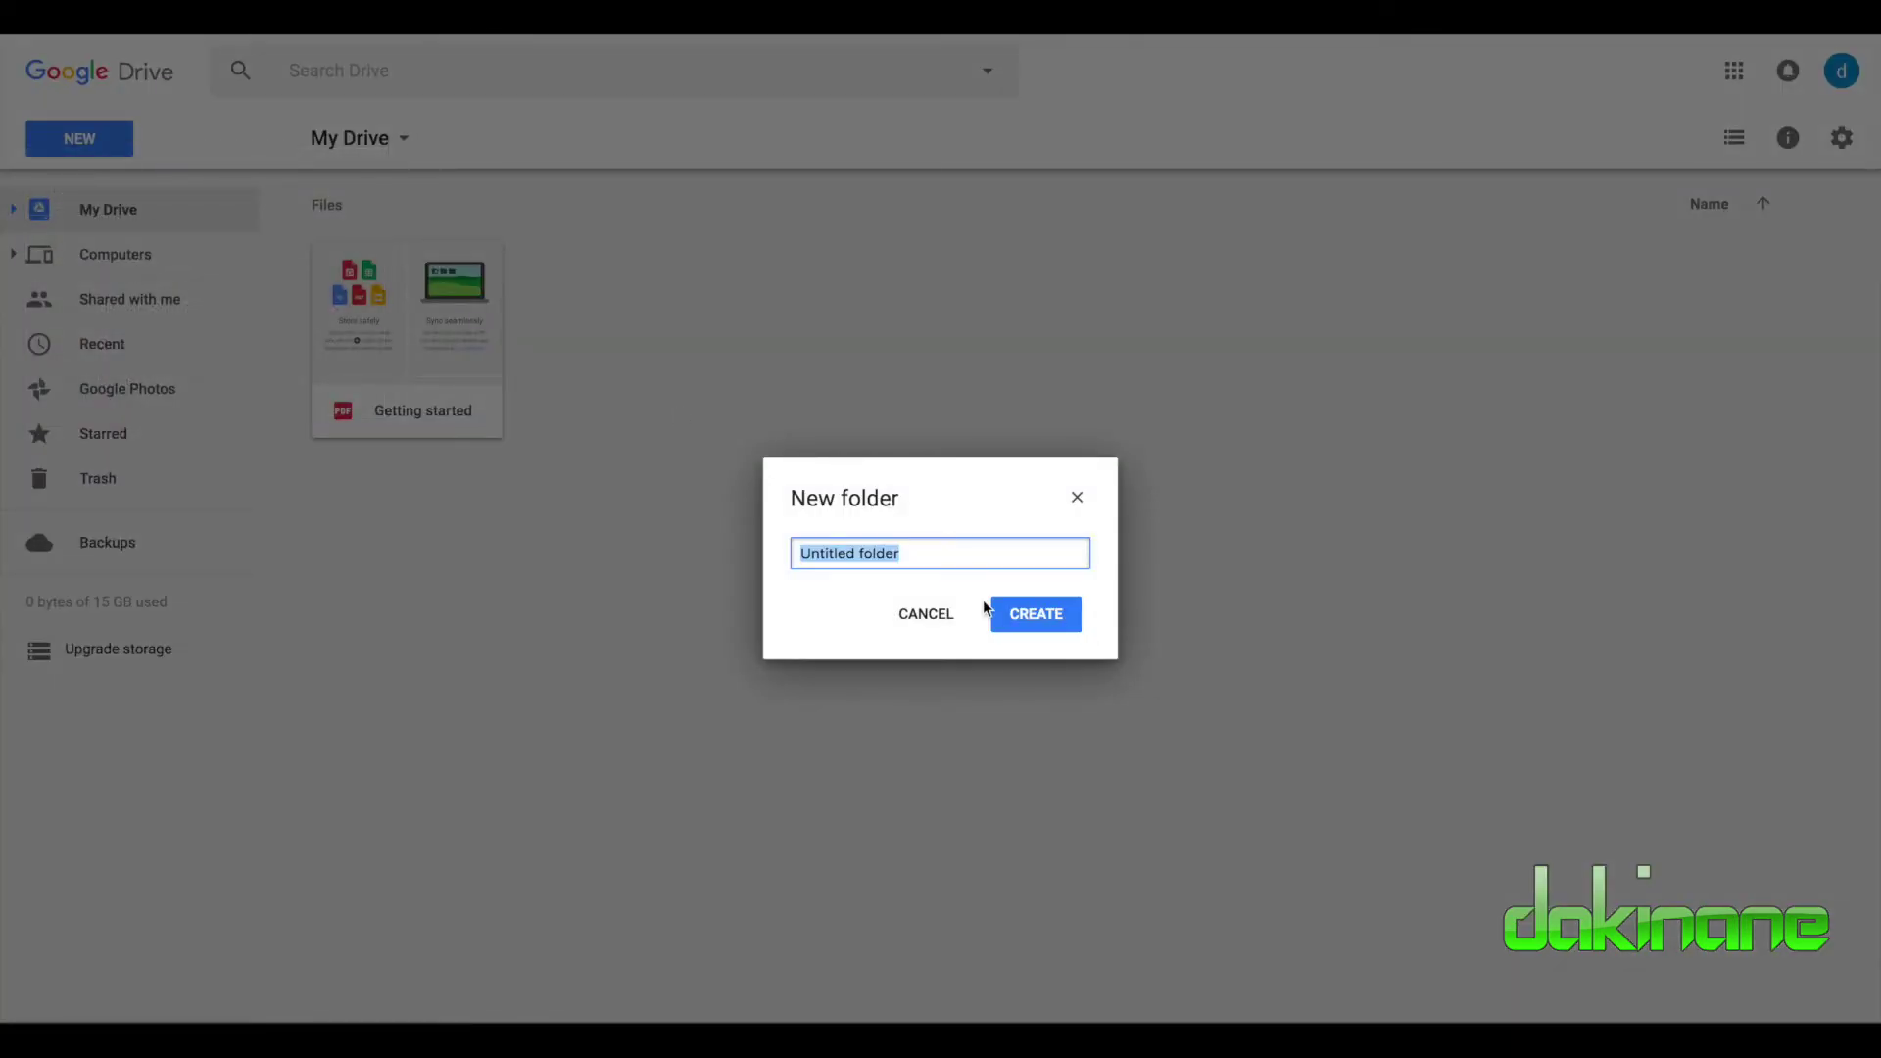
pyautogui.press('BackSpace')
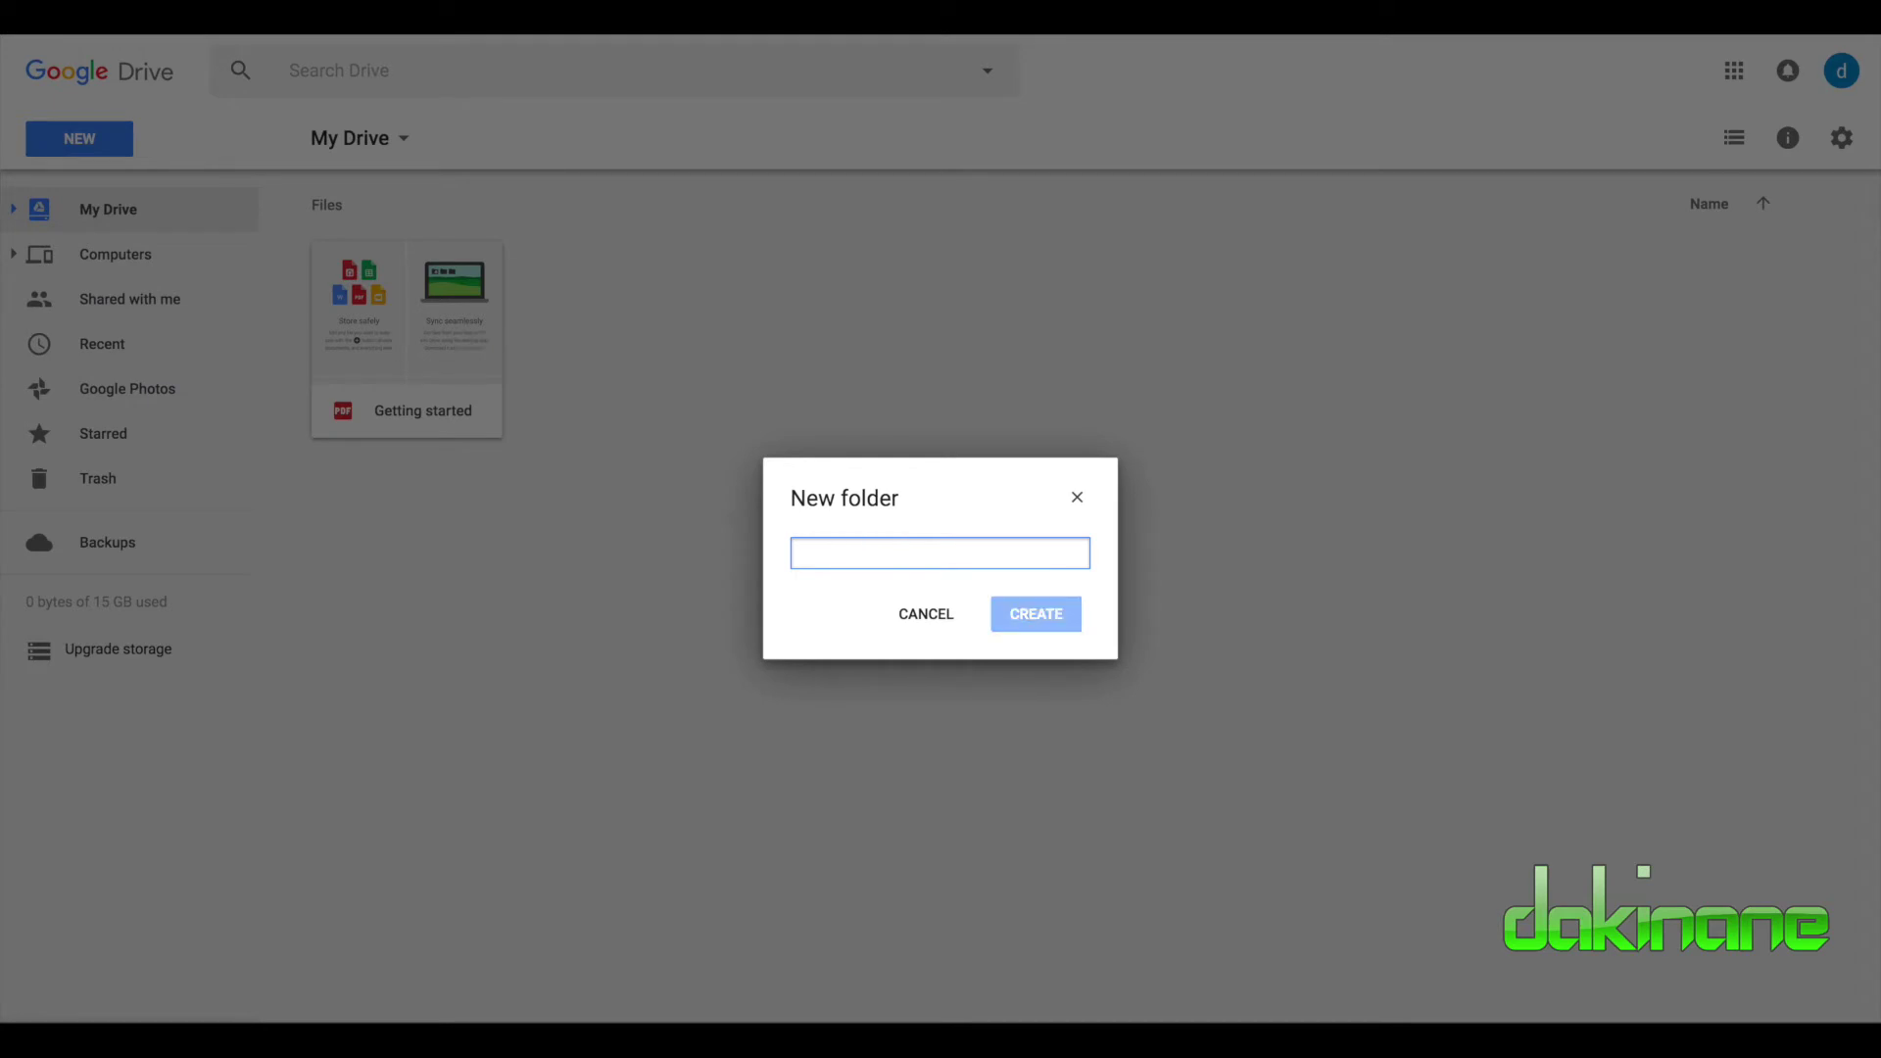
pyautogui.write('My Stu')
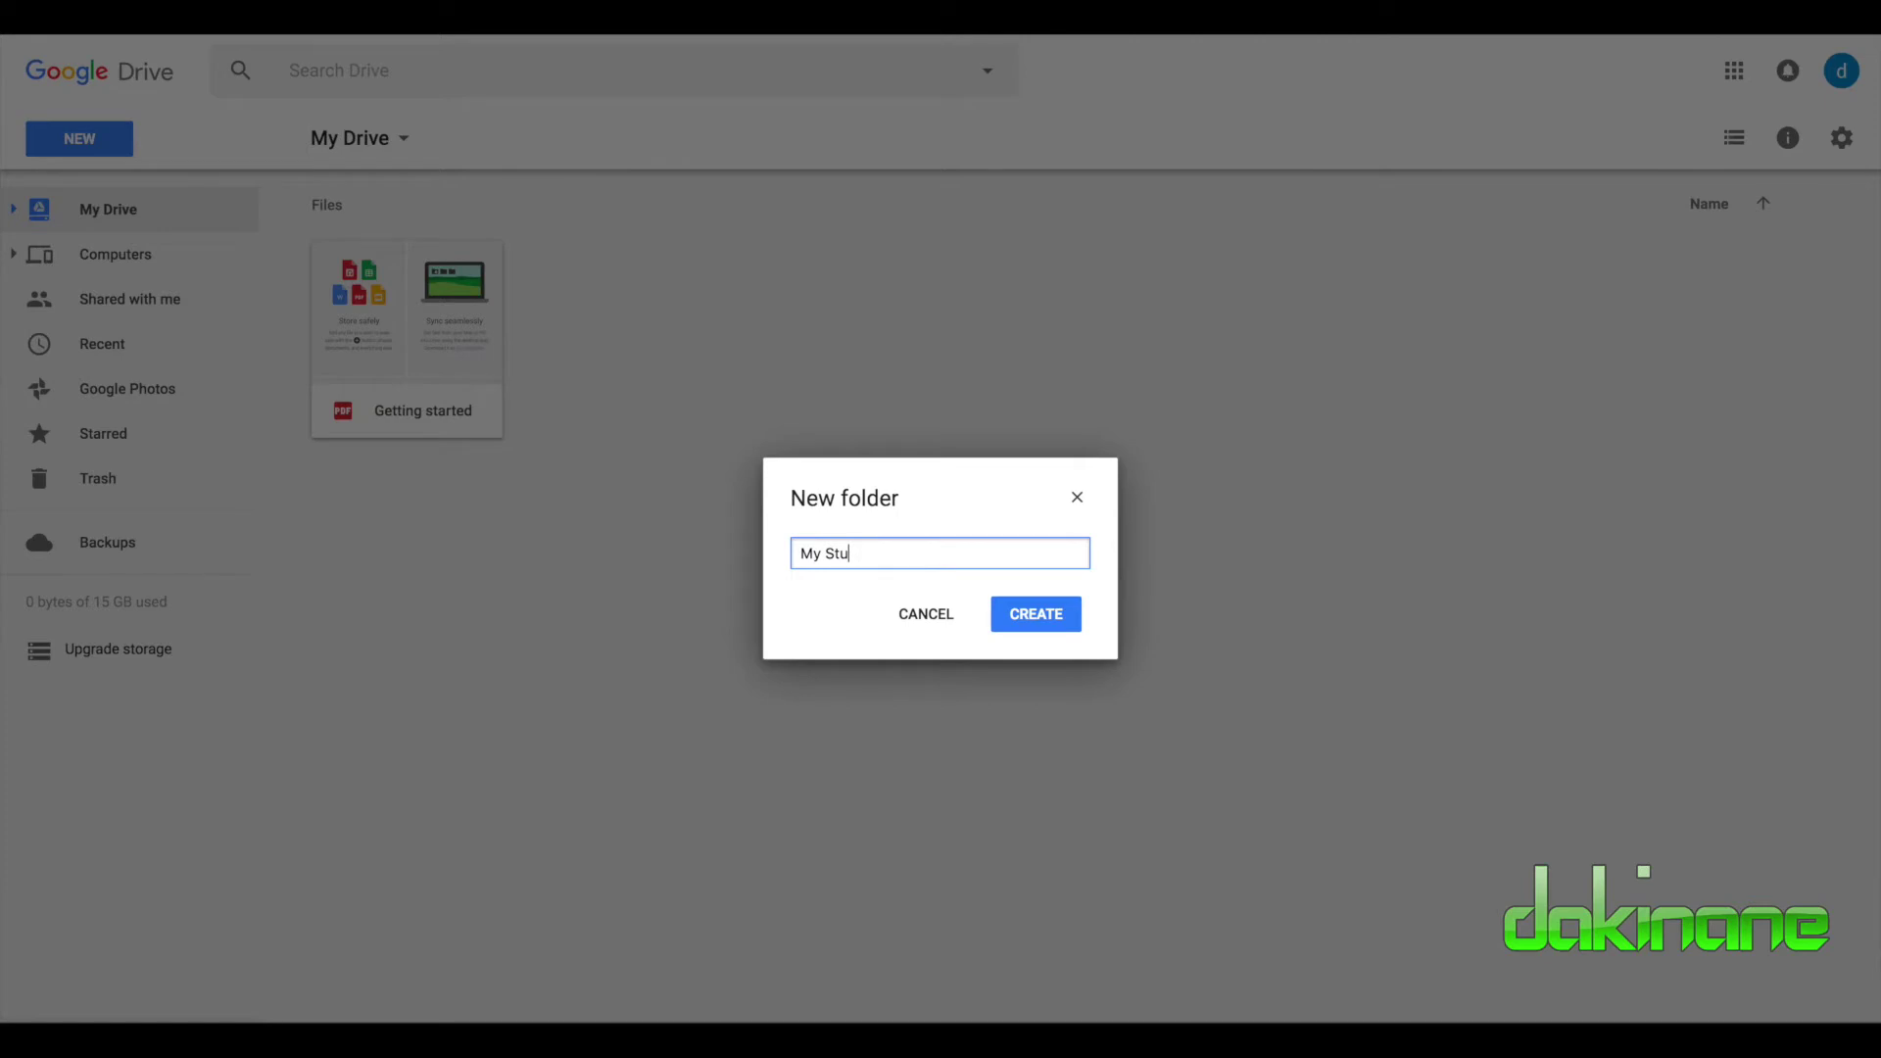
pyautogui.write('ff')
pyautogui.click(1035, 614)
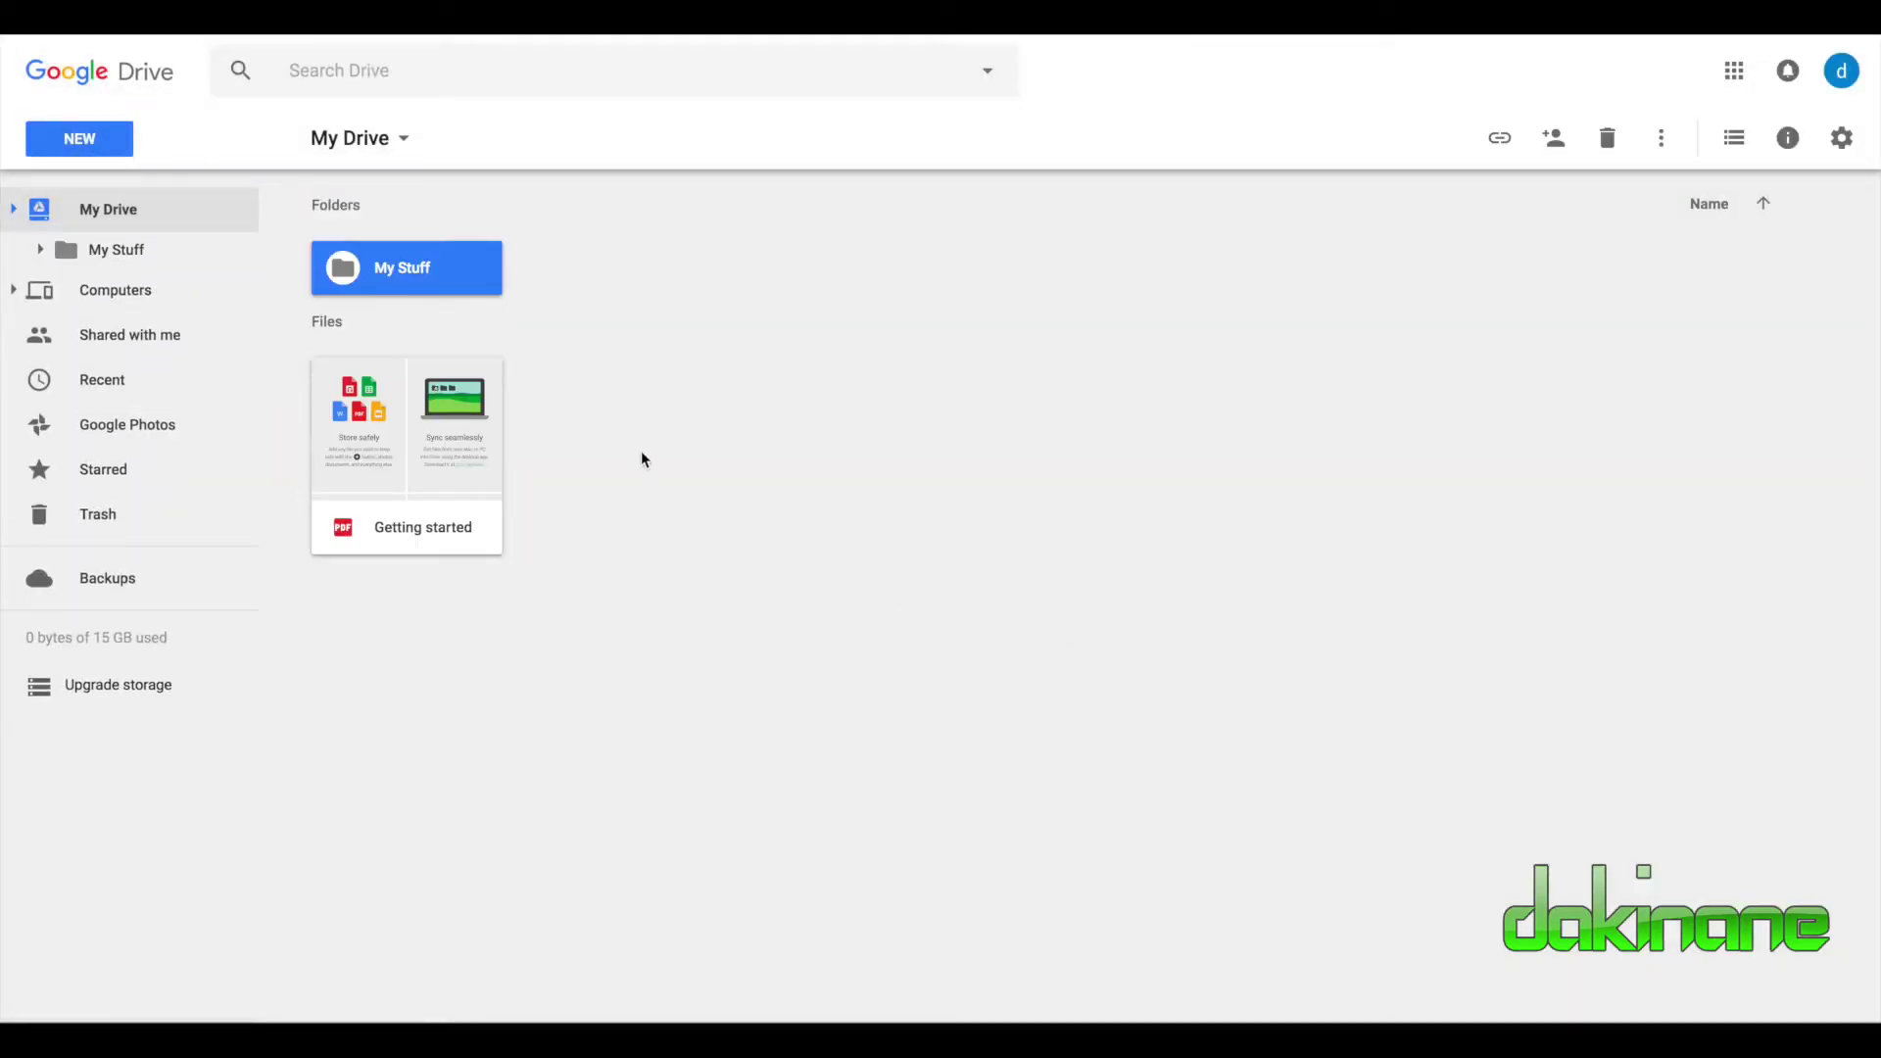
pyautogui.rightClick(394, 282)
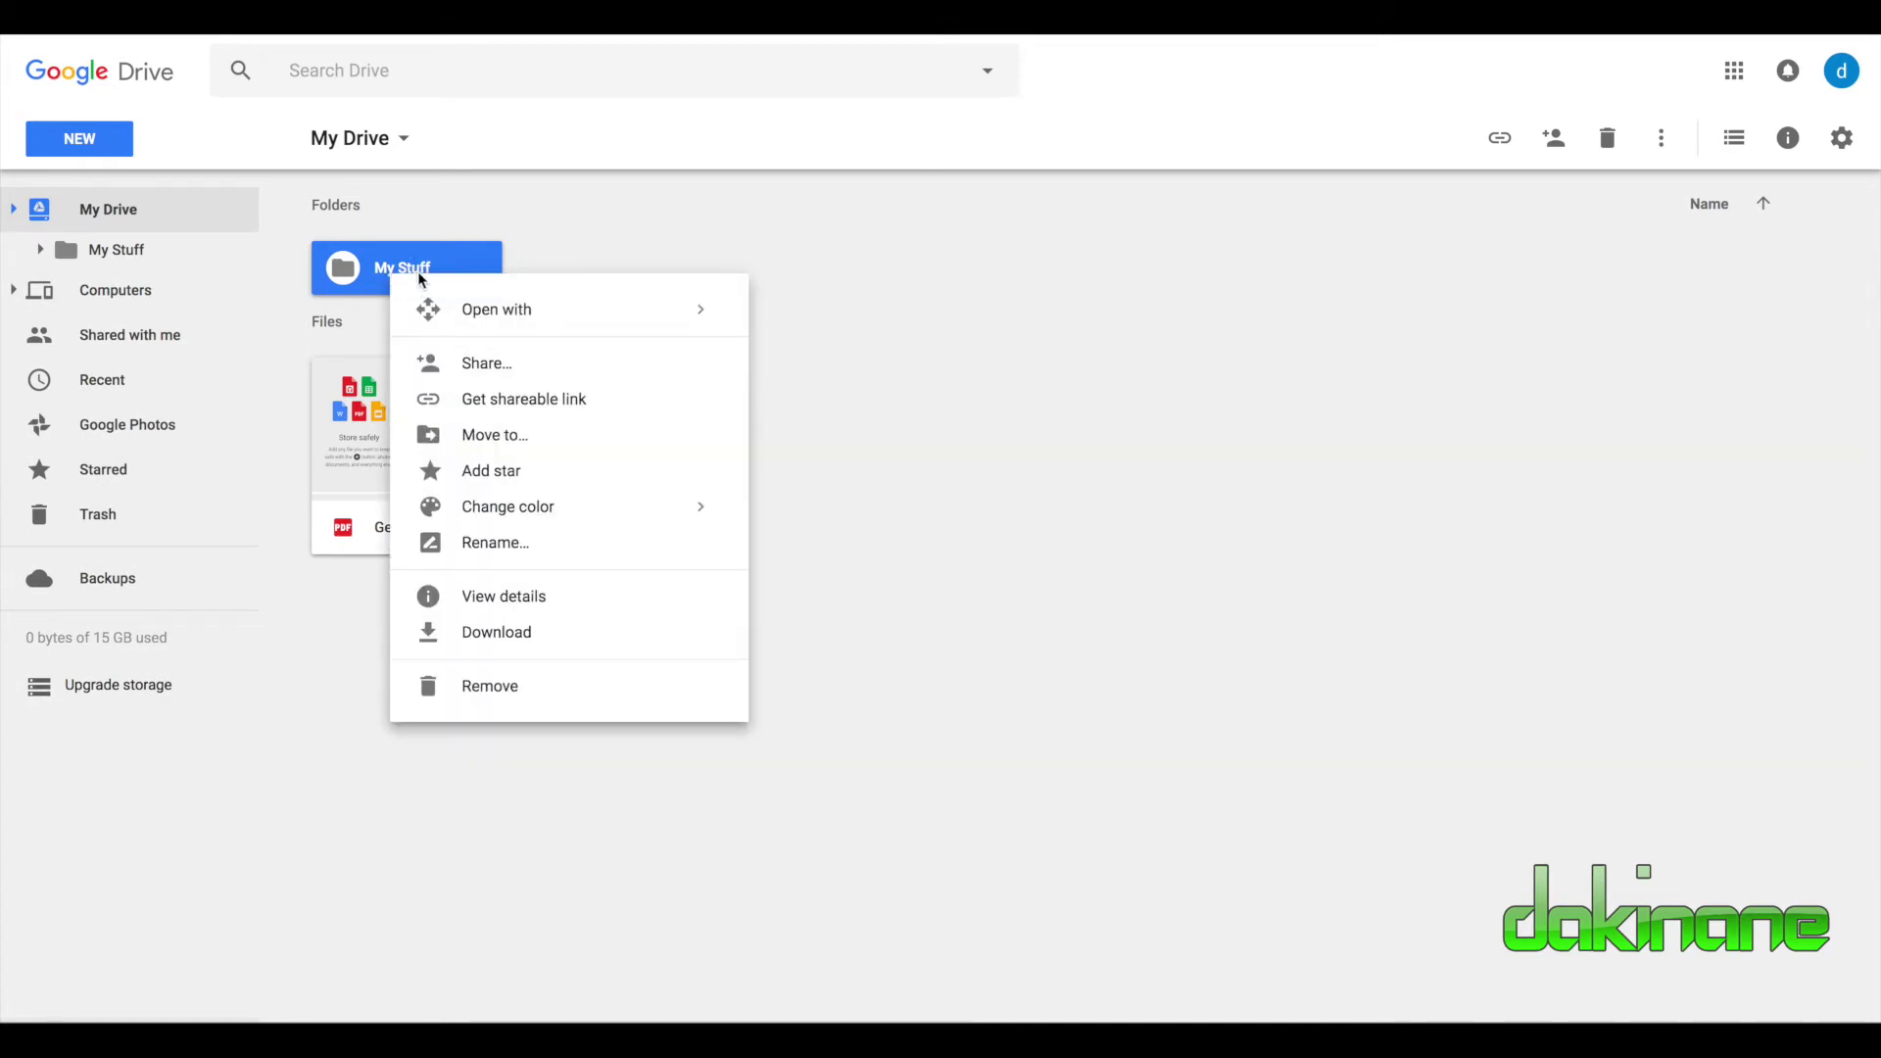
pyautogui.click(476, 545)
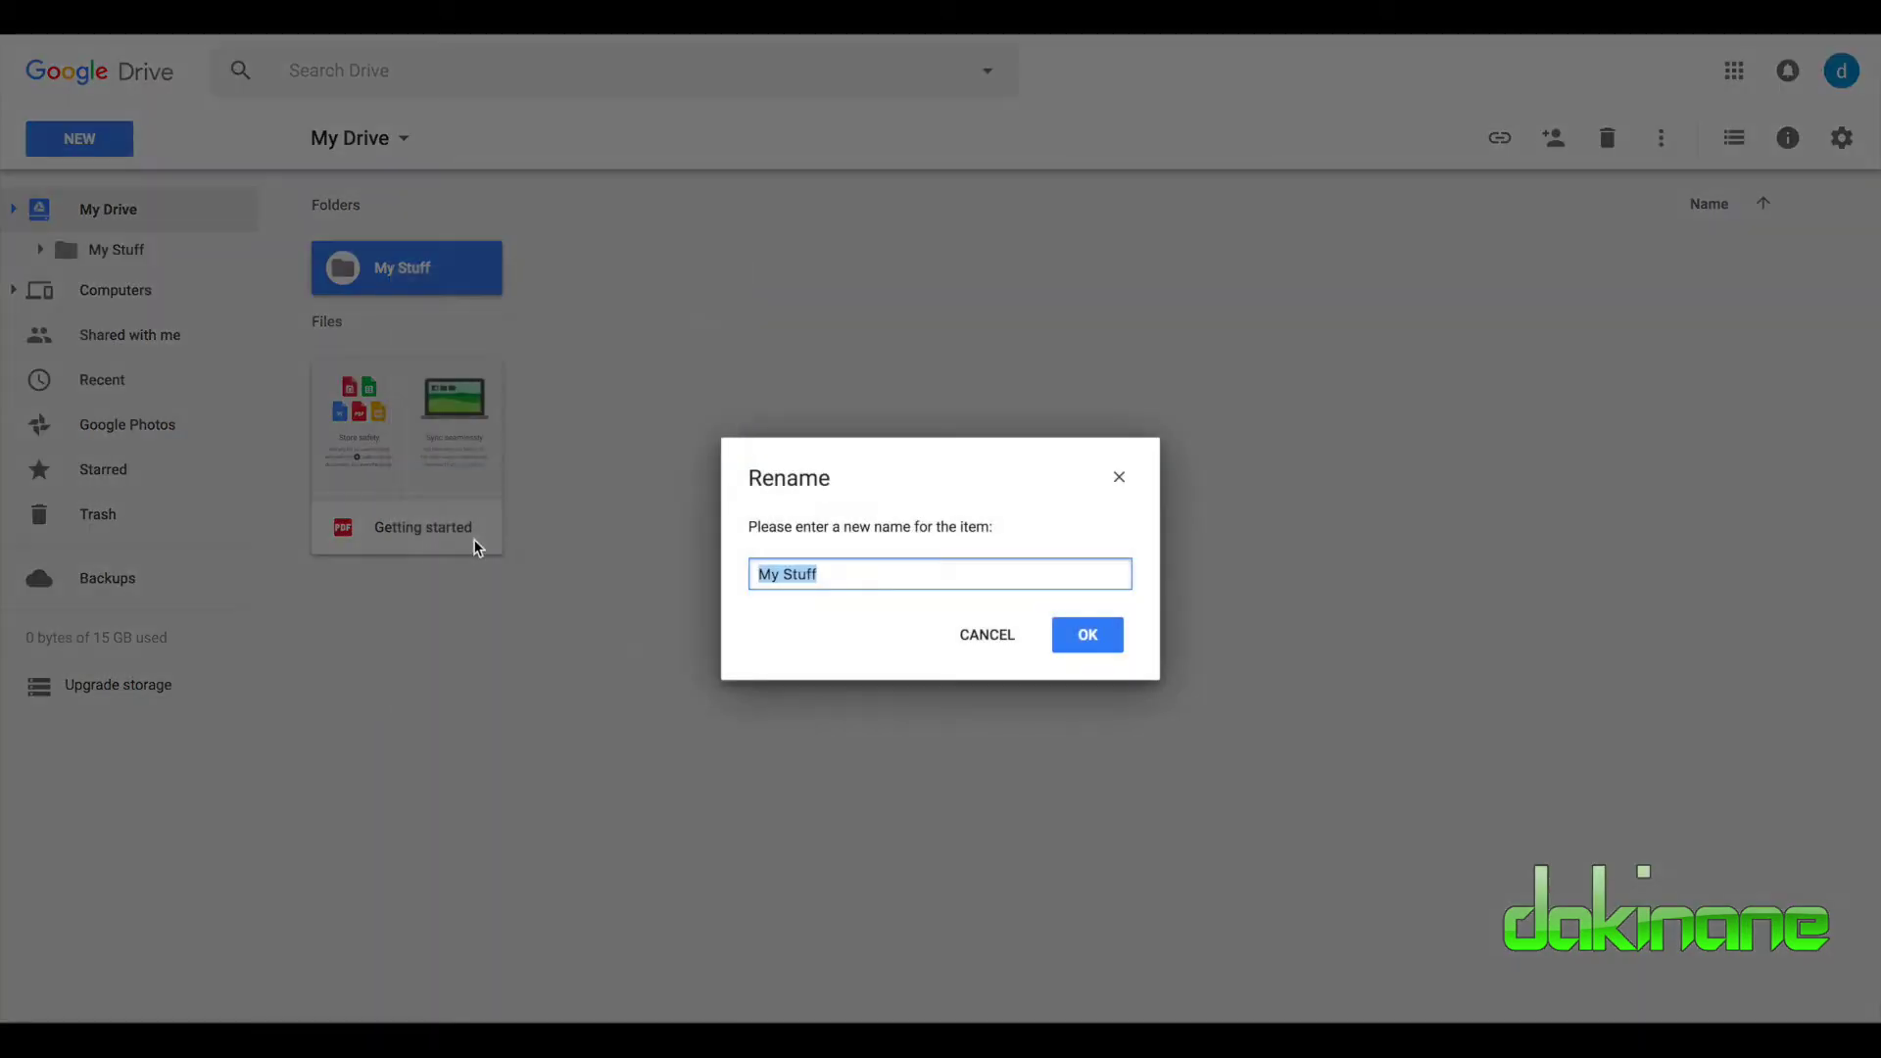
pyautogui.press('BackSpace')
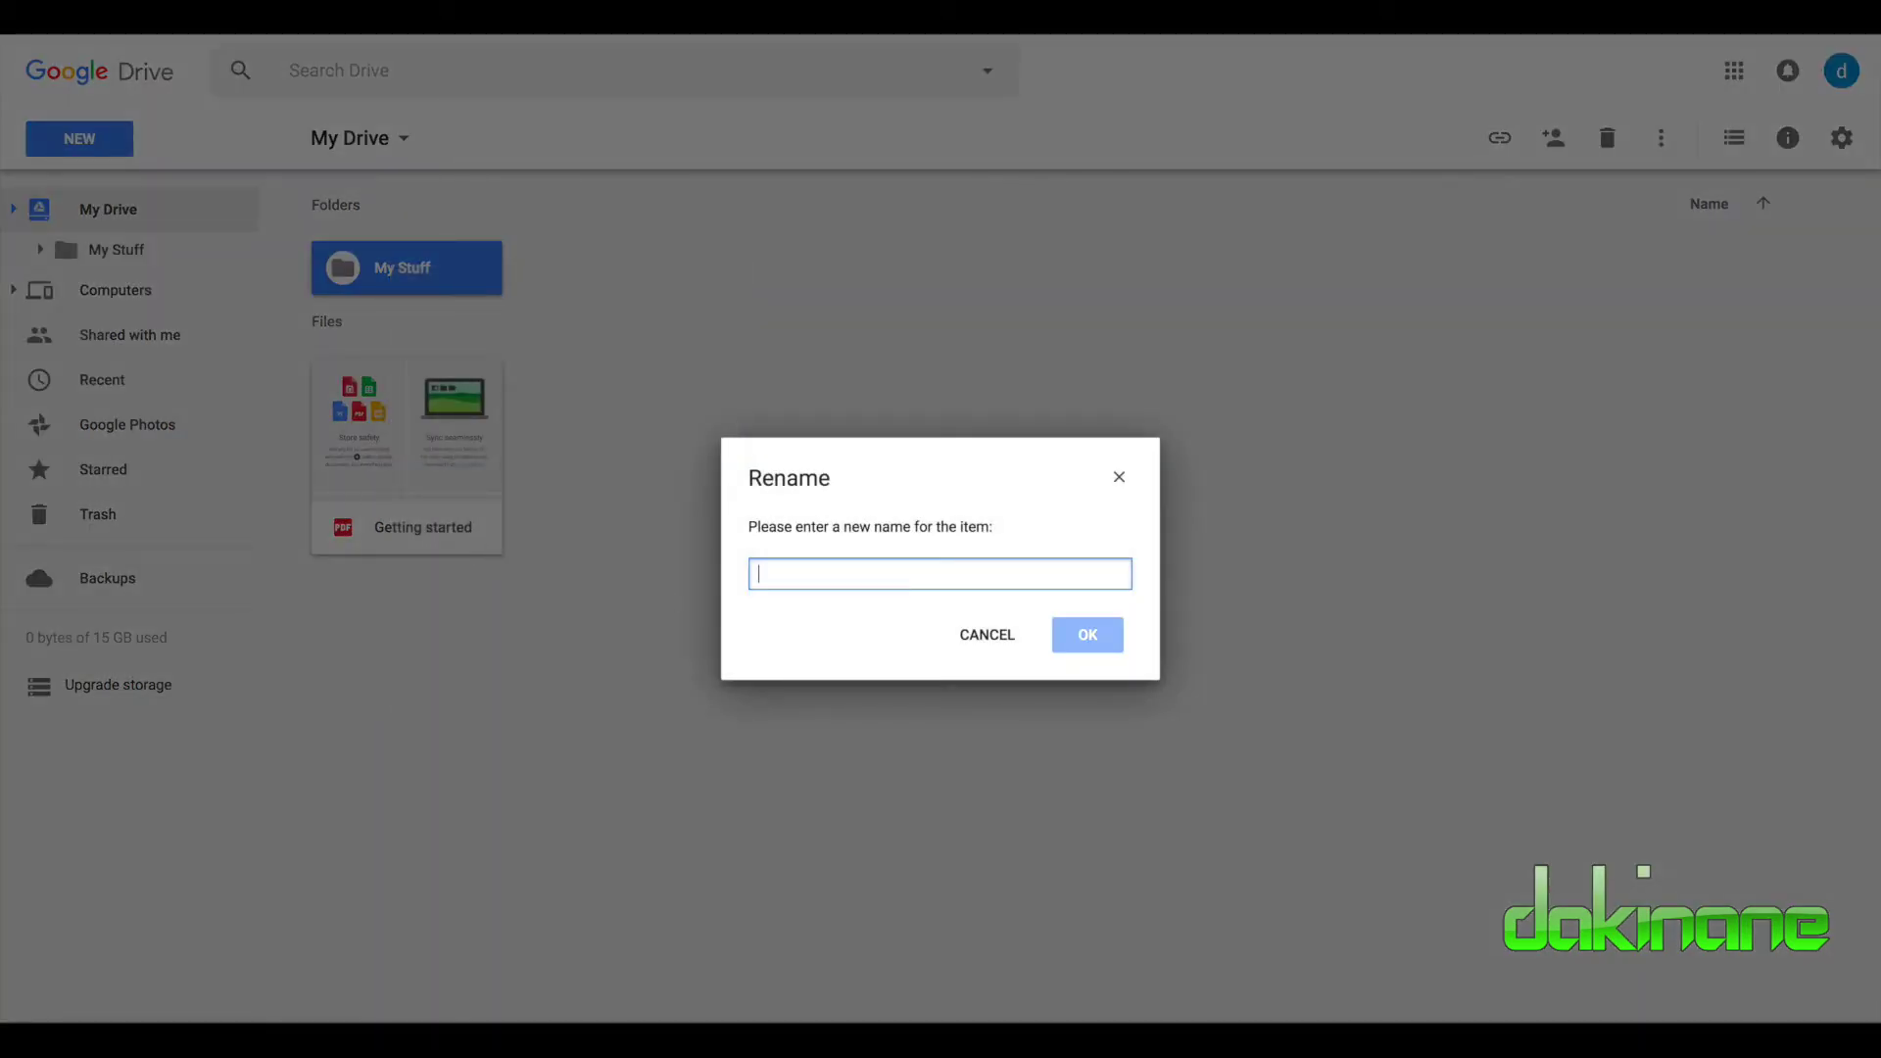
pyautogui.write('personal file')
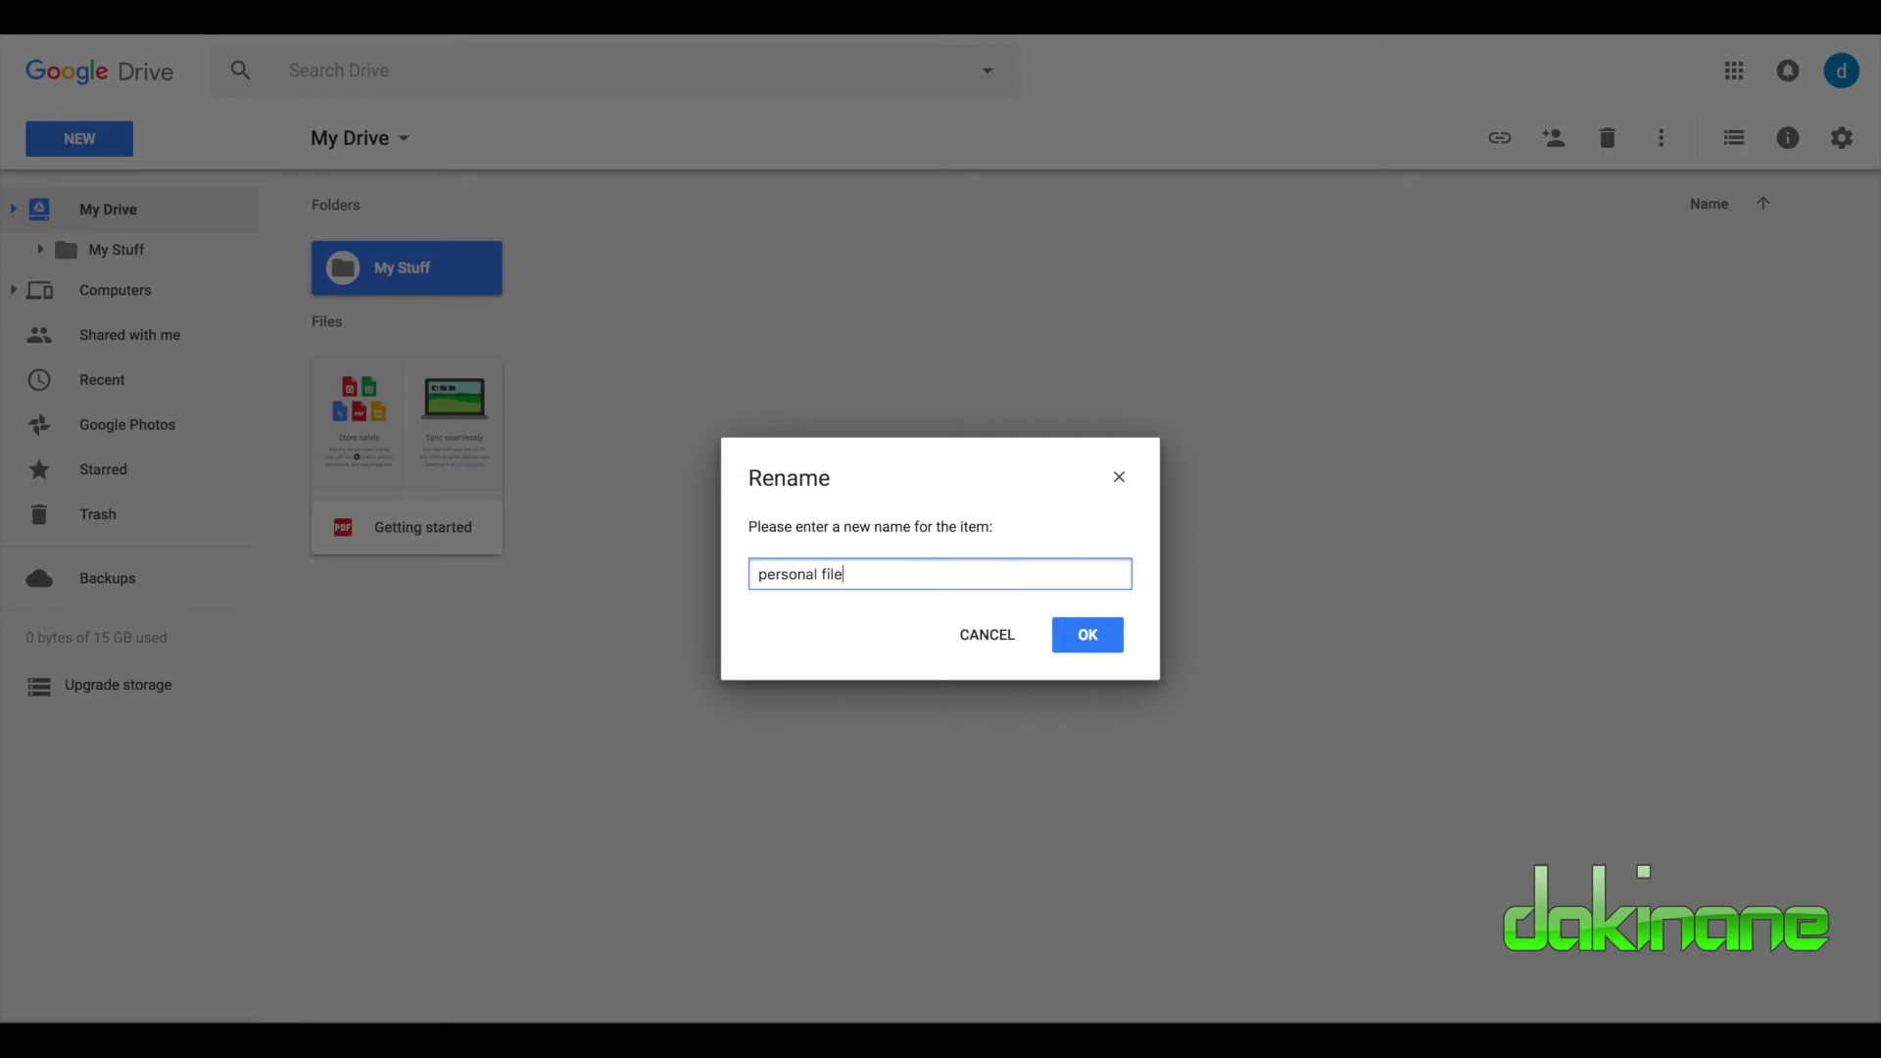
pyautogui.write('s')
pyautogui.click(1093, 638)
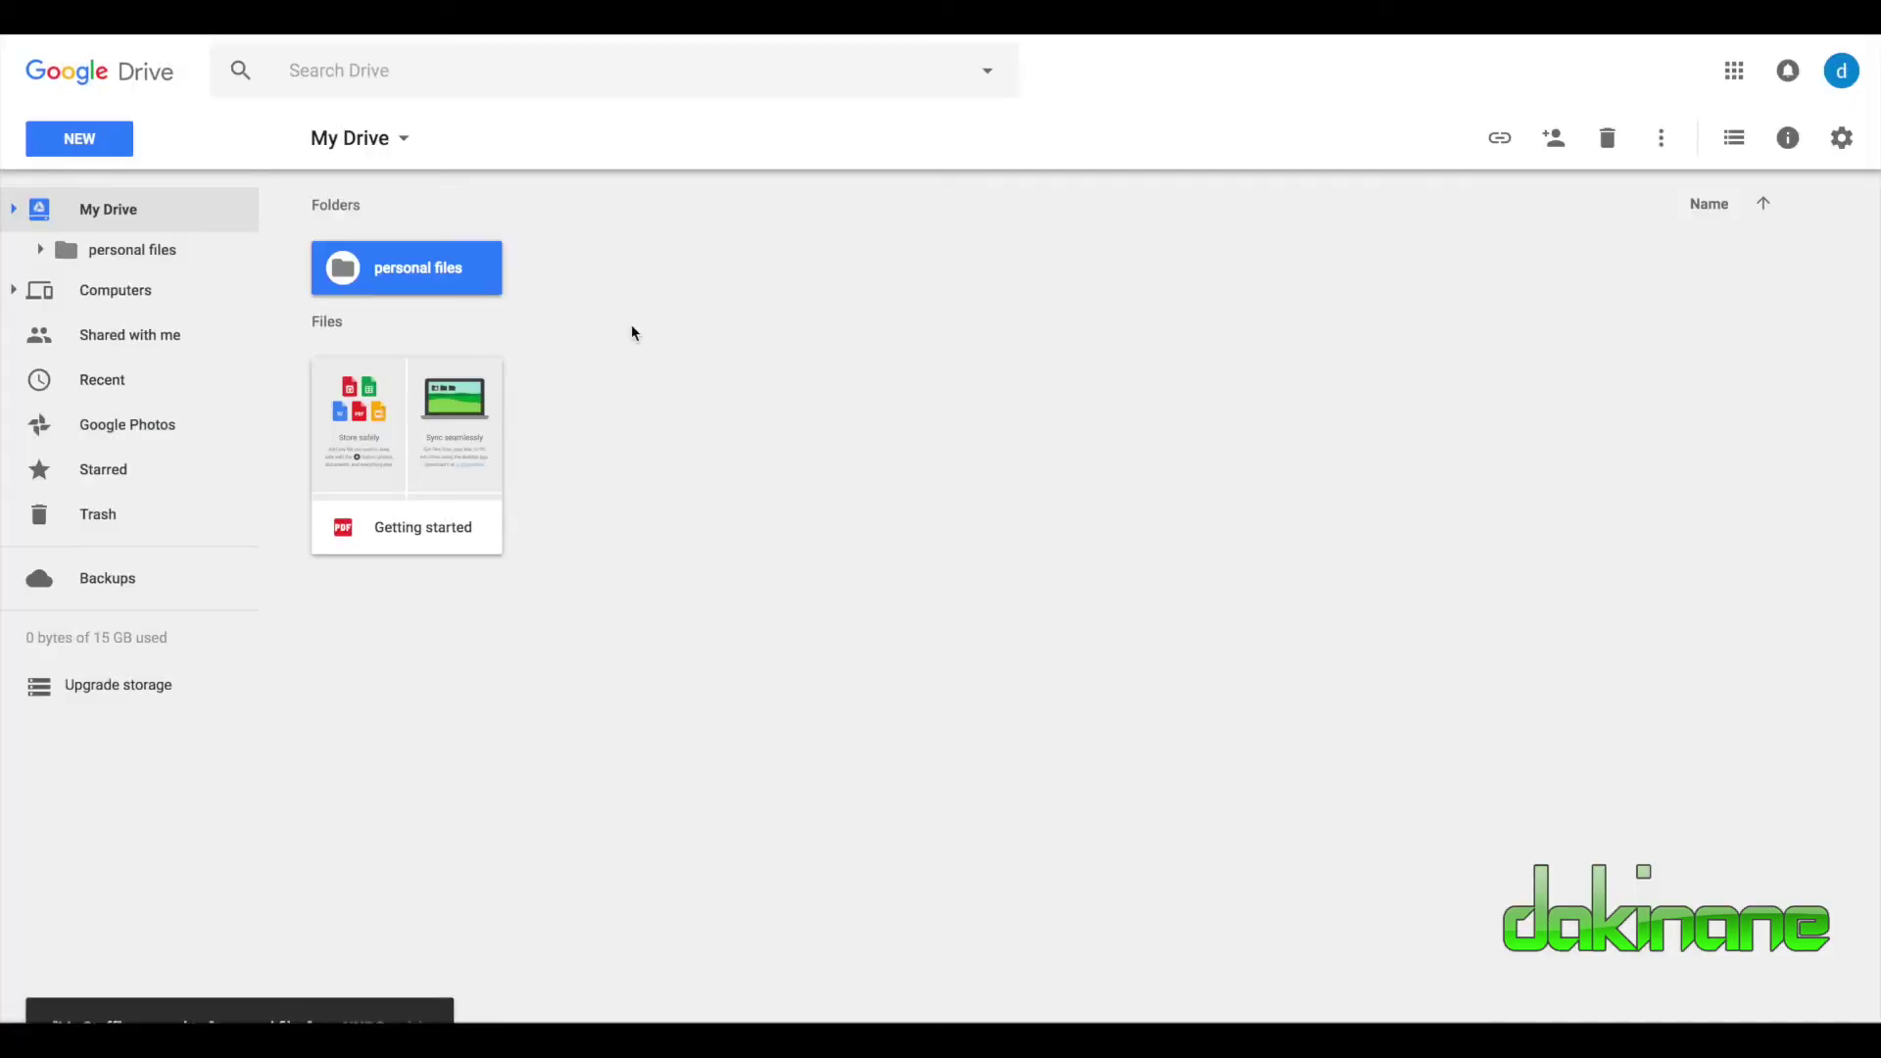
# Create a second folder named 'Work files' and deselect it
pyautogui.click(93, 153)
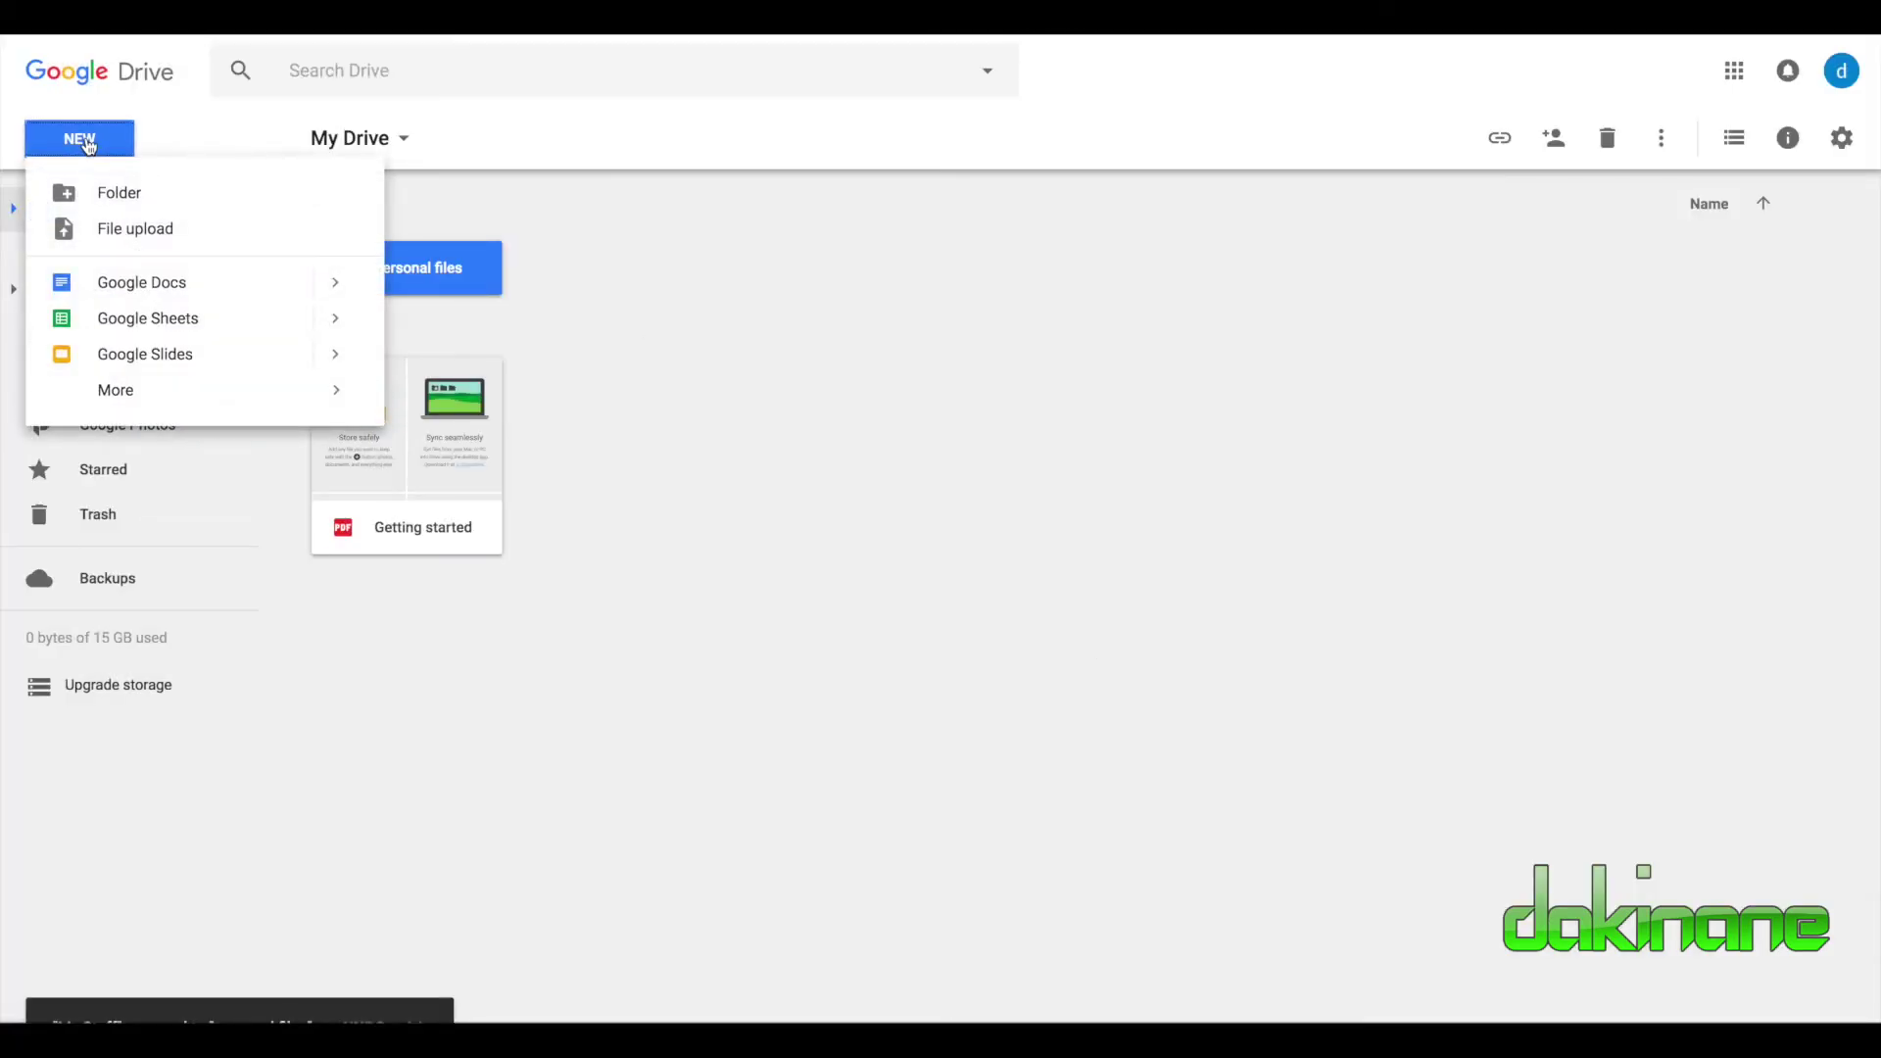
pyautogui.click(108, 196)
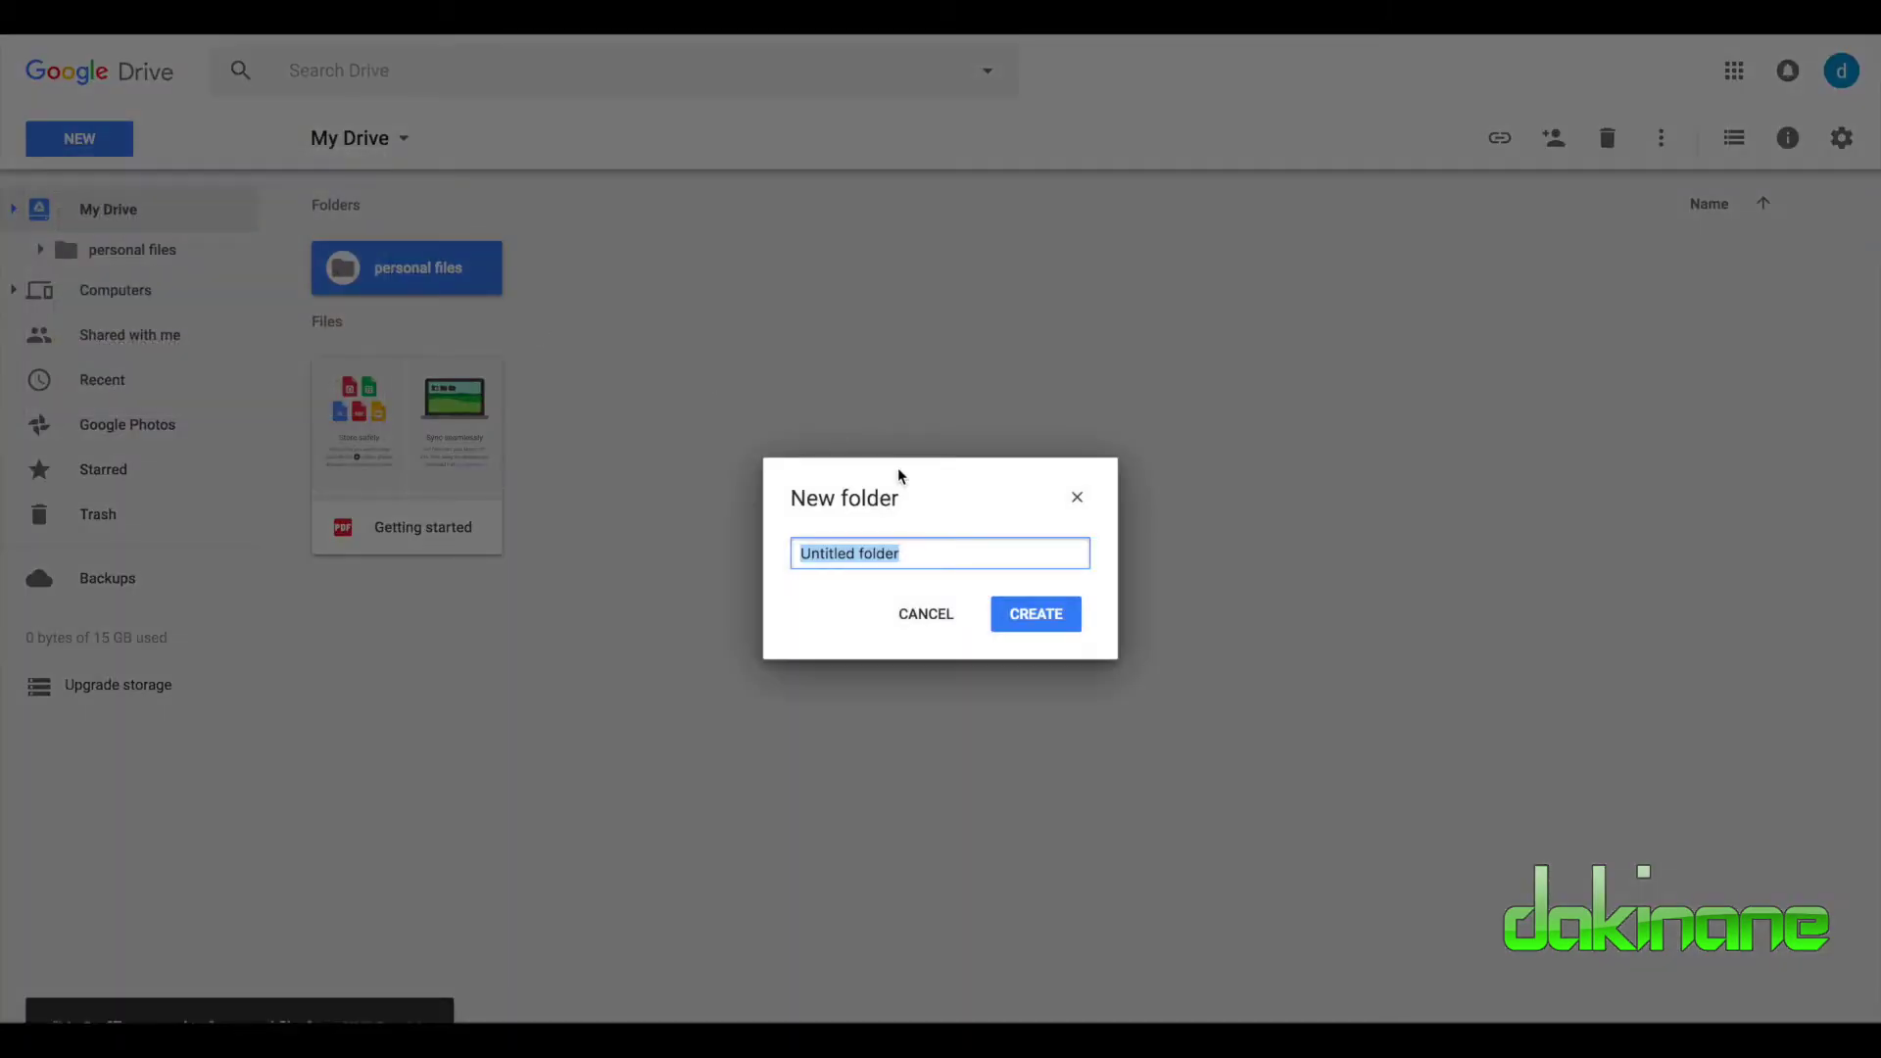
pyautogui.press('BackSpace')
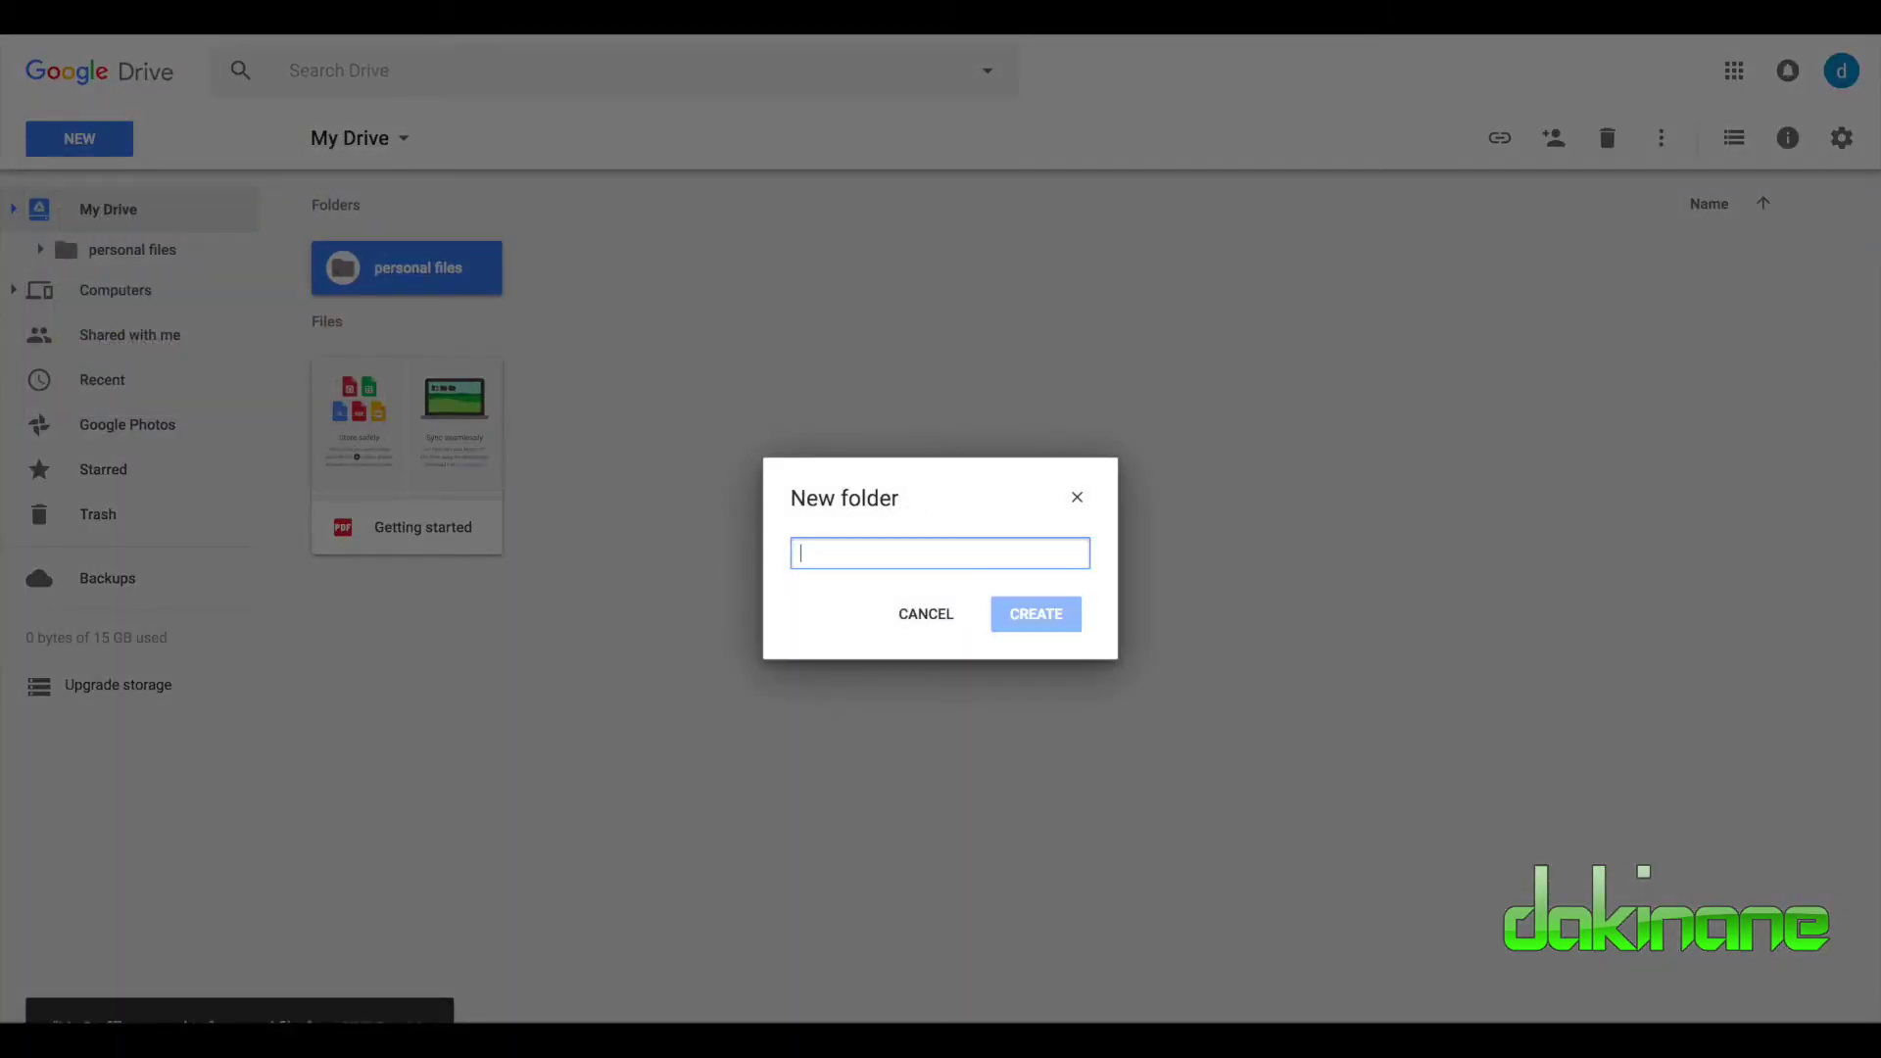
pyautogui.write('Work ')
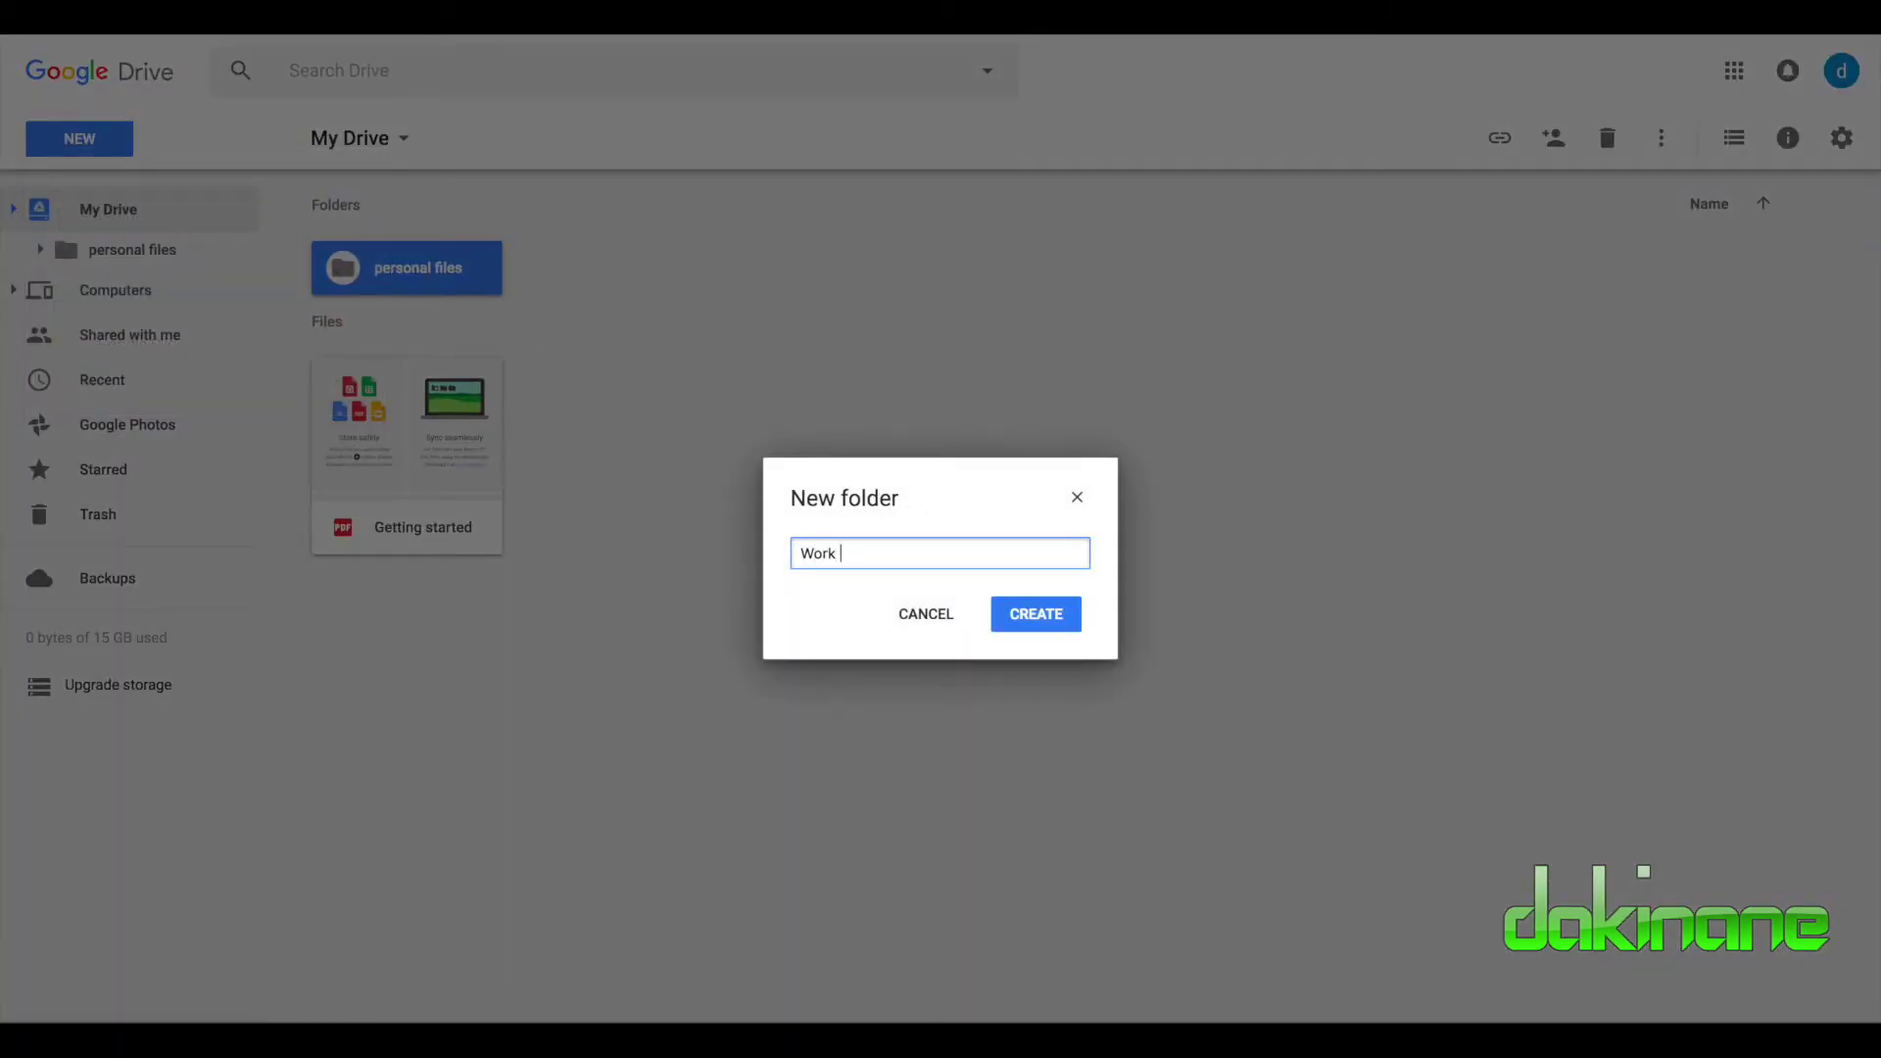
pyautogui.write('files')
pyautogui.click(1070, 613)
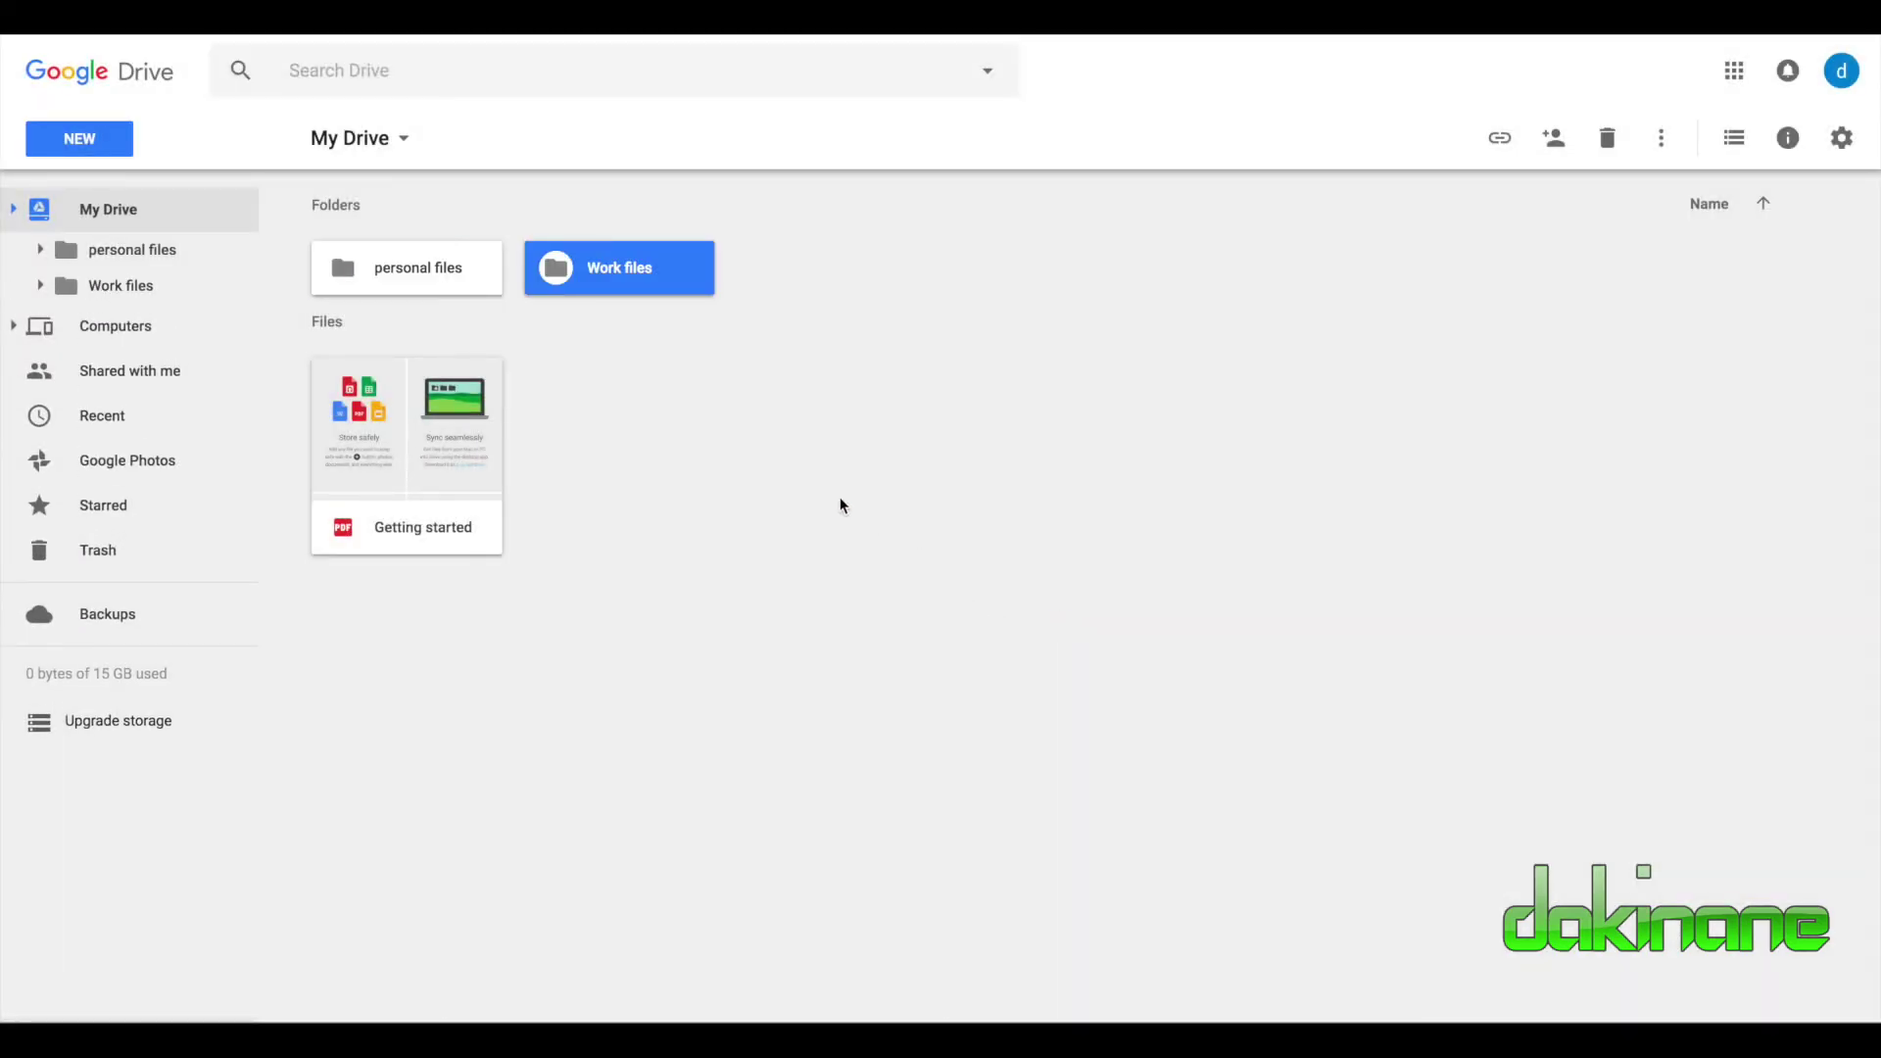
pyautogui.click(866, 423)
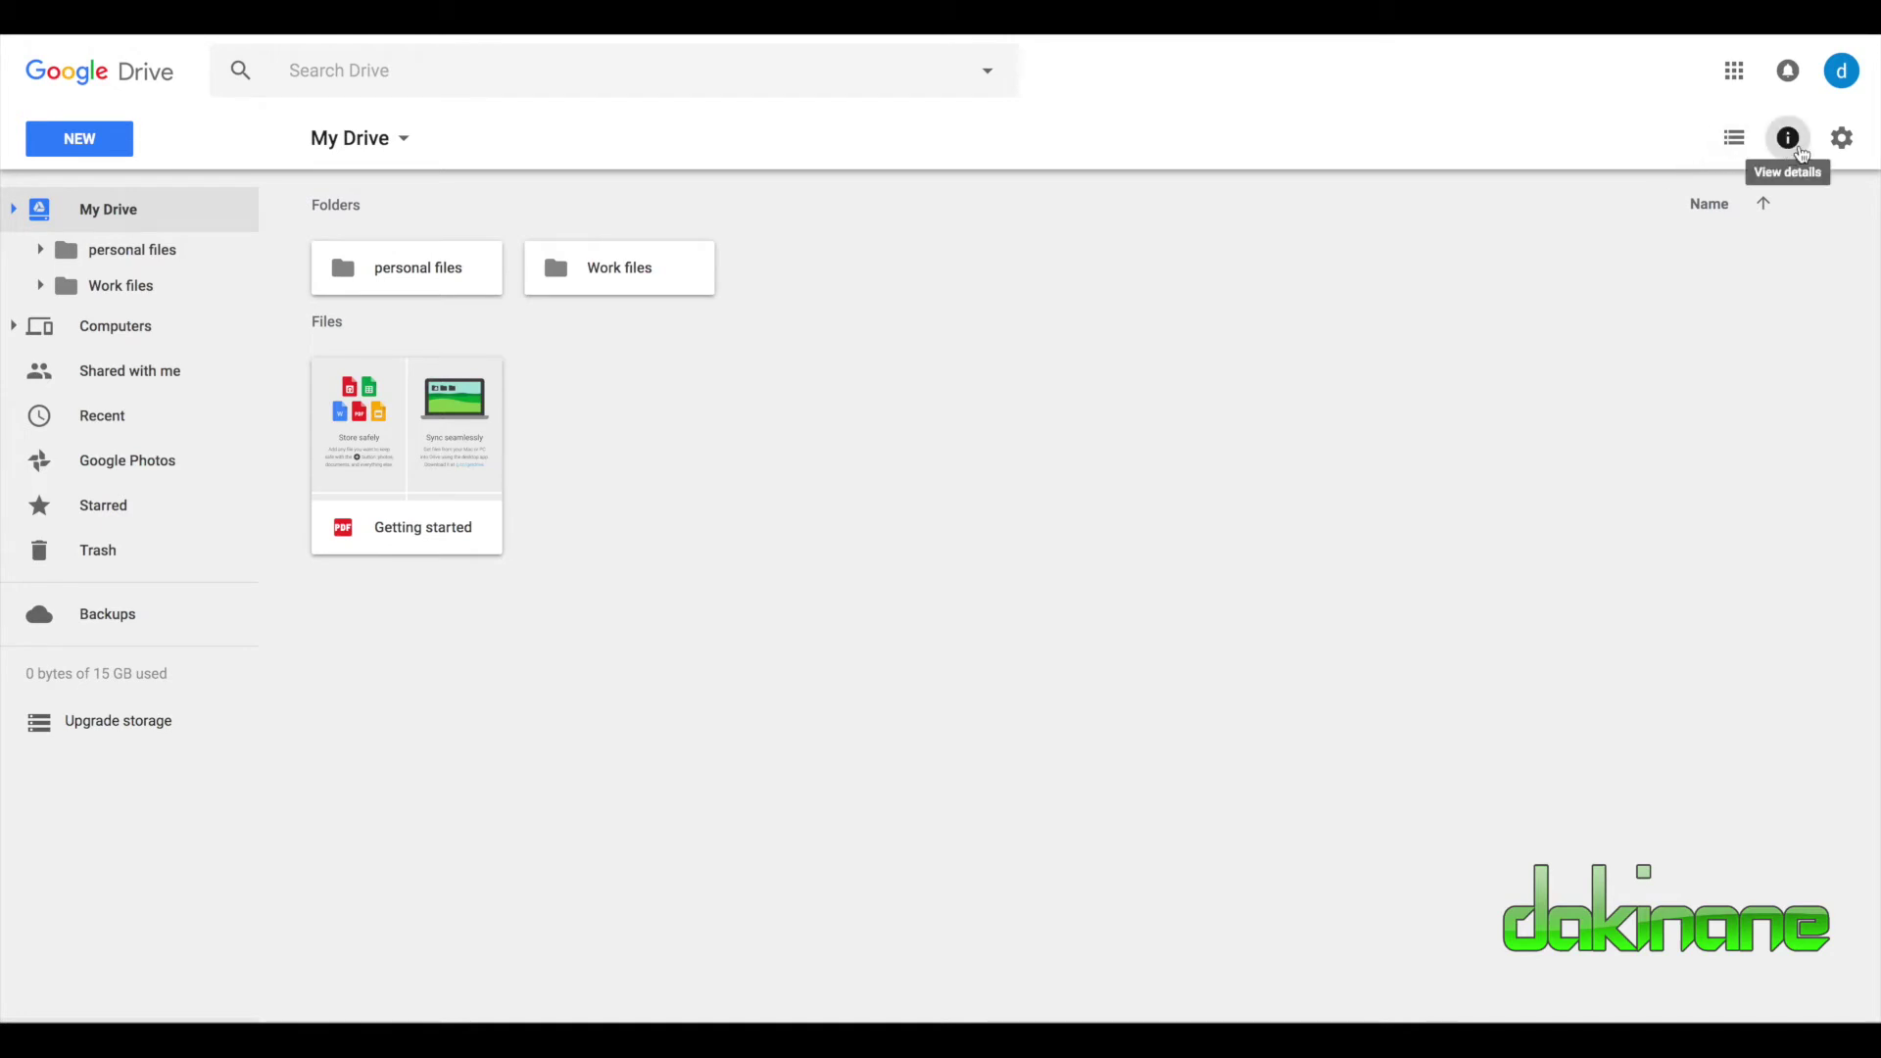
# Switch My Drive to list view with owner, last modified and file size columns
pyautogui.click(1735, 149)
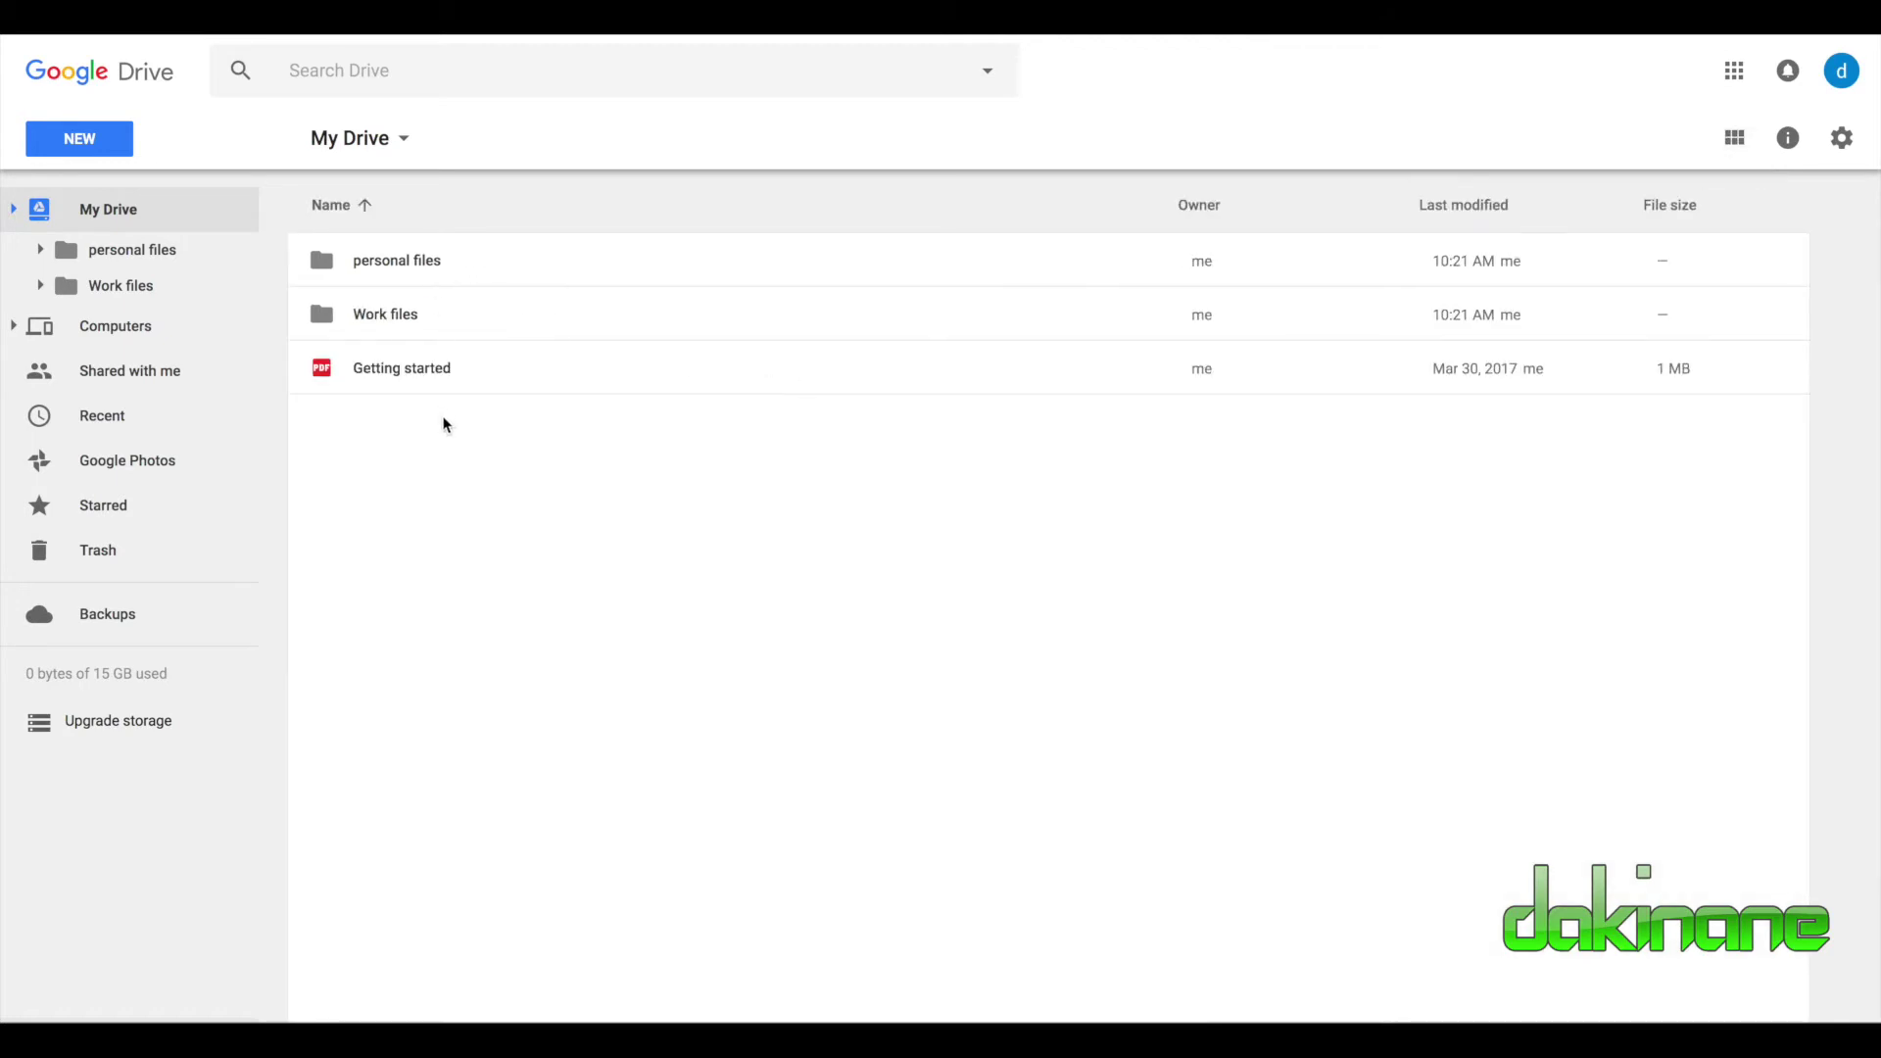
pyautogui.click(1732, 154)
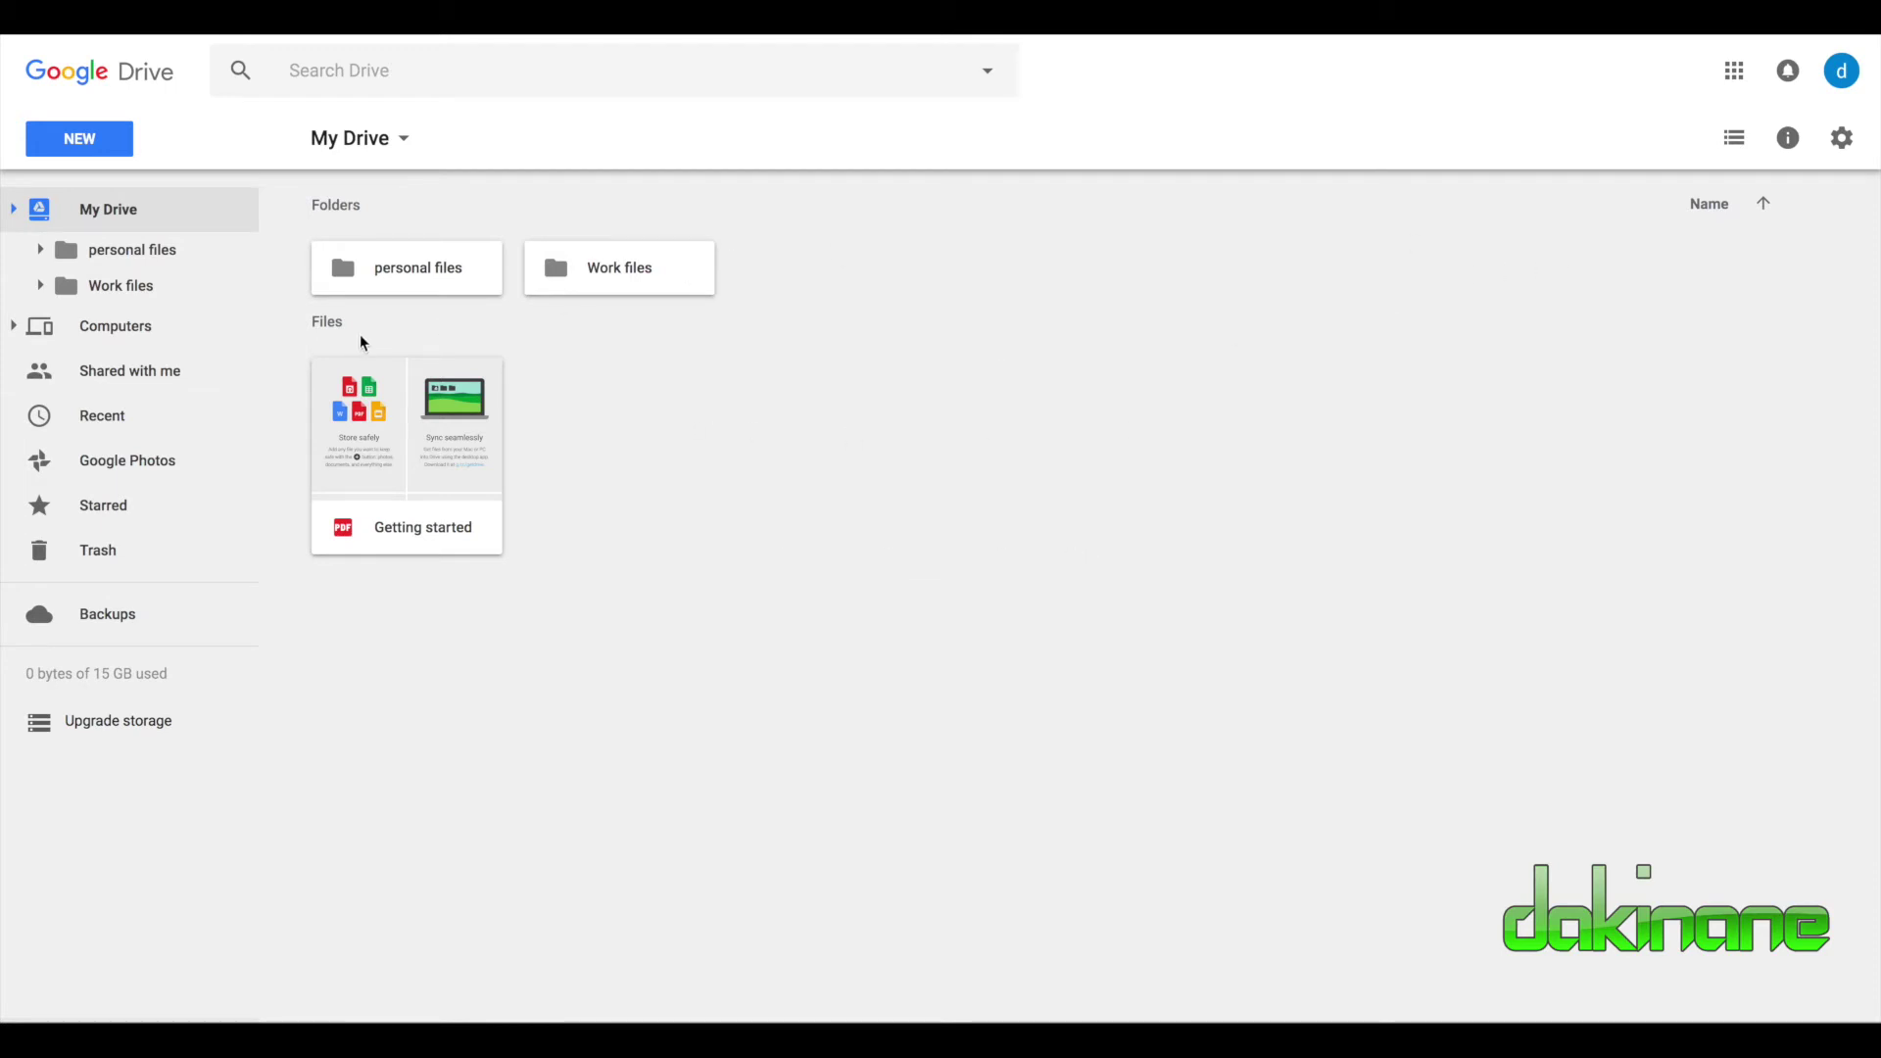
pyautogui.click(1734, 138)
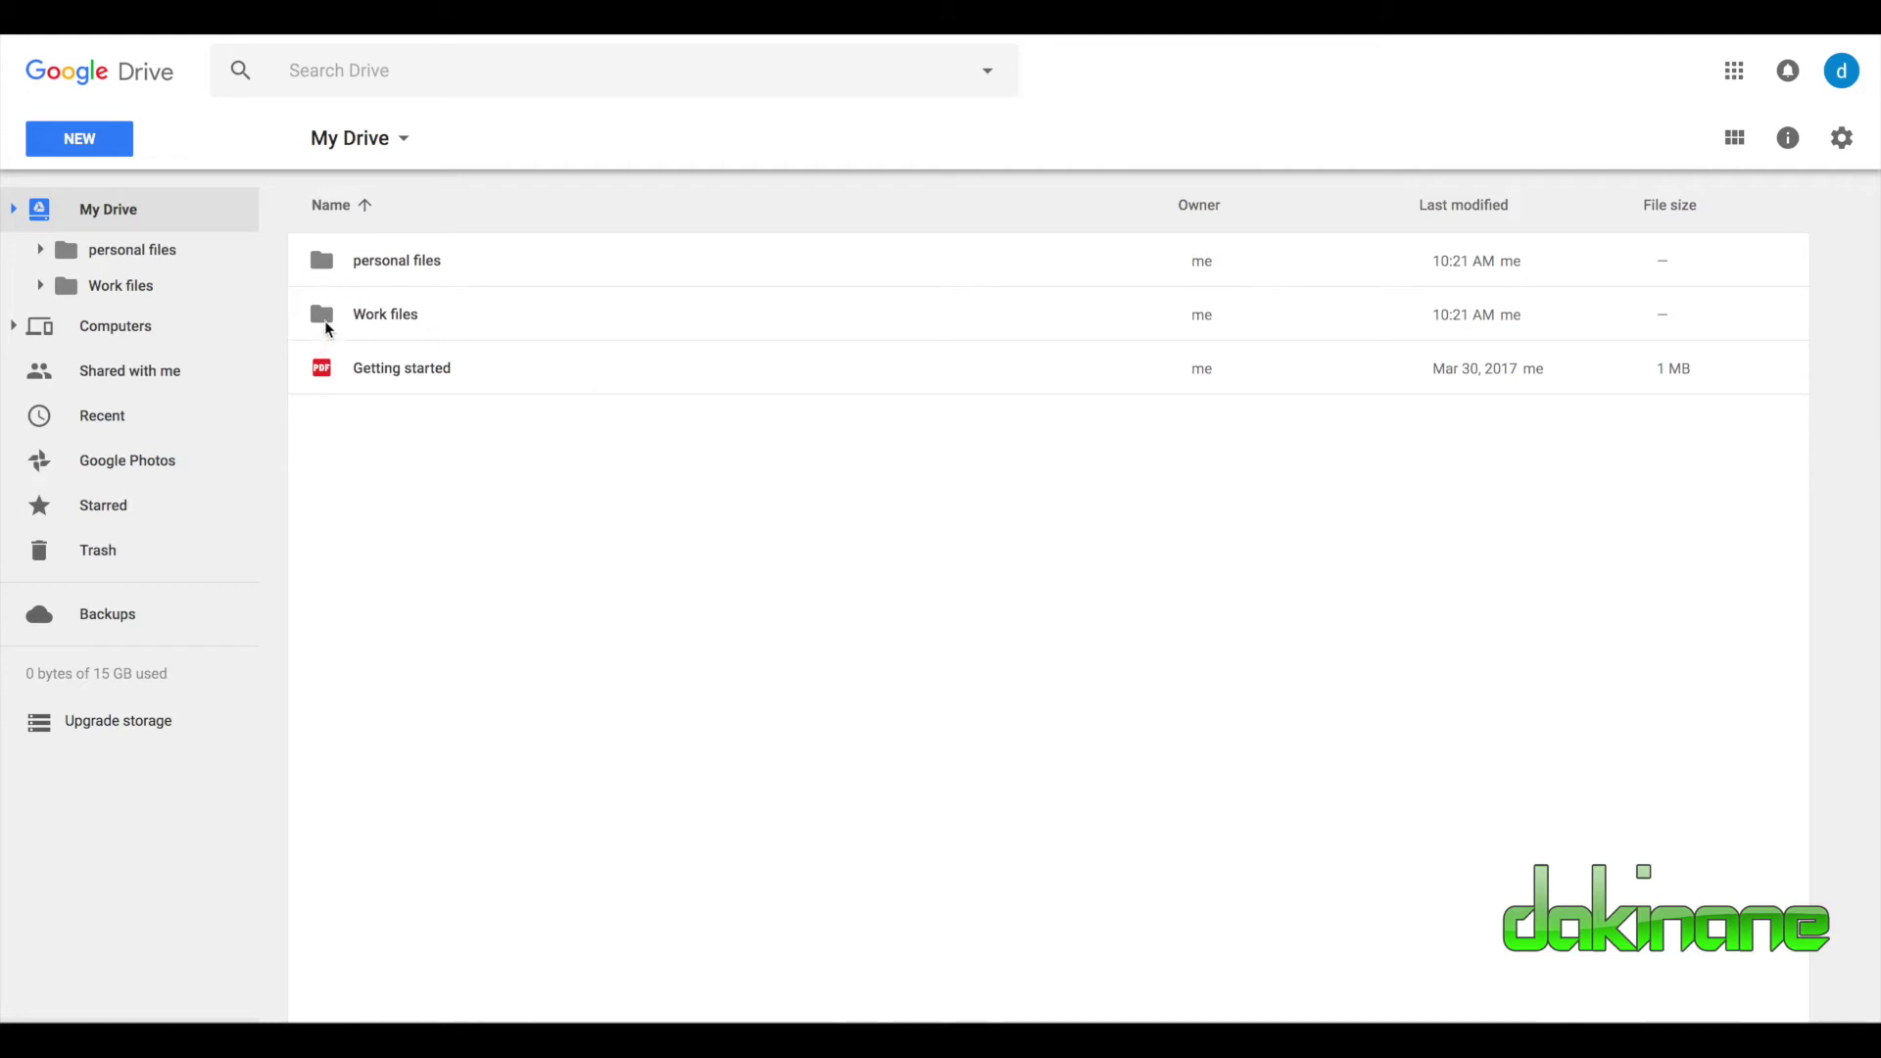
pyautogui.rightClick(334, 266)
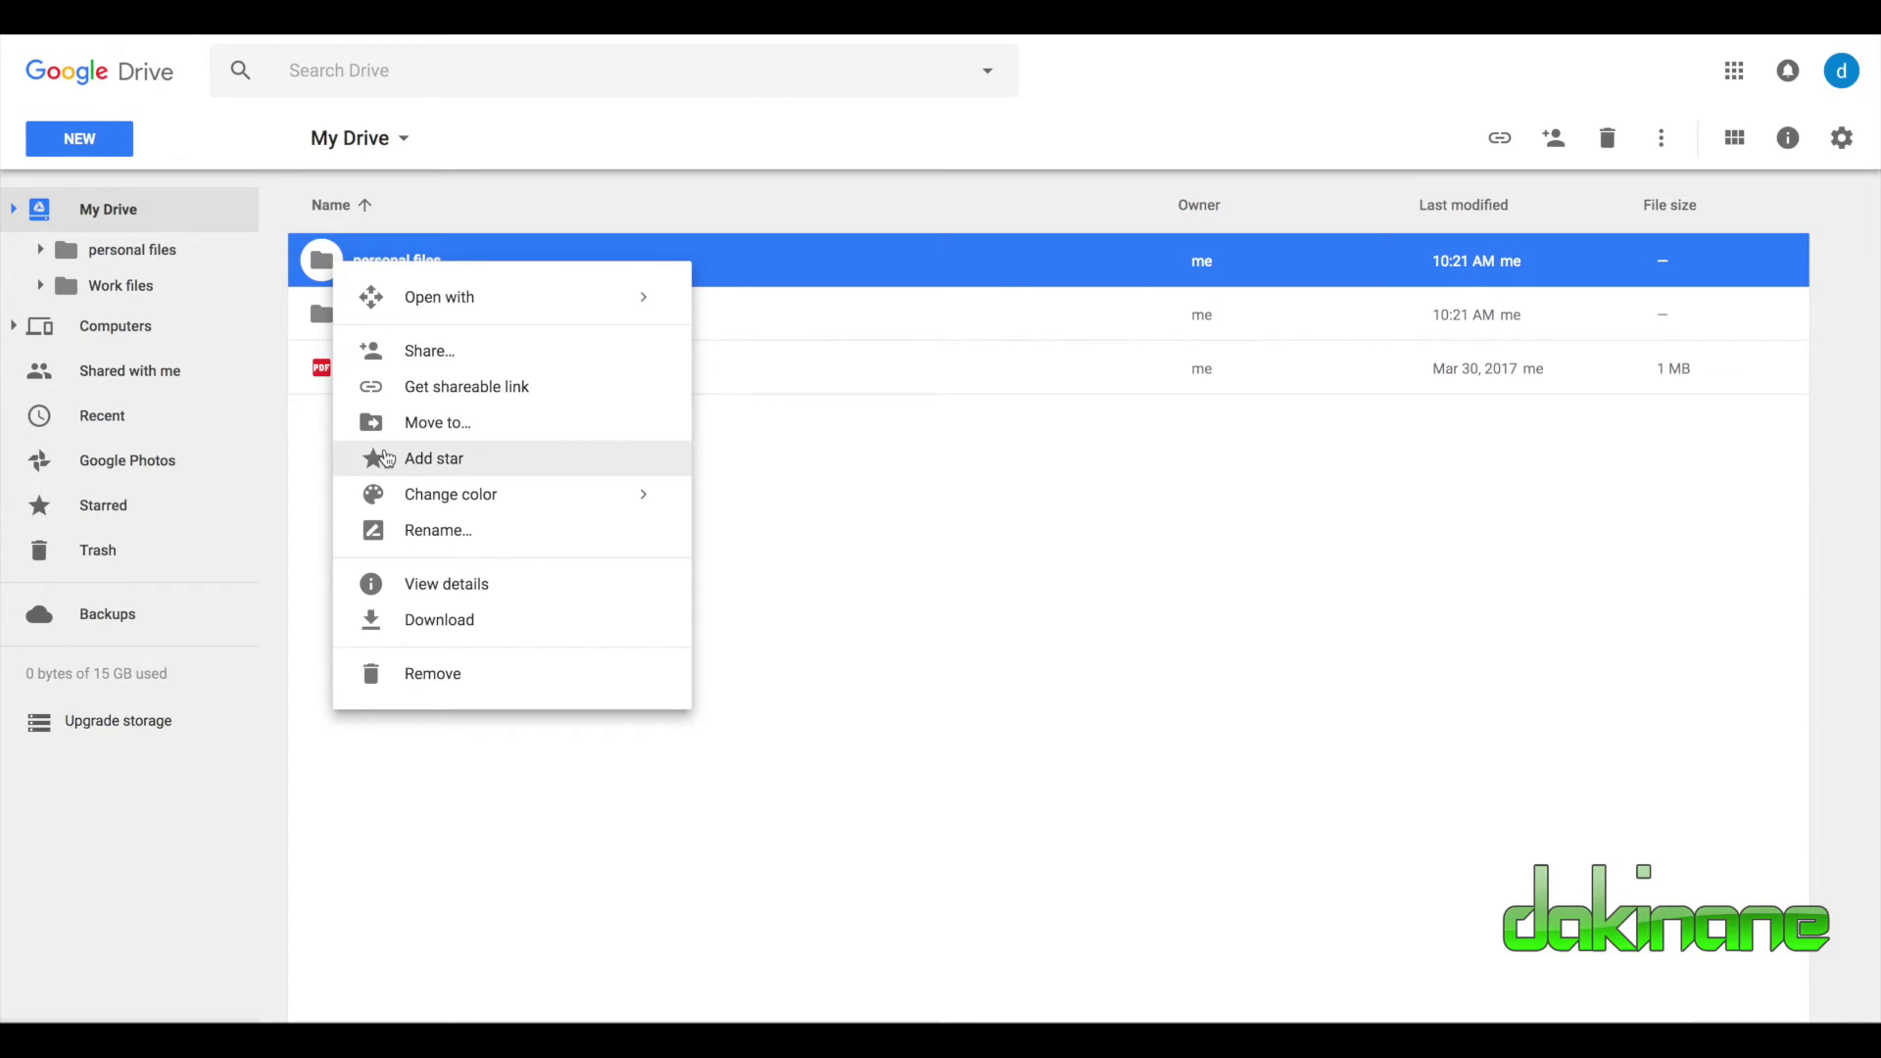
# Use Change color to make 'personal files' green and 'Work files' yellow
pyautogui.moveTo(426, 505)
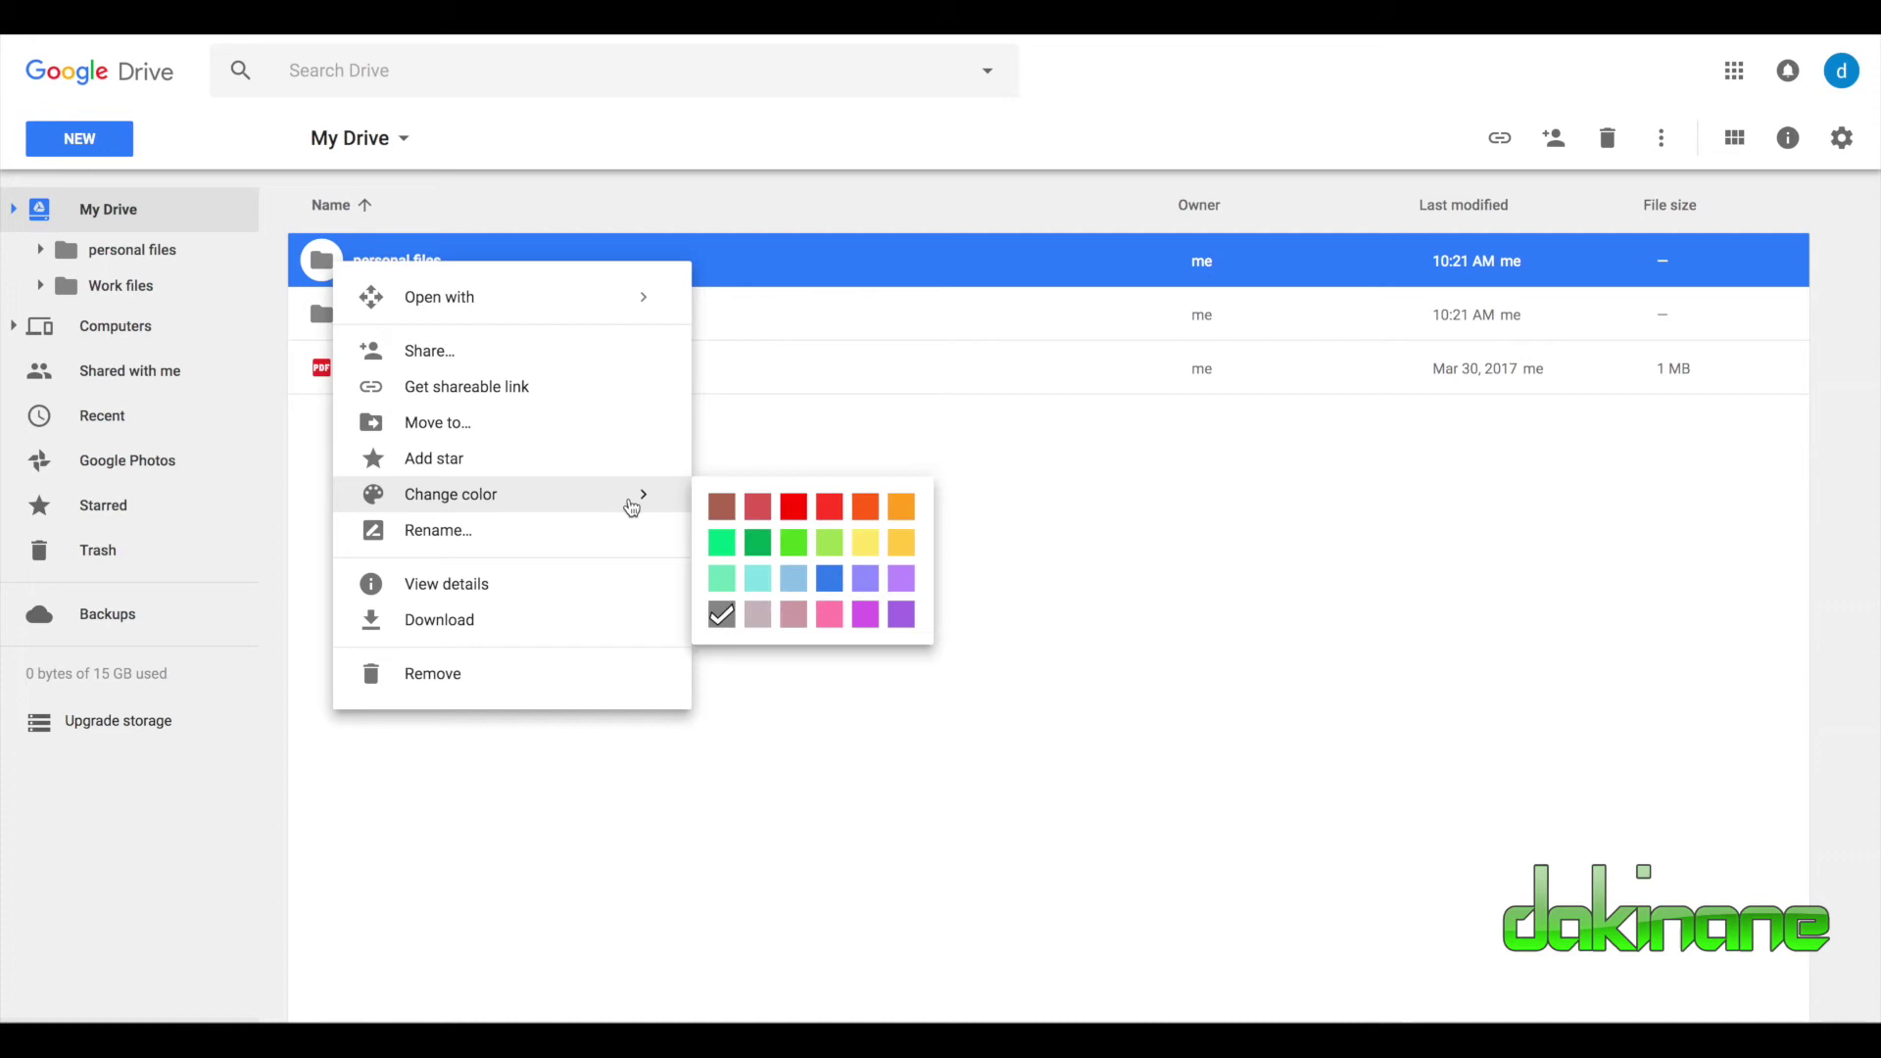
pyautogui.click(756, 544)
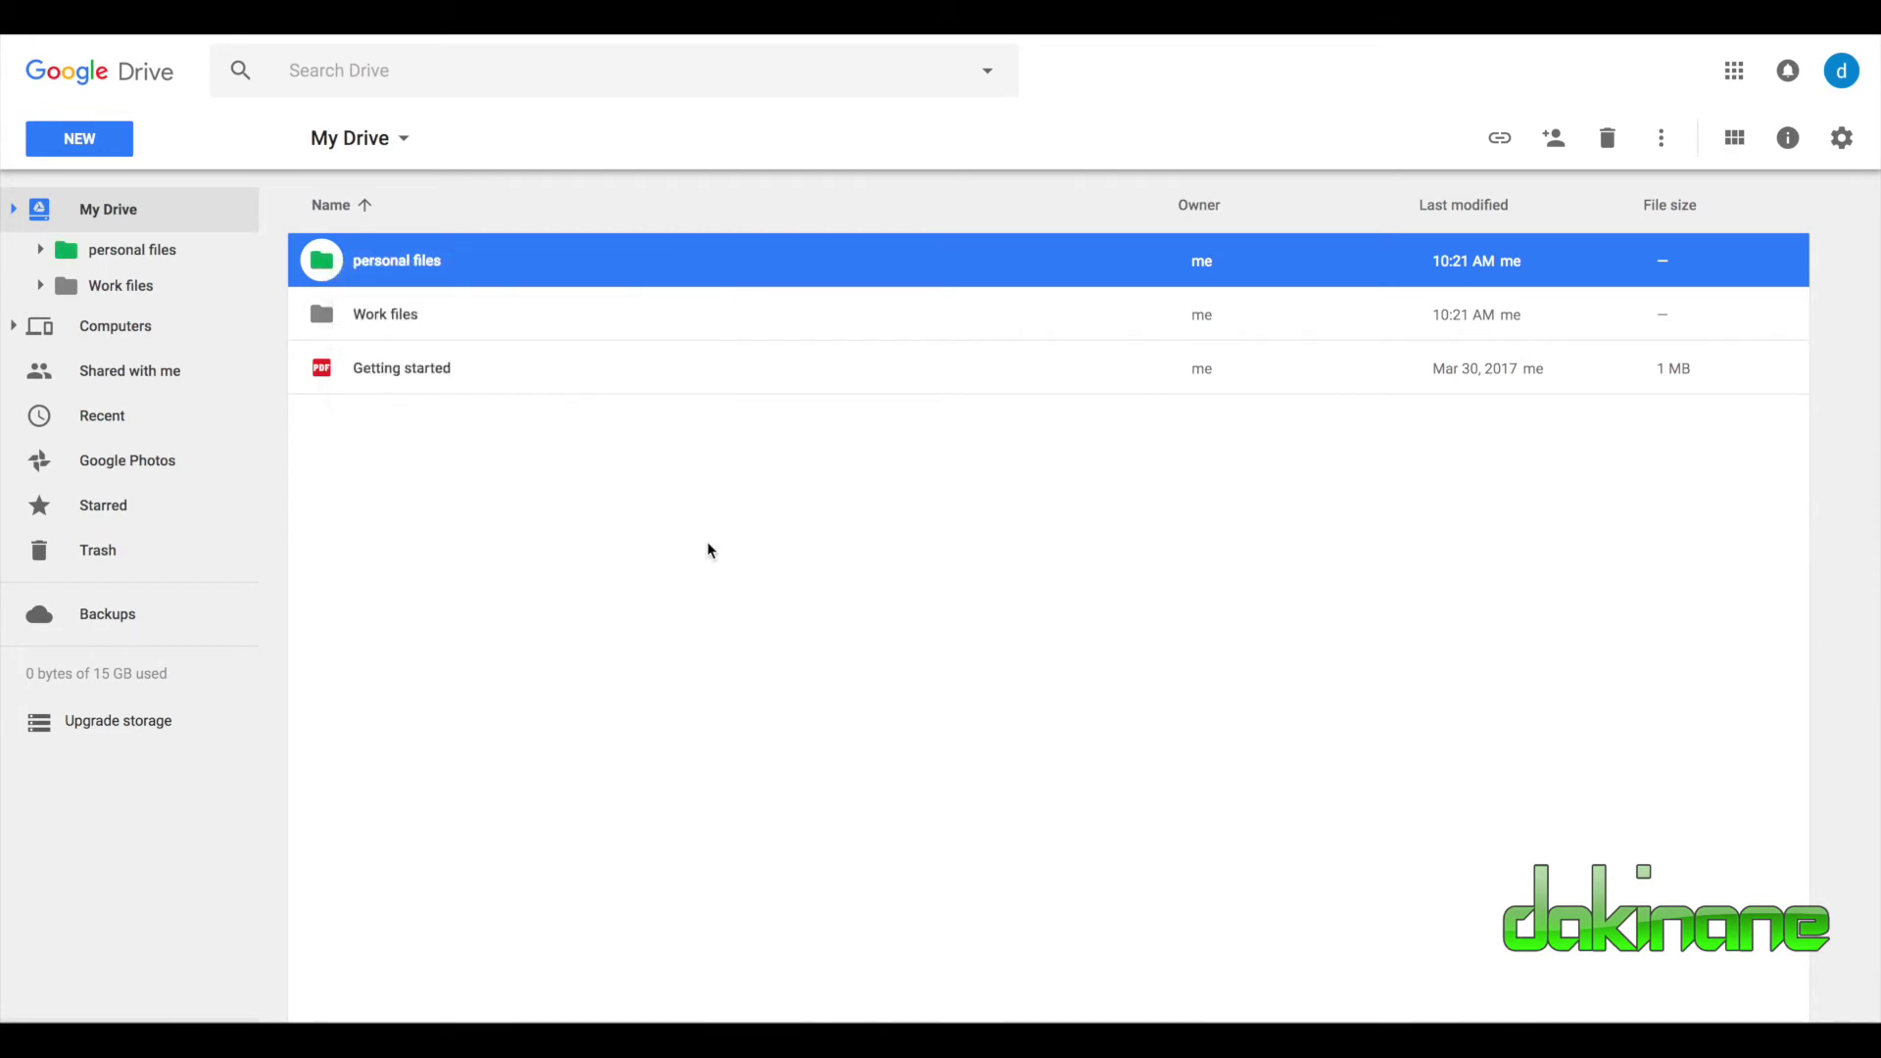
pyautogui.click(329, 321)
pyautogui.rightClick(329, 322)
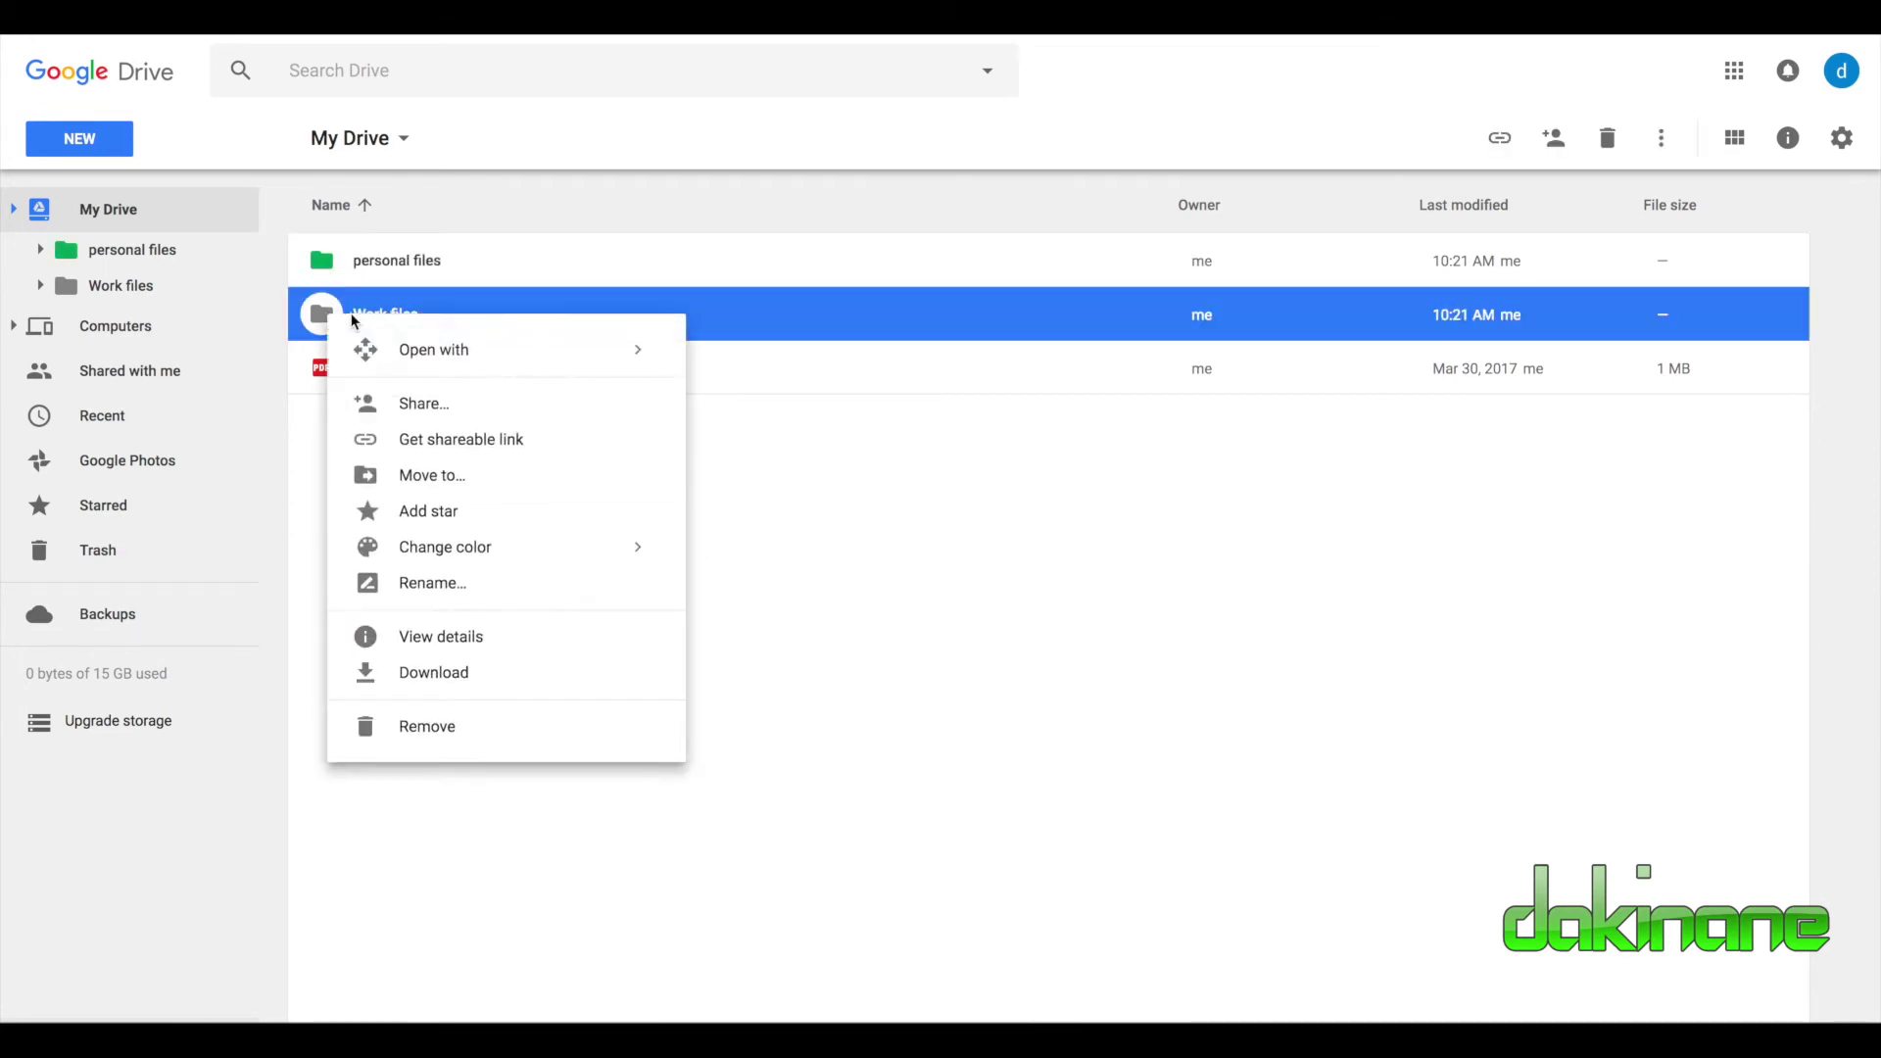
pyautogui.moveTo(425, 550)
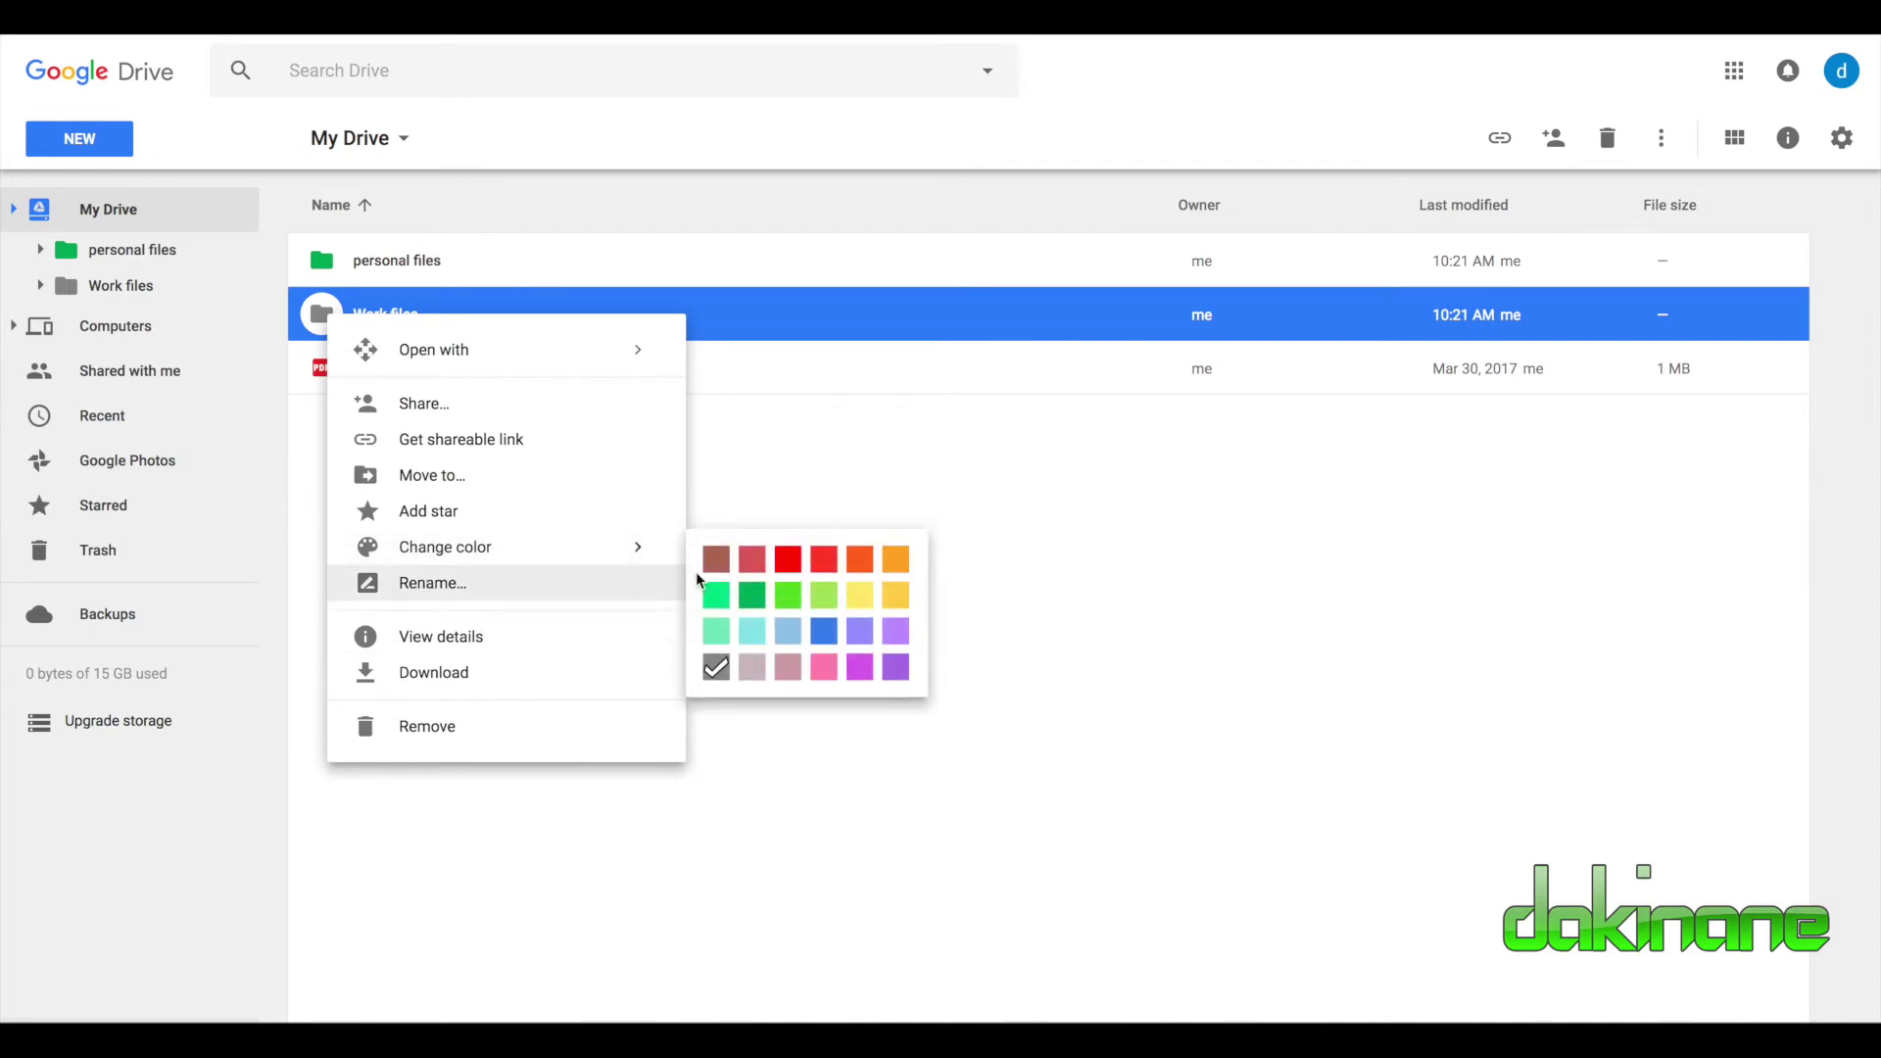
pyautogui.click(888, 607)
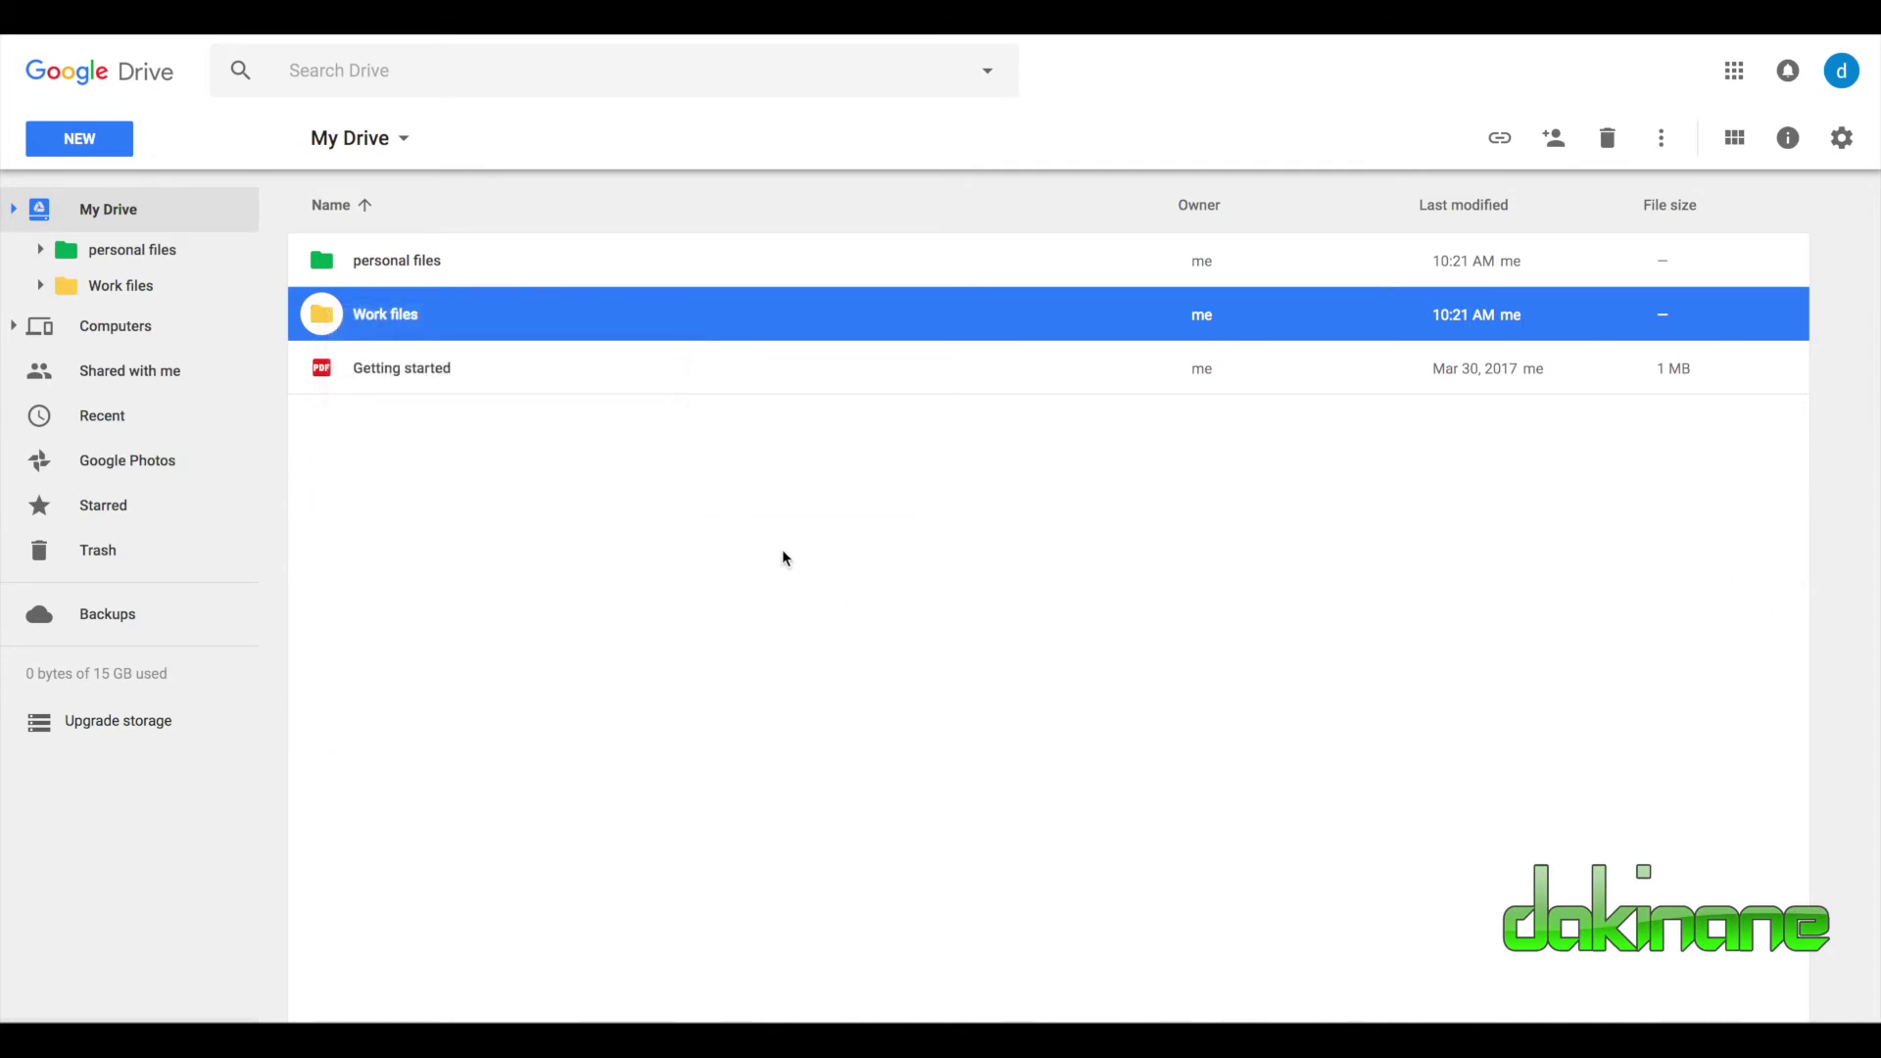
pyautogui.click(780, 555)
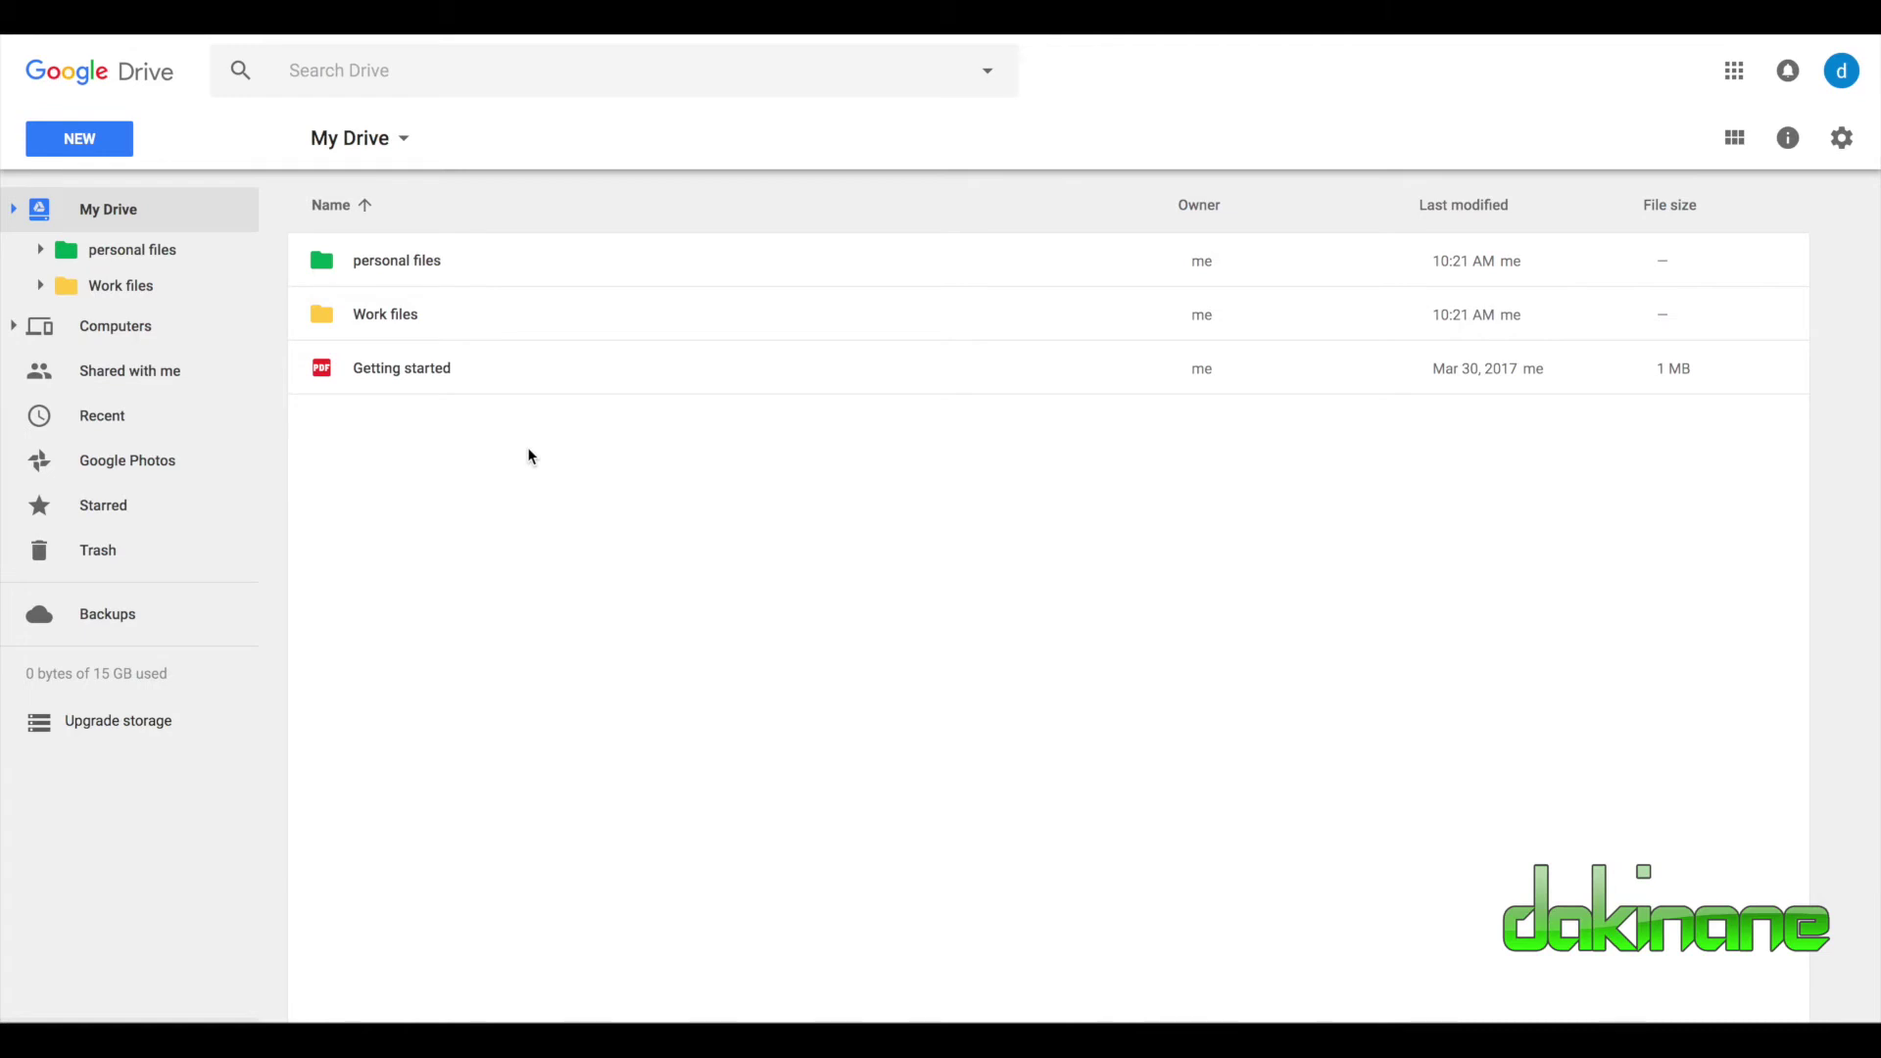
# Expand My Drive in the sidebar and open the empty 'personal files' folder
pyautogui.click(14, 212)
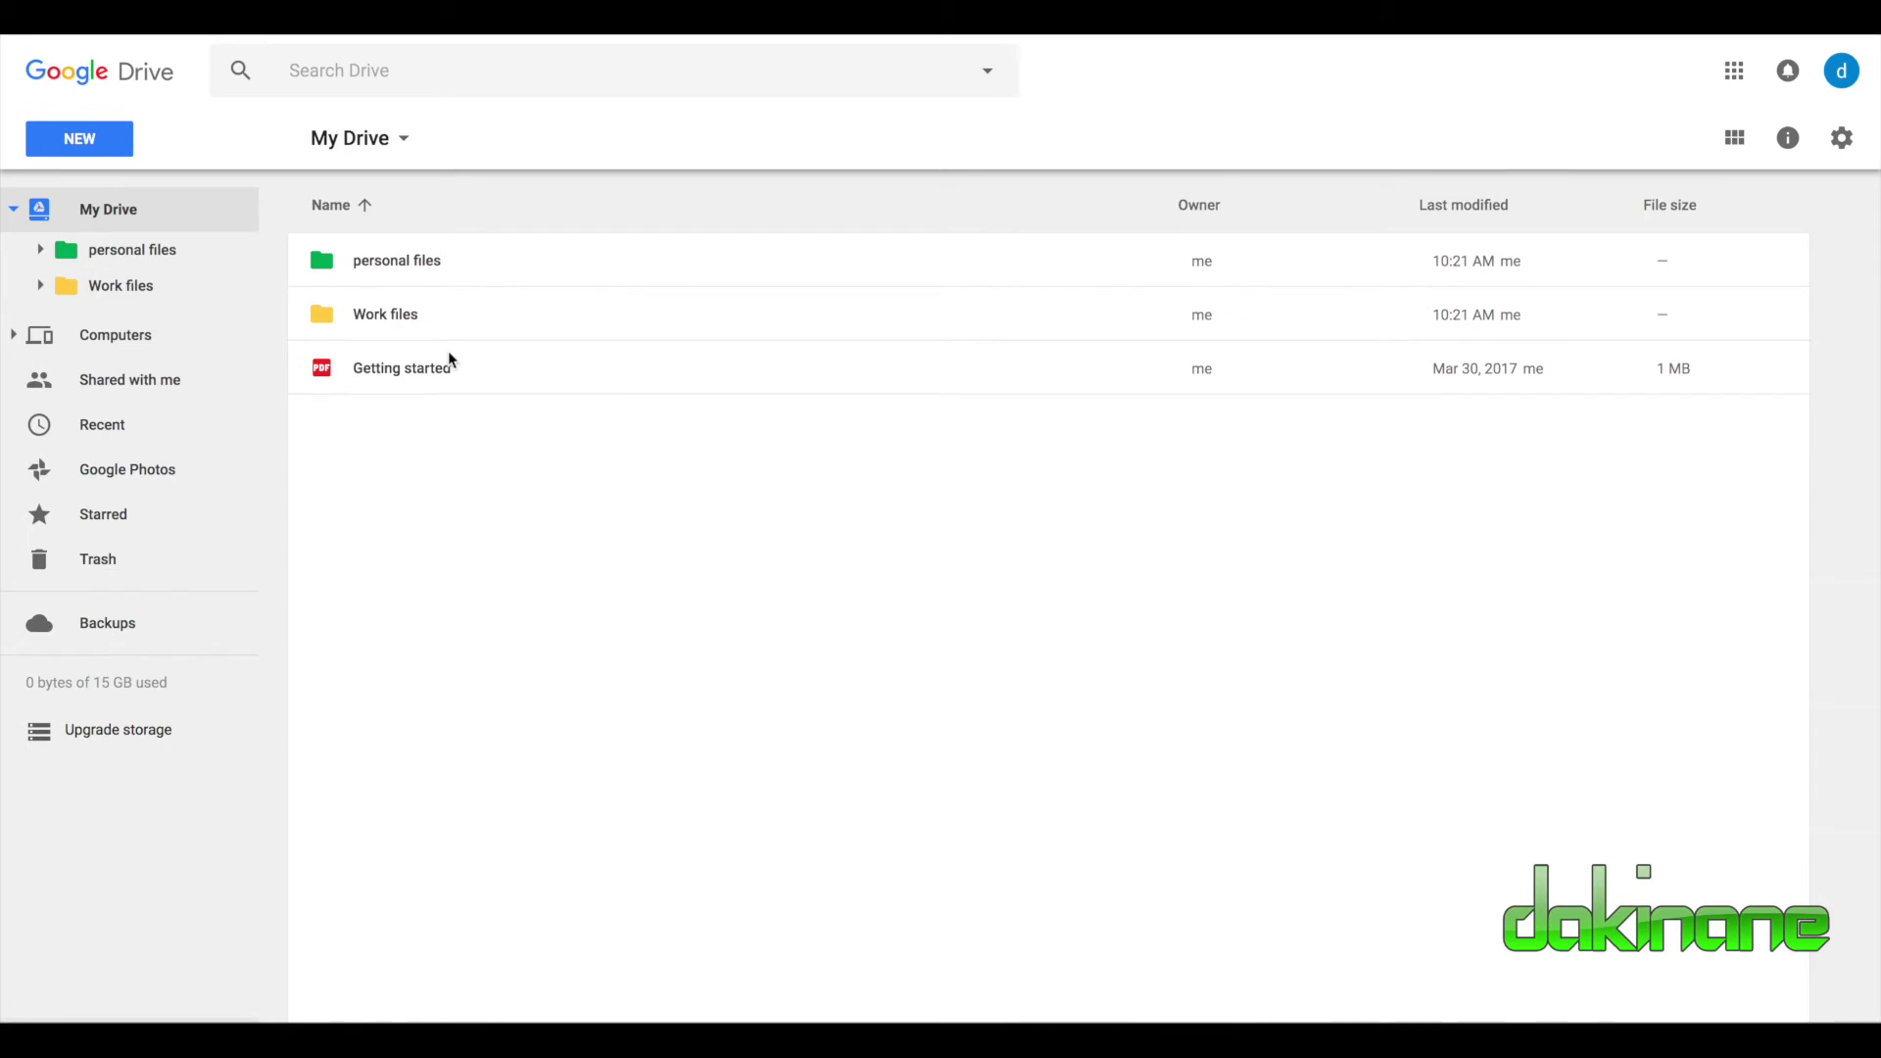
pyautogui.click(326, 270)
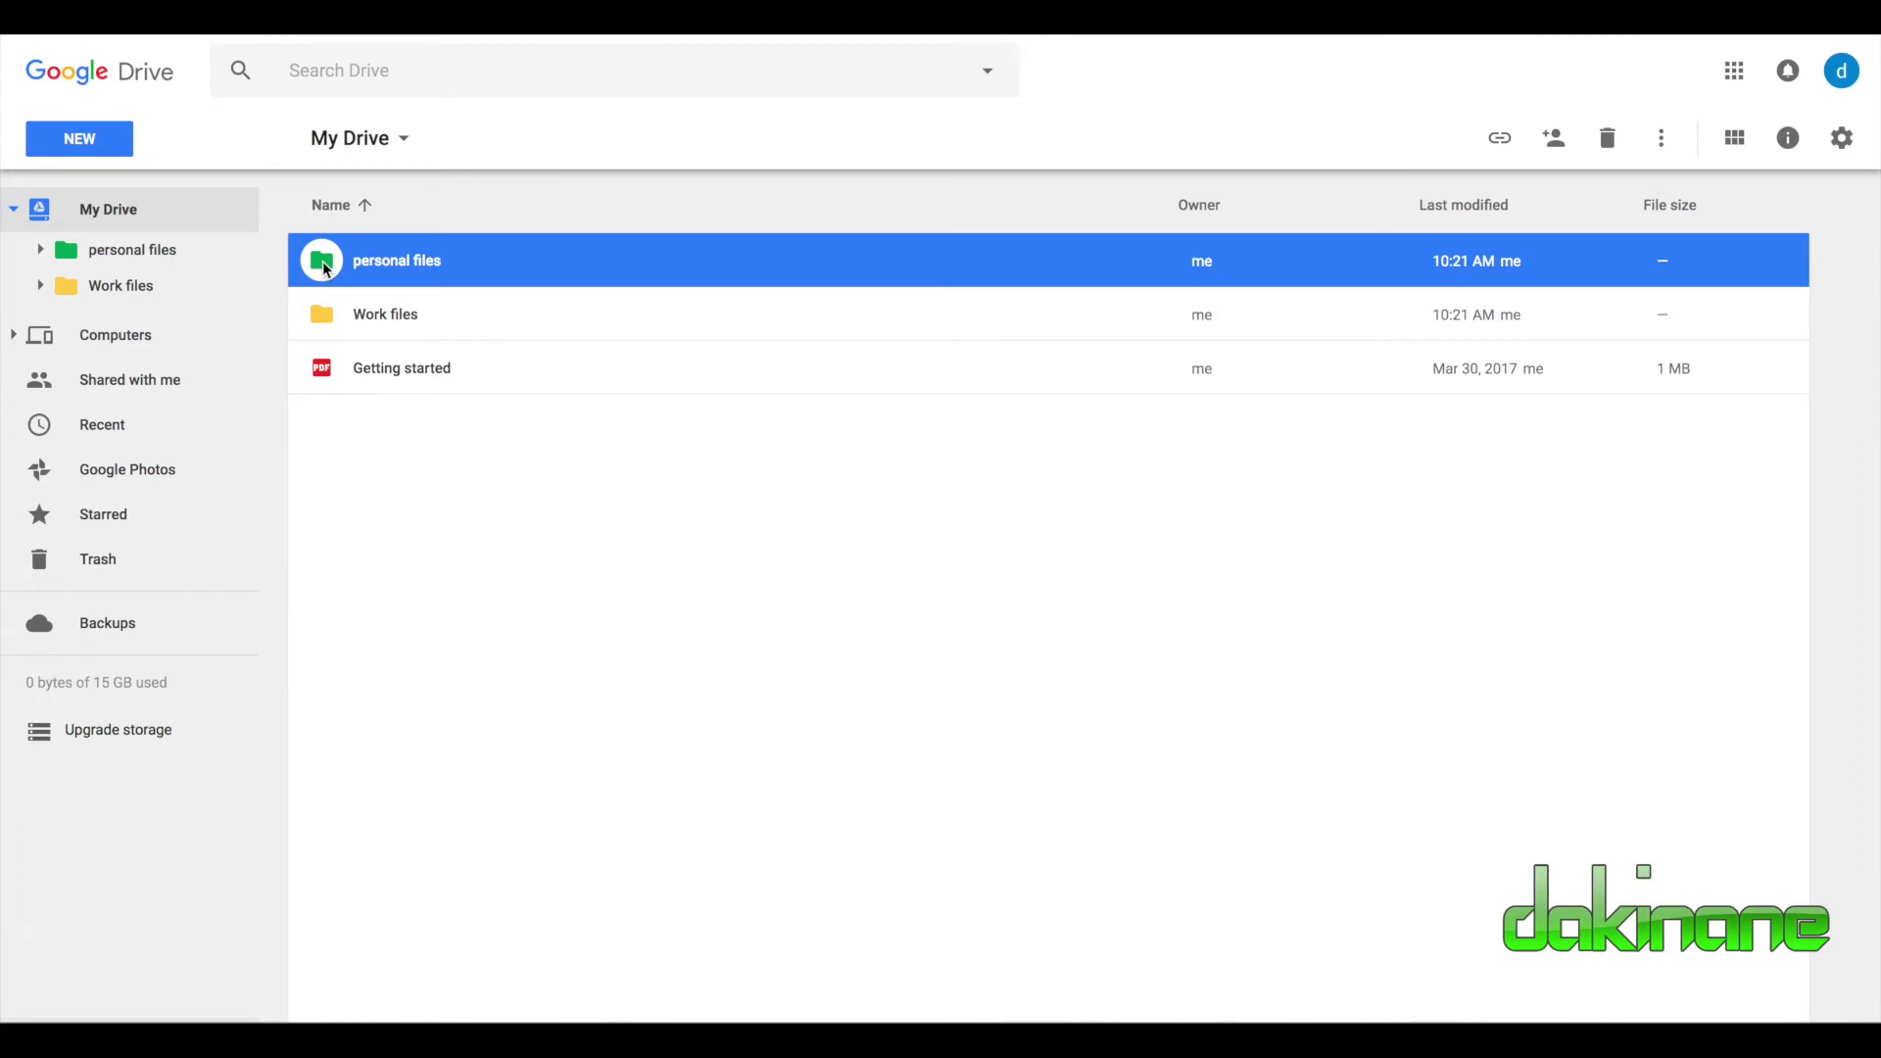
pyautogui.doubleClick(326, 271)
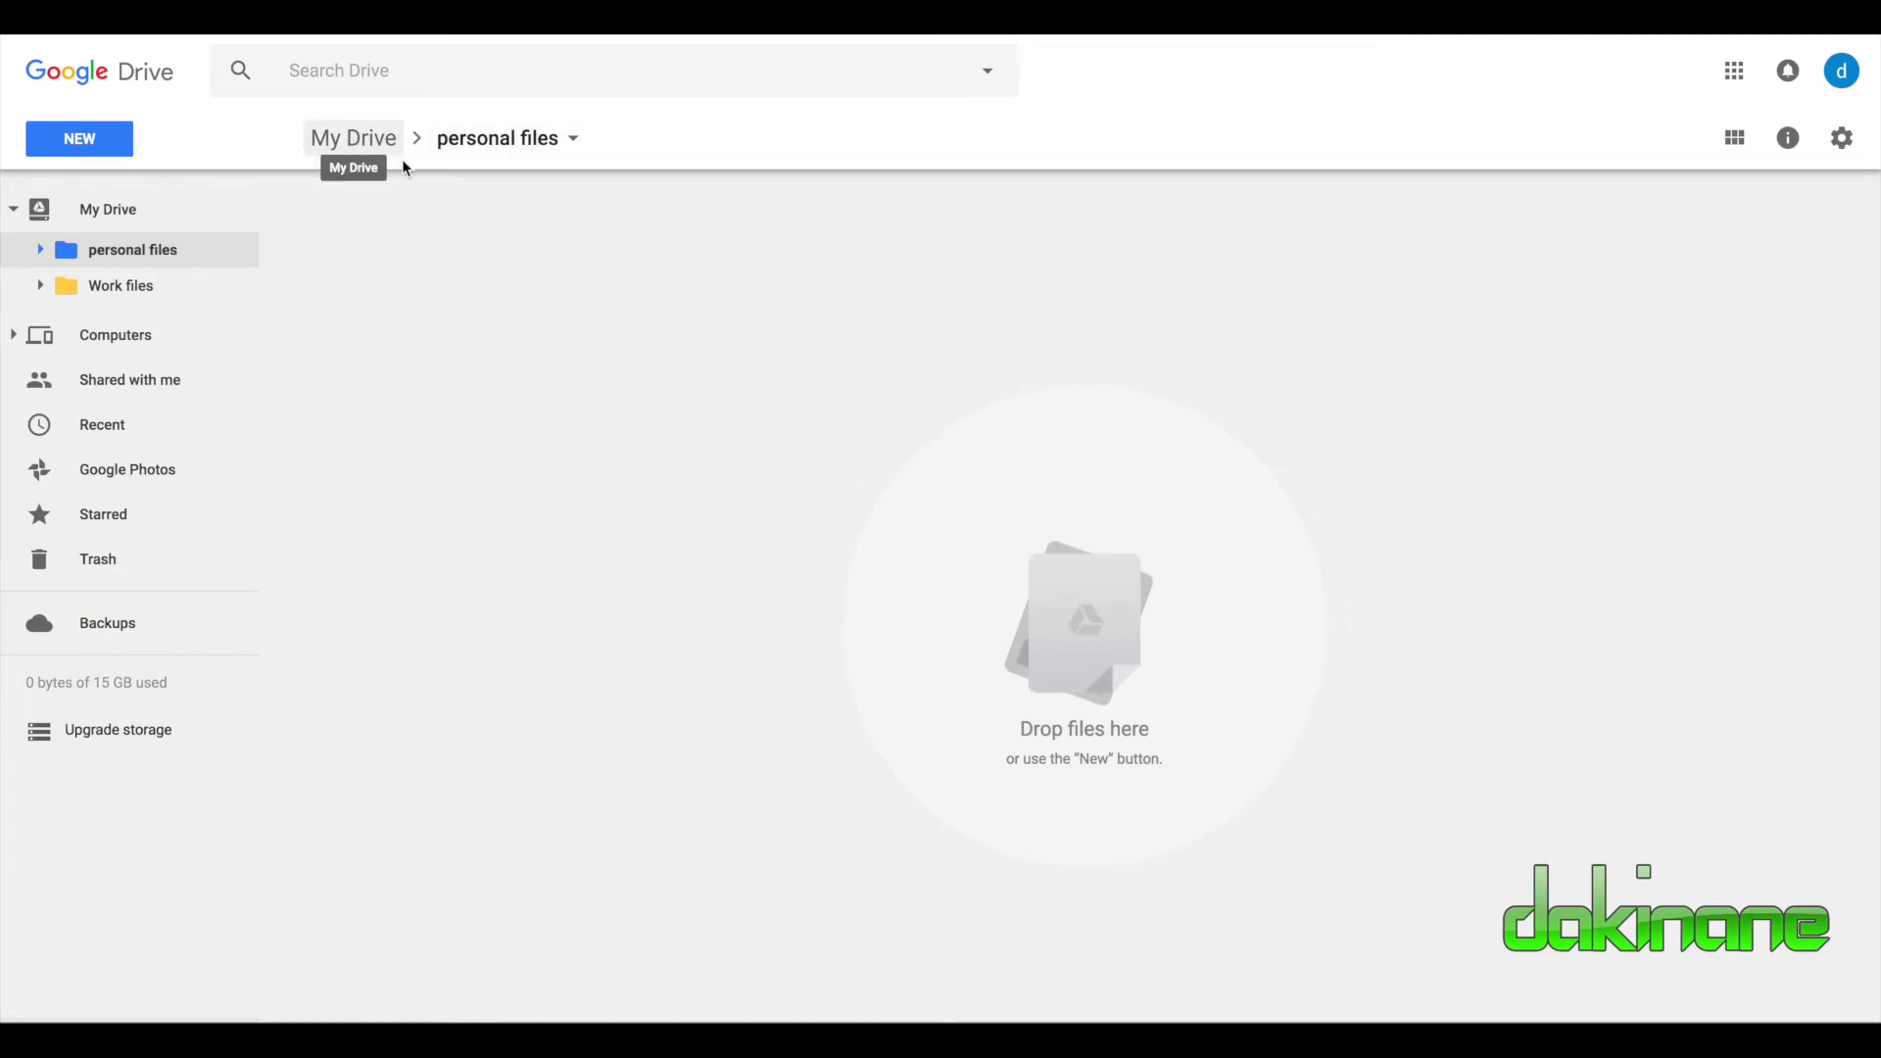
# Create subfolders '2017' and '2018' in personal files, then return to My Drive
pyautogui.click(96, 146)
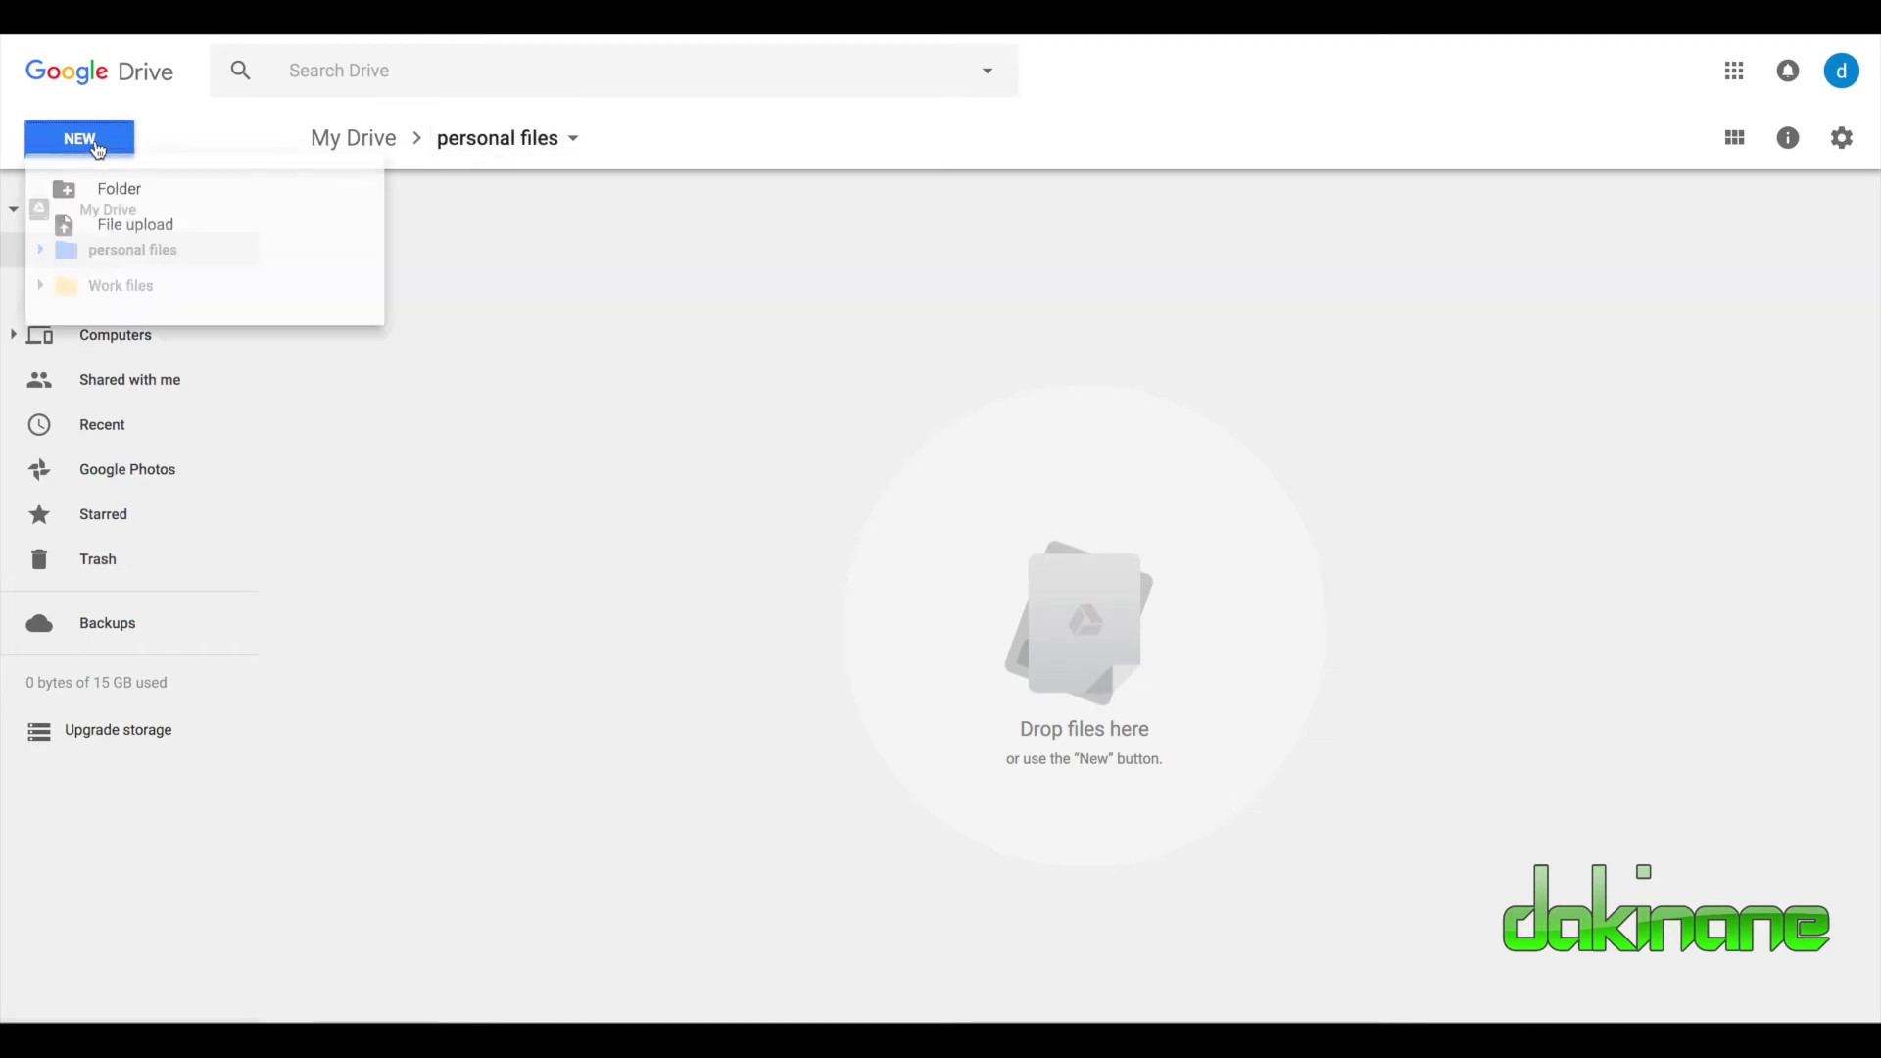
pyautogui.click(103, 192)
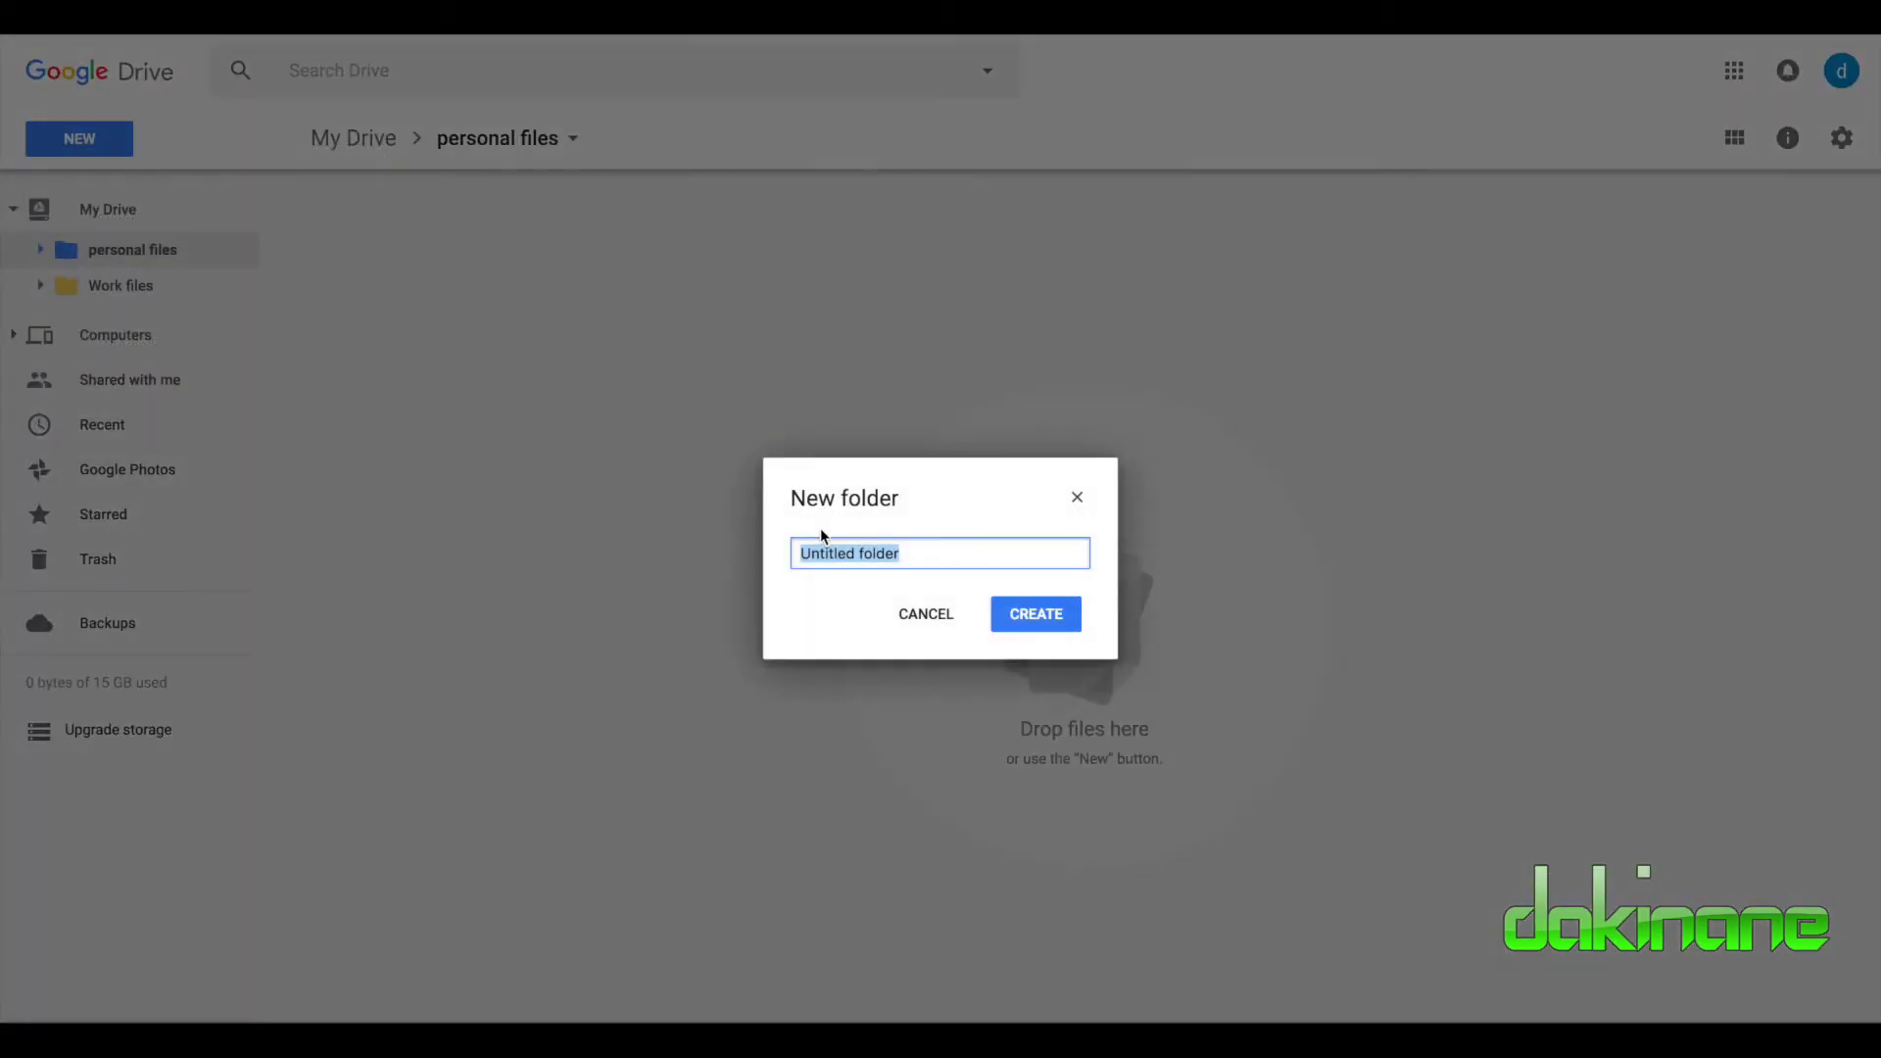
pyautogui.press('BackSpace')
pyautogui.write('2017')
pyautogui.click(1045, 617)
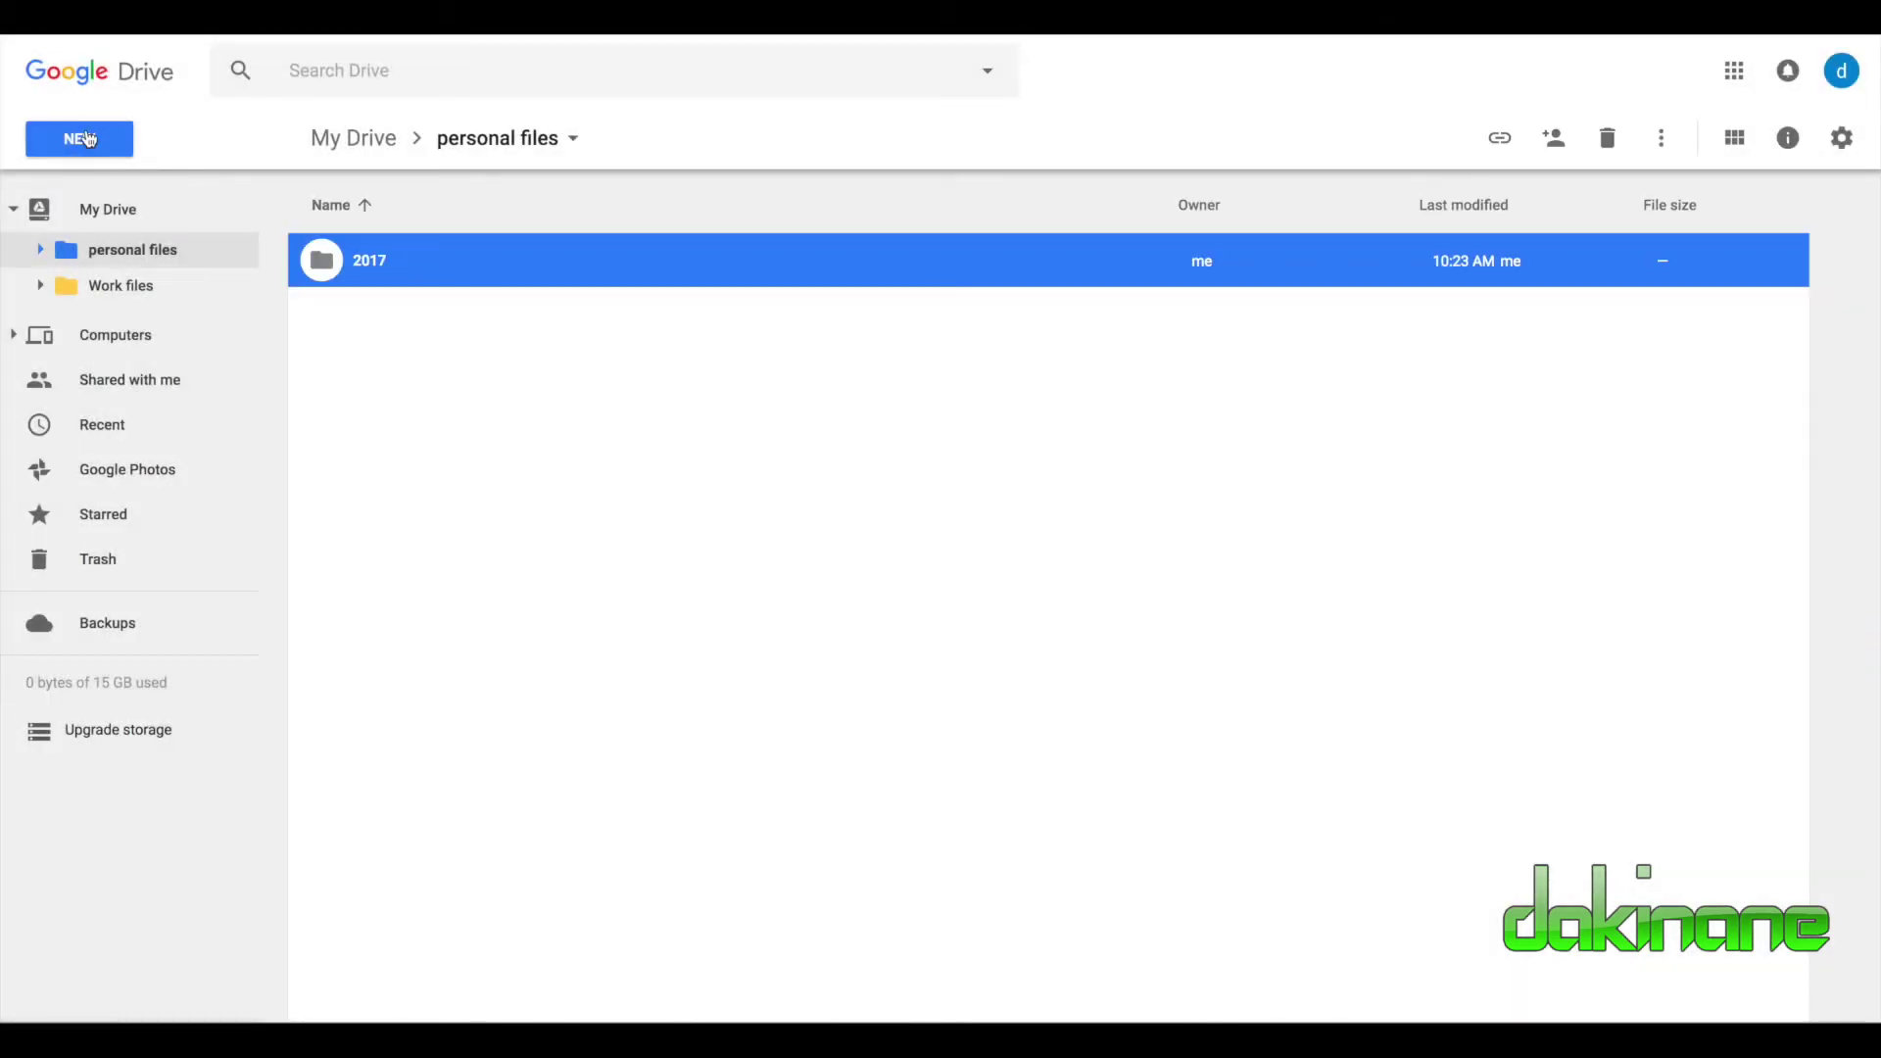
pyautogui.click(88, 139)
pyautogui.click(102, 191)
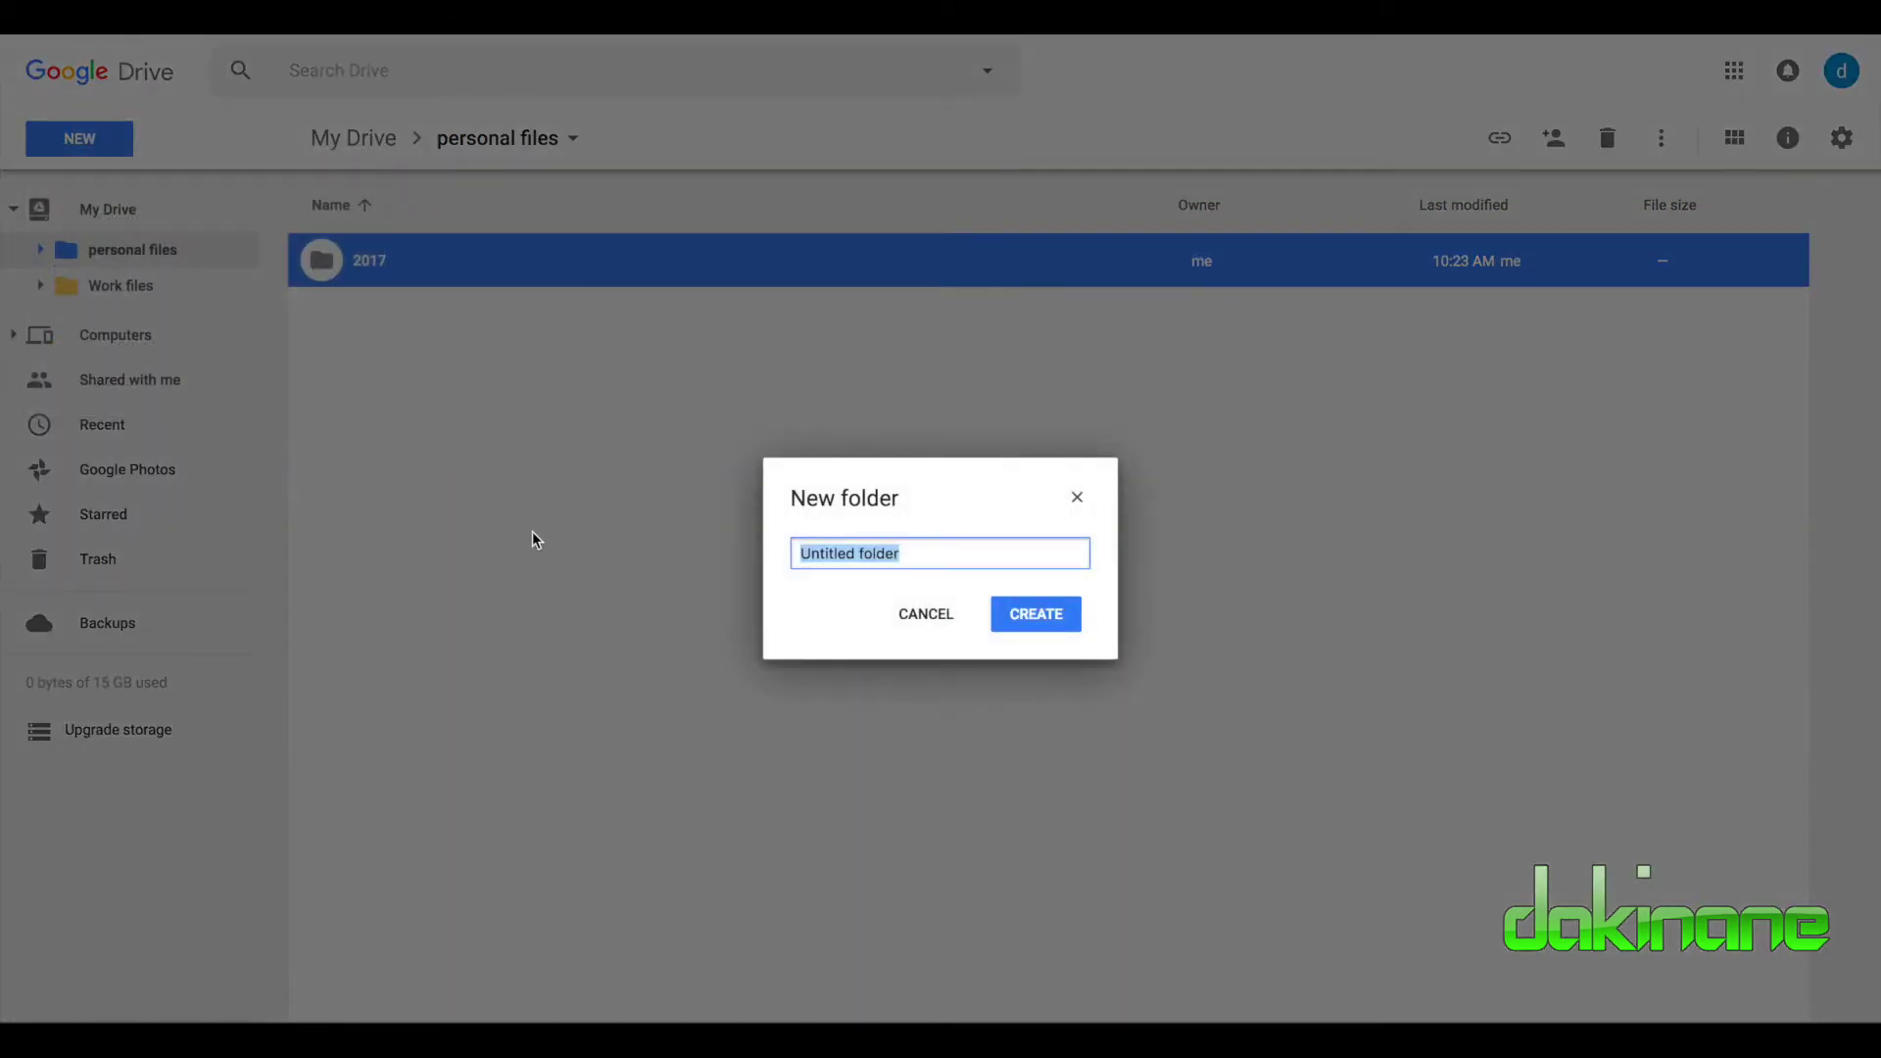
pyautogui.press('BackSpace')
pyautogui.write('2018')
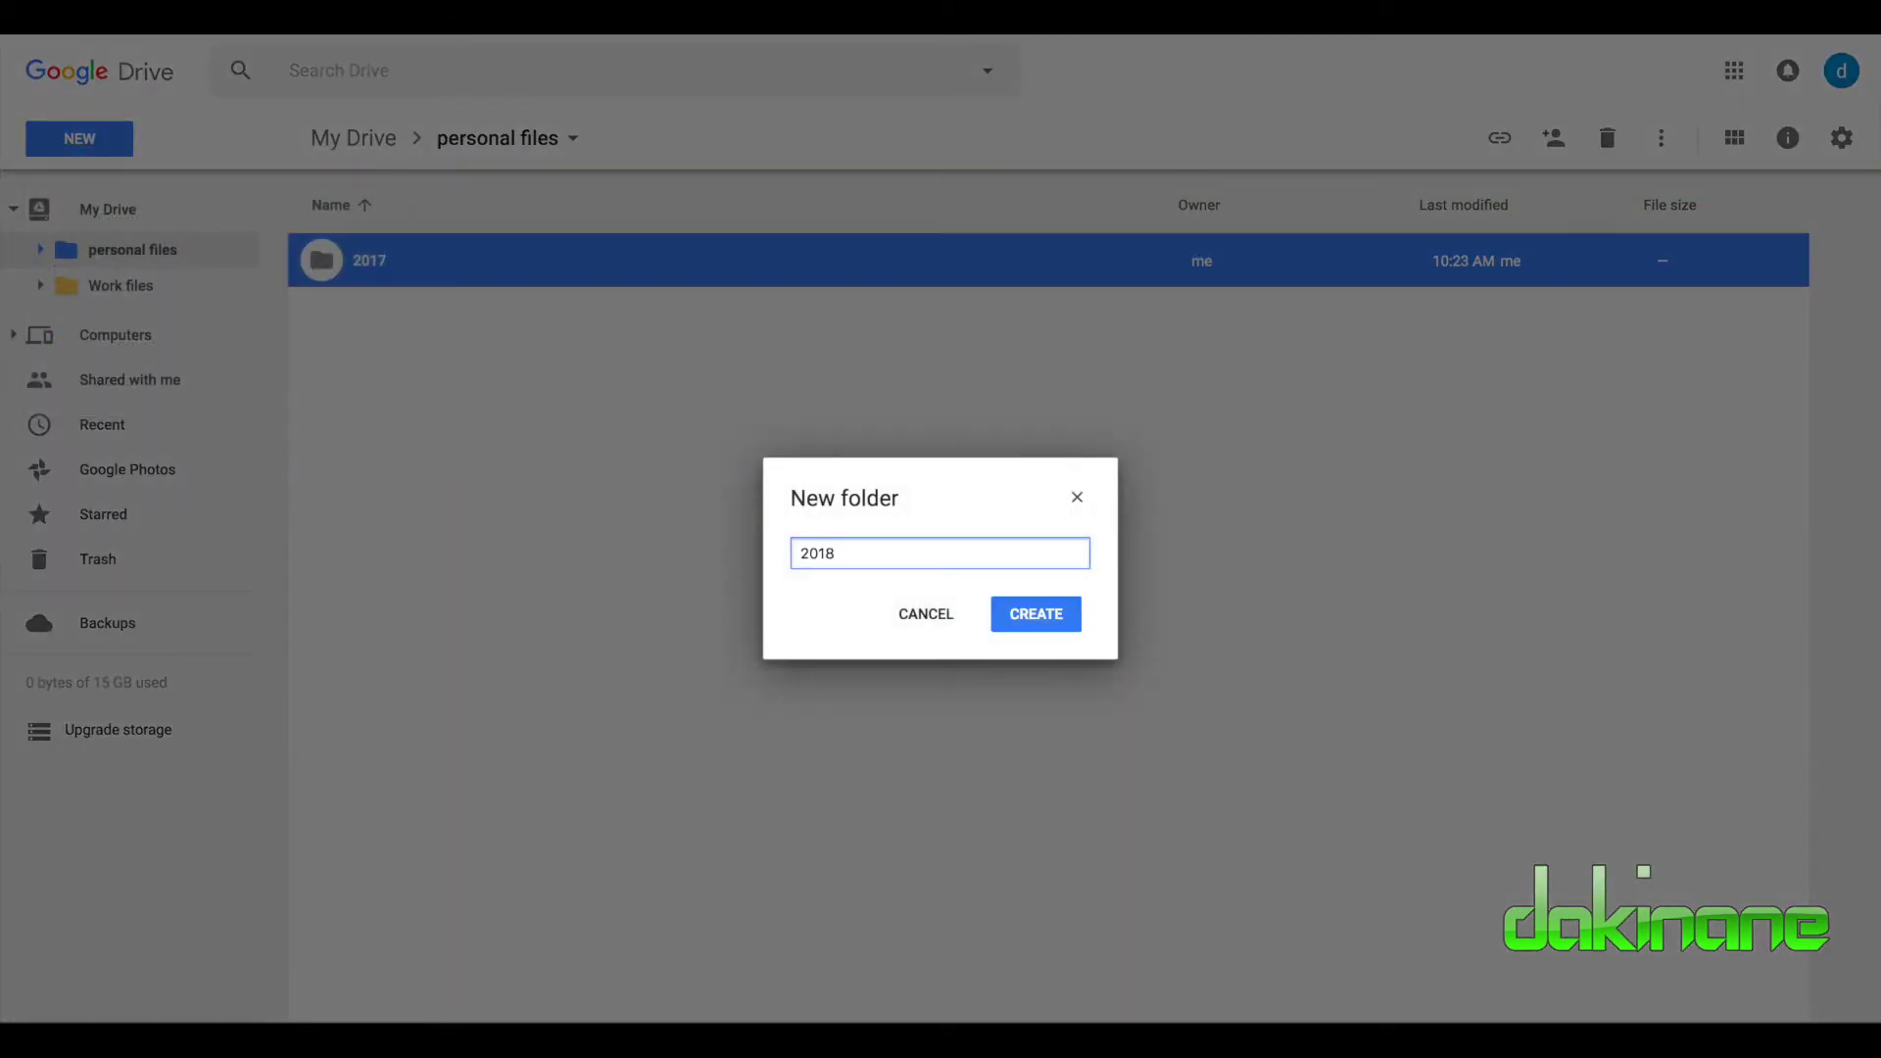
pyautogui.click(1001, 616)
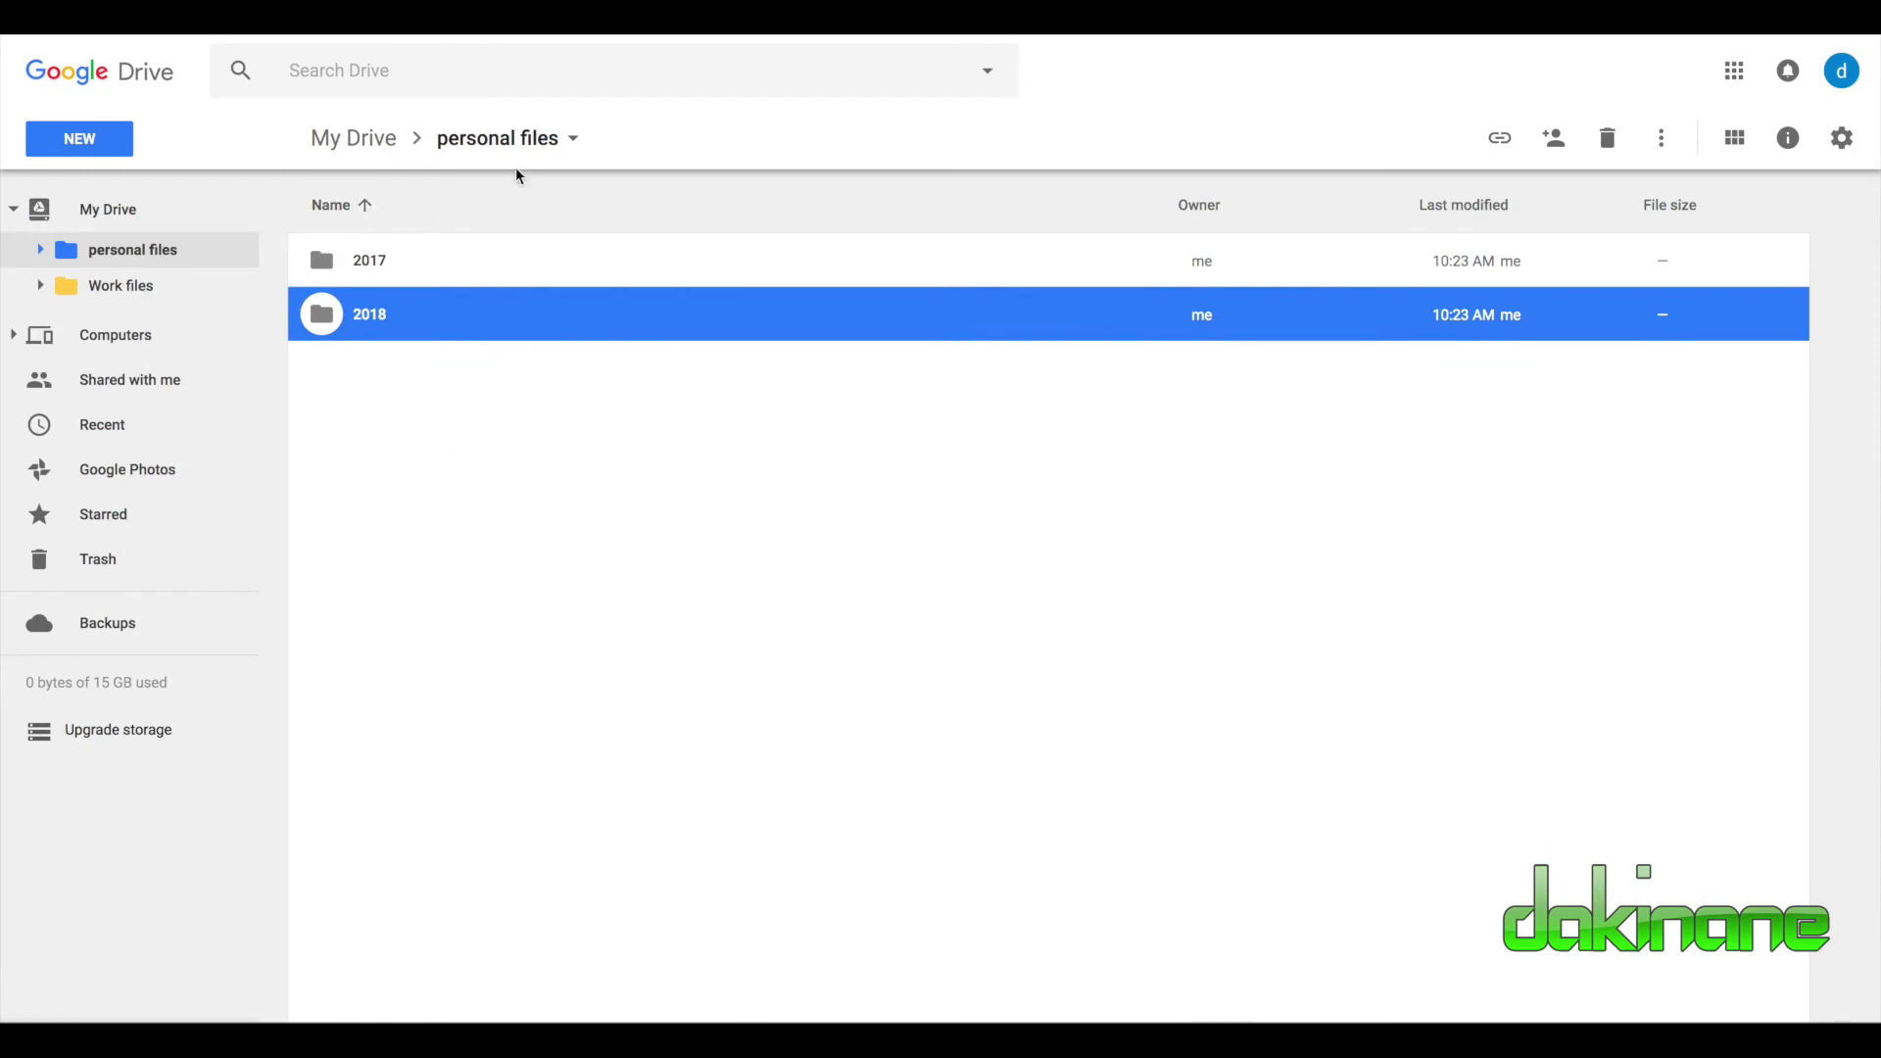
pyautogui.click(393, 145)
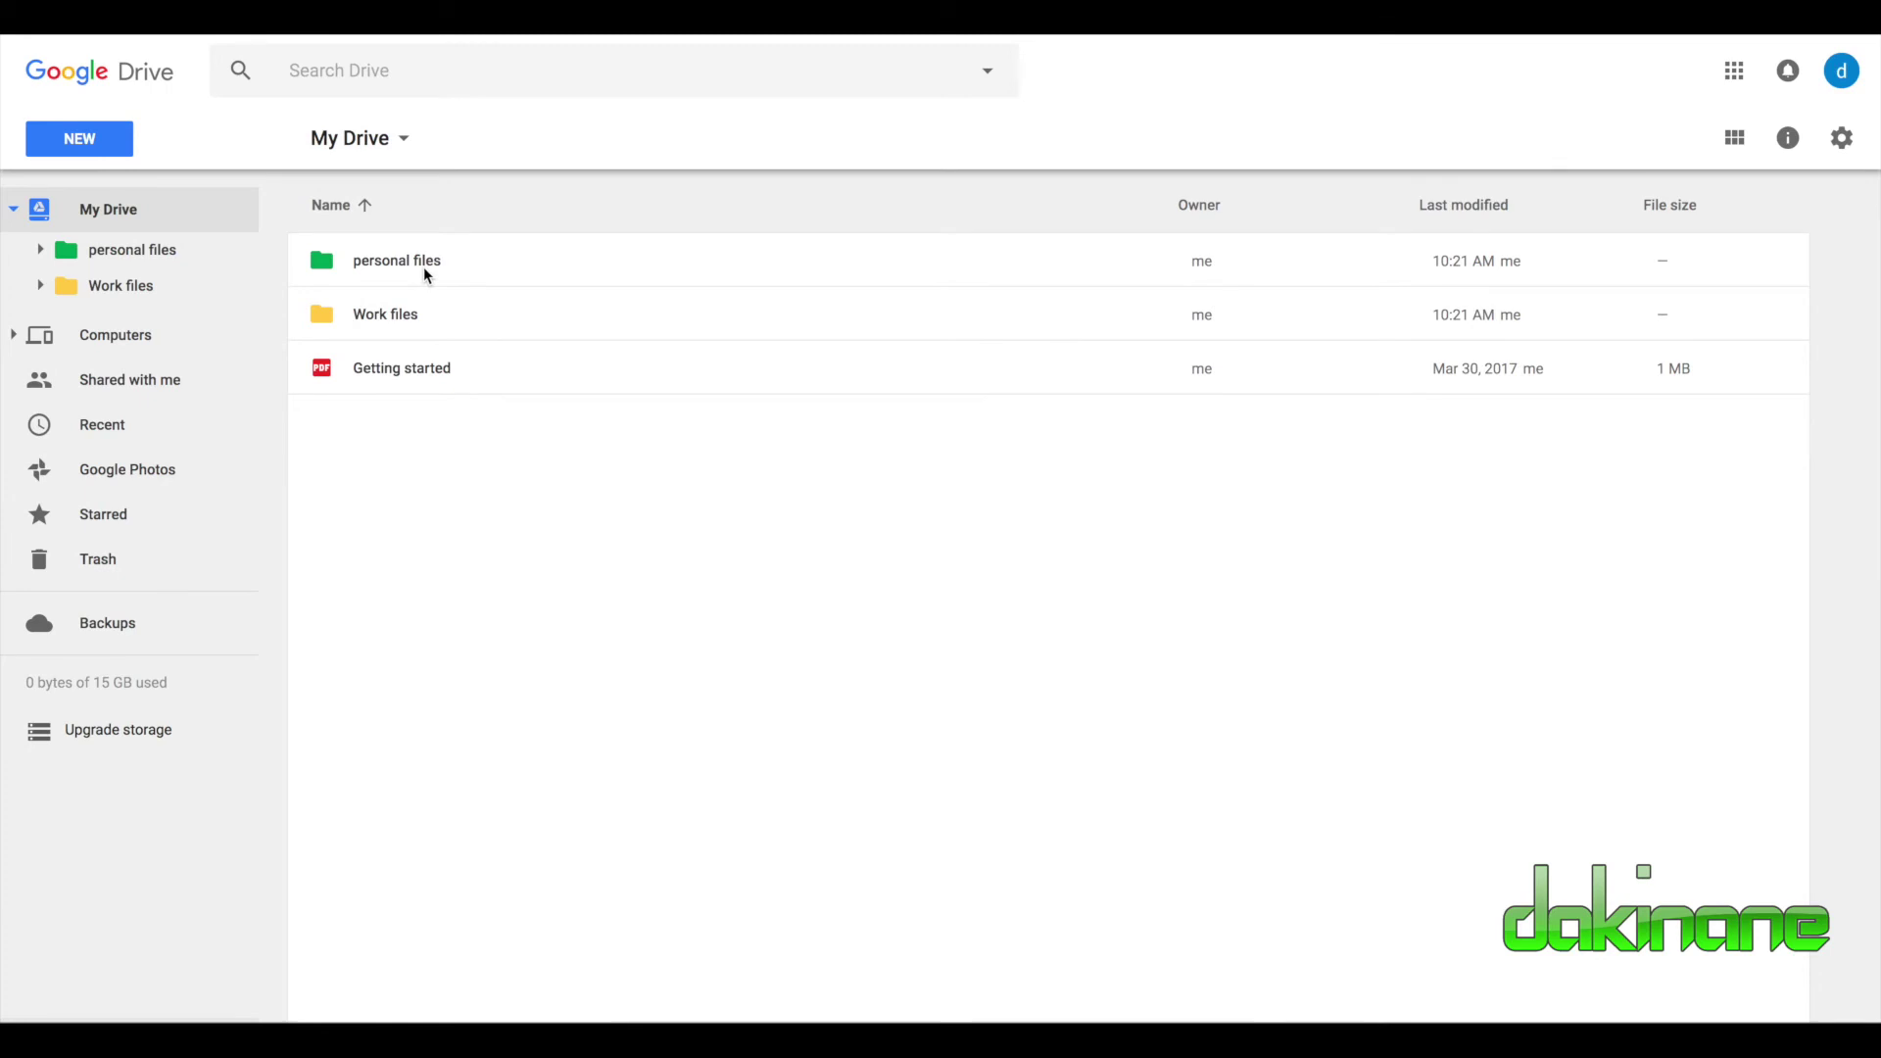
# Go into the personal files folder and open its empty 2018 subfolder
pyautogui.click(328, 269)
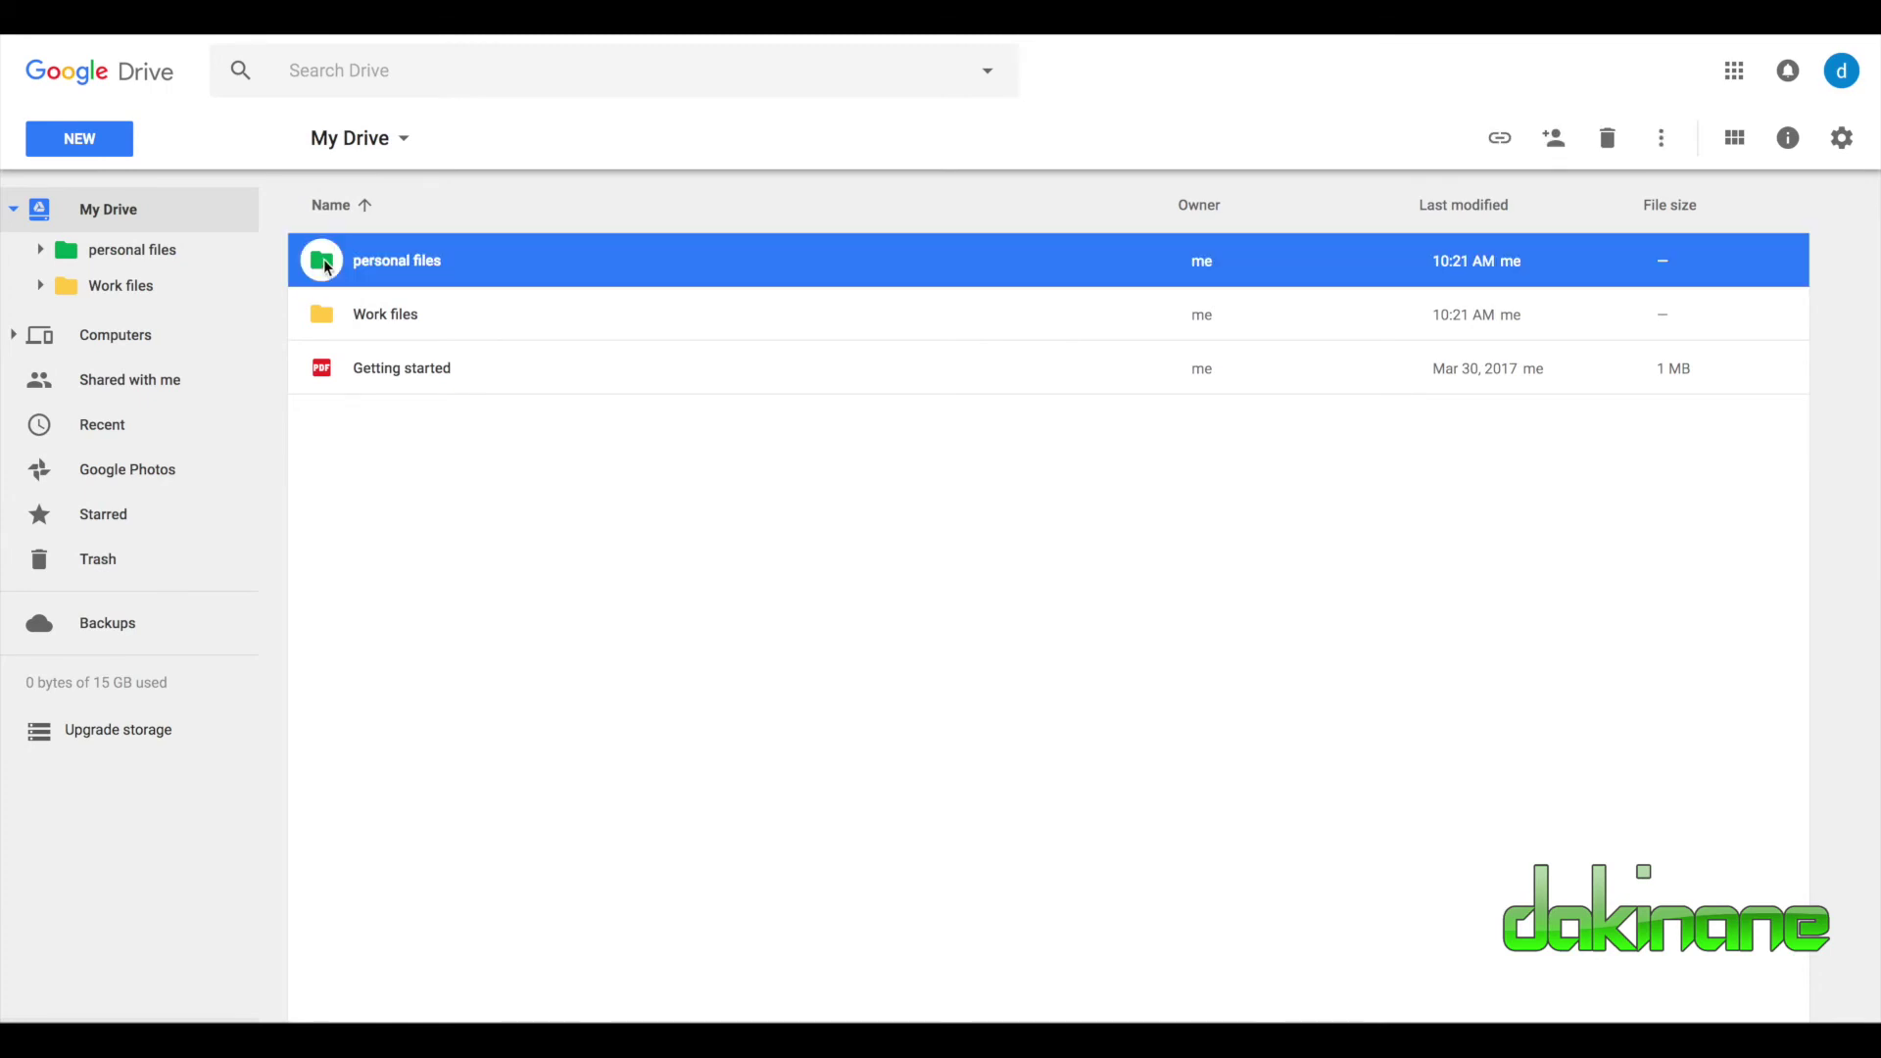
pyautogui.doubleClick(328, 267)
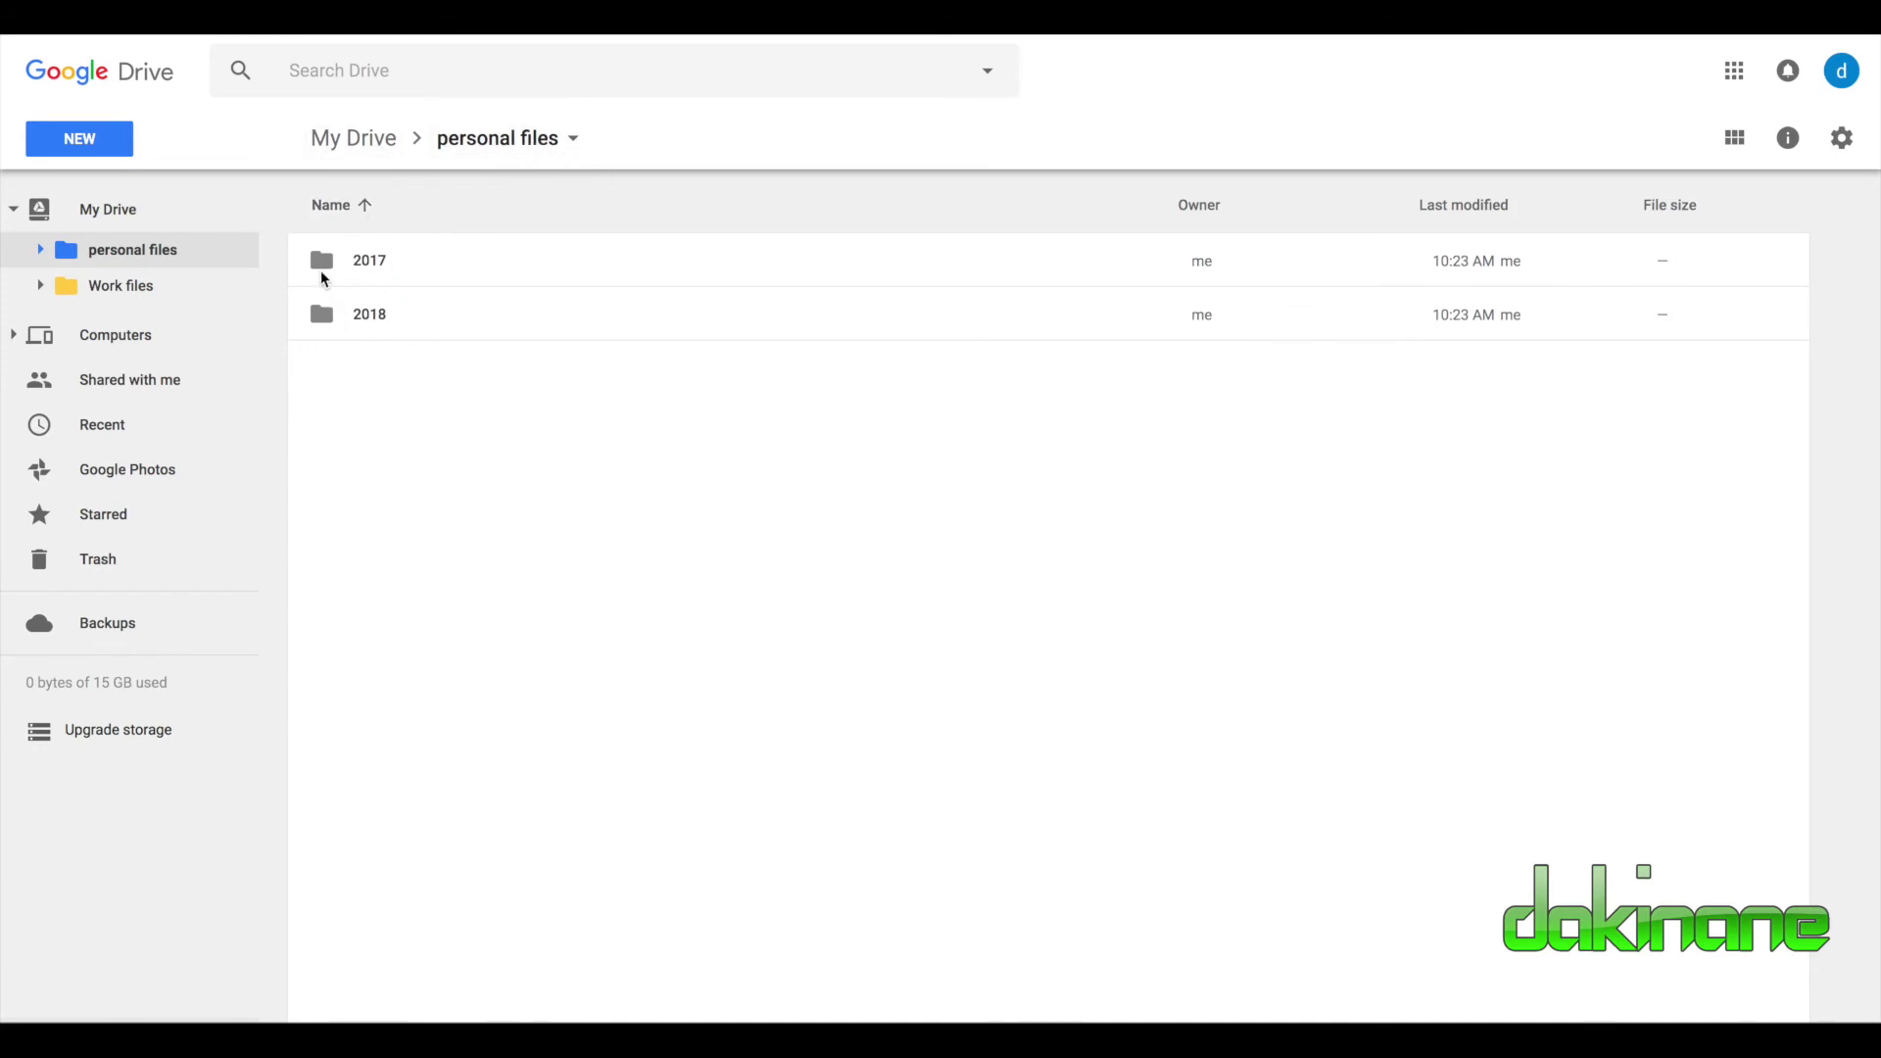
pyautogui.click(323, 320)
pyautogui.doubleClick(323, 320)
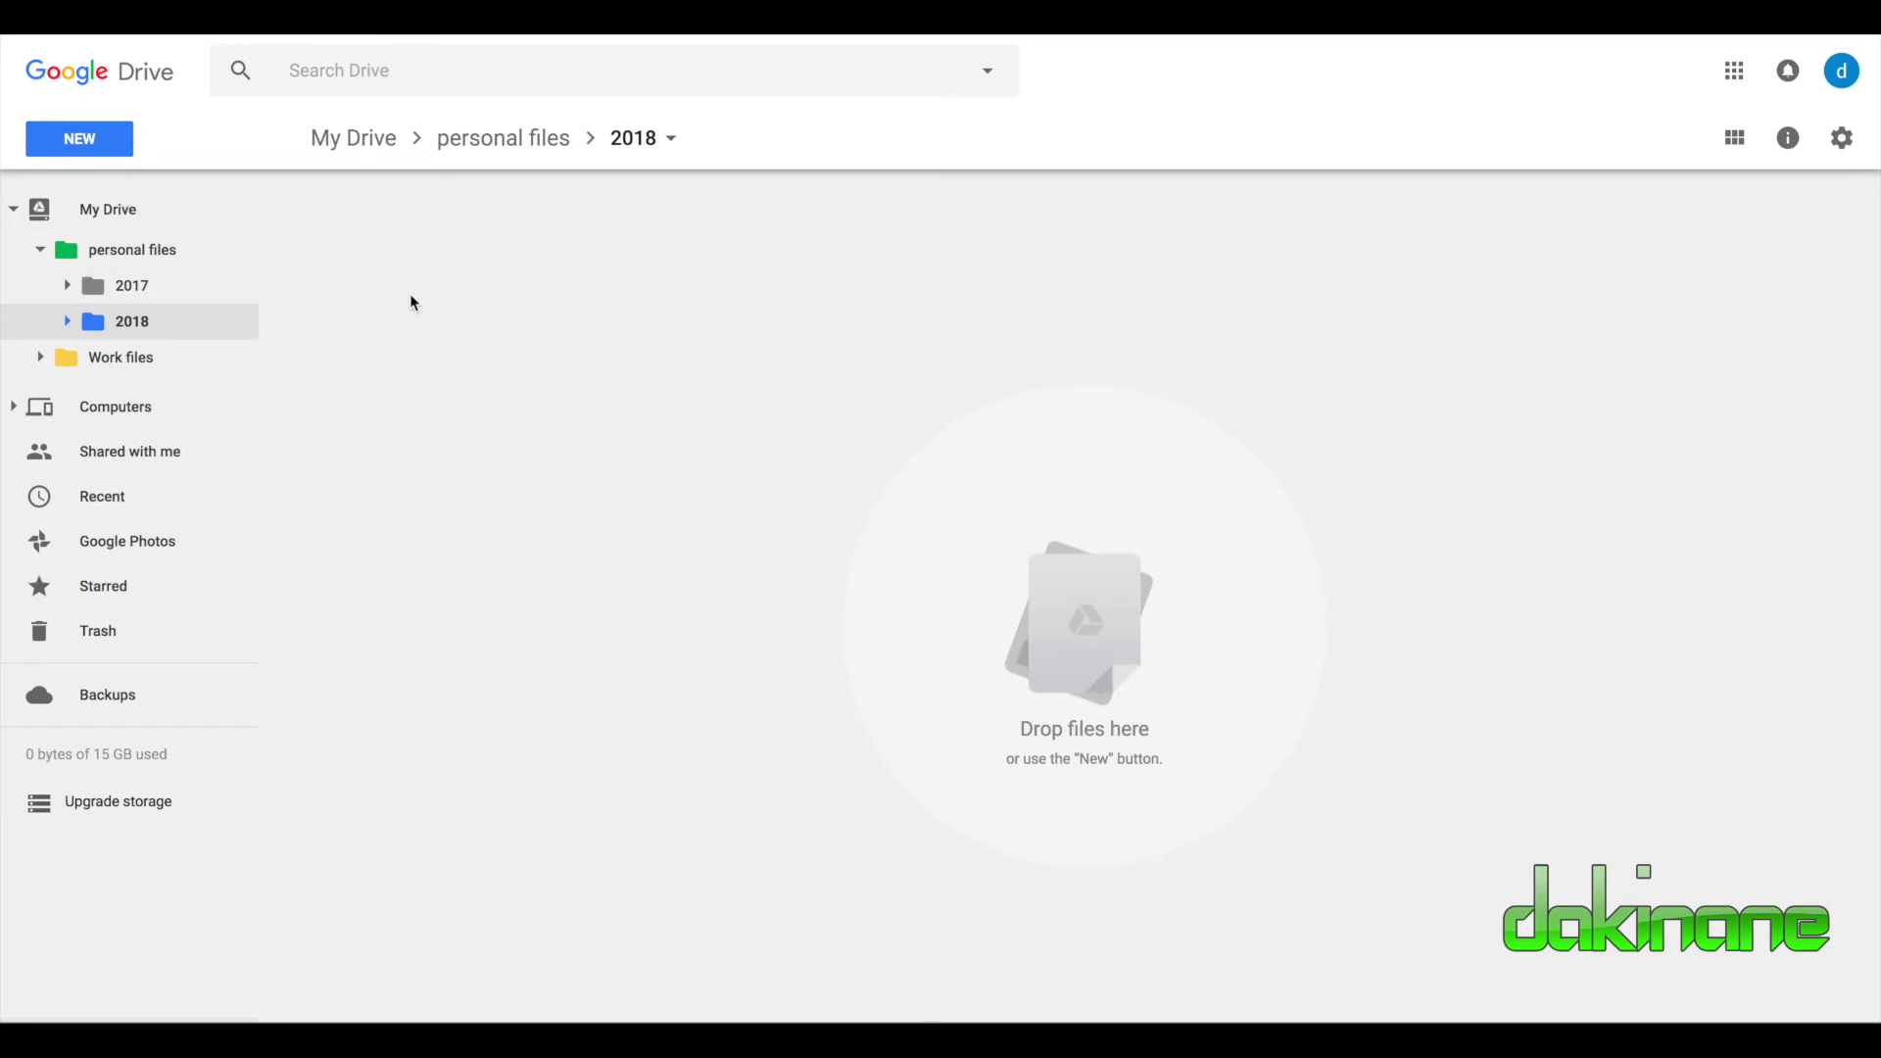
pyautogui.click(86, 142)
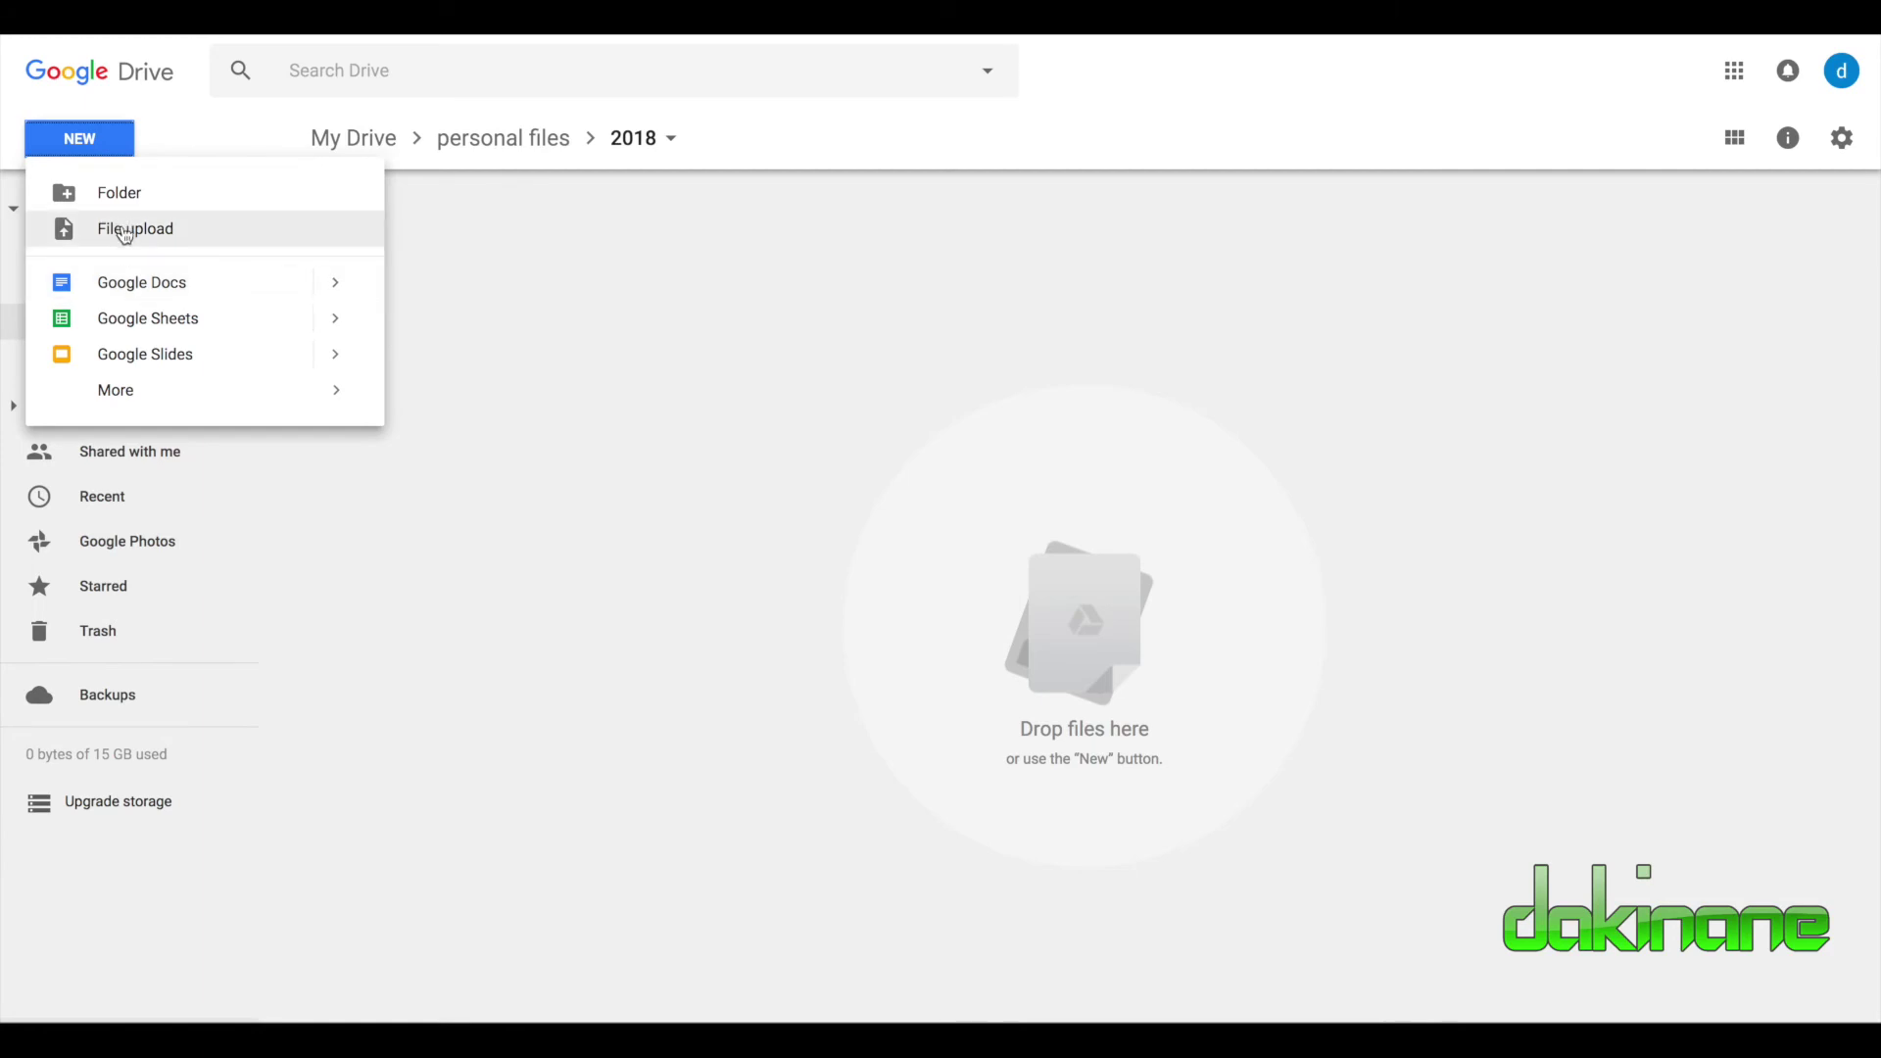
# Dismiss the New menu and close the gear options list without choosing anything
pyautogui.click(595, 395)
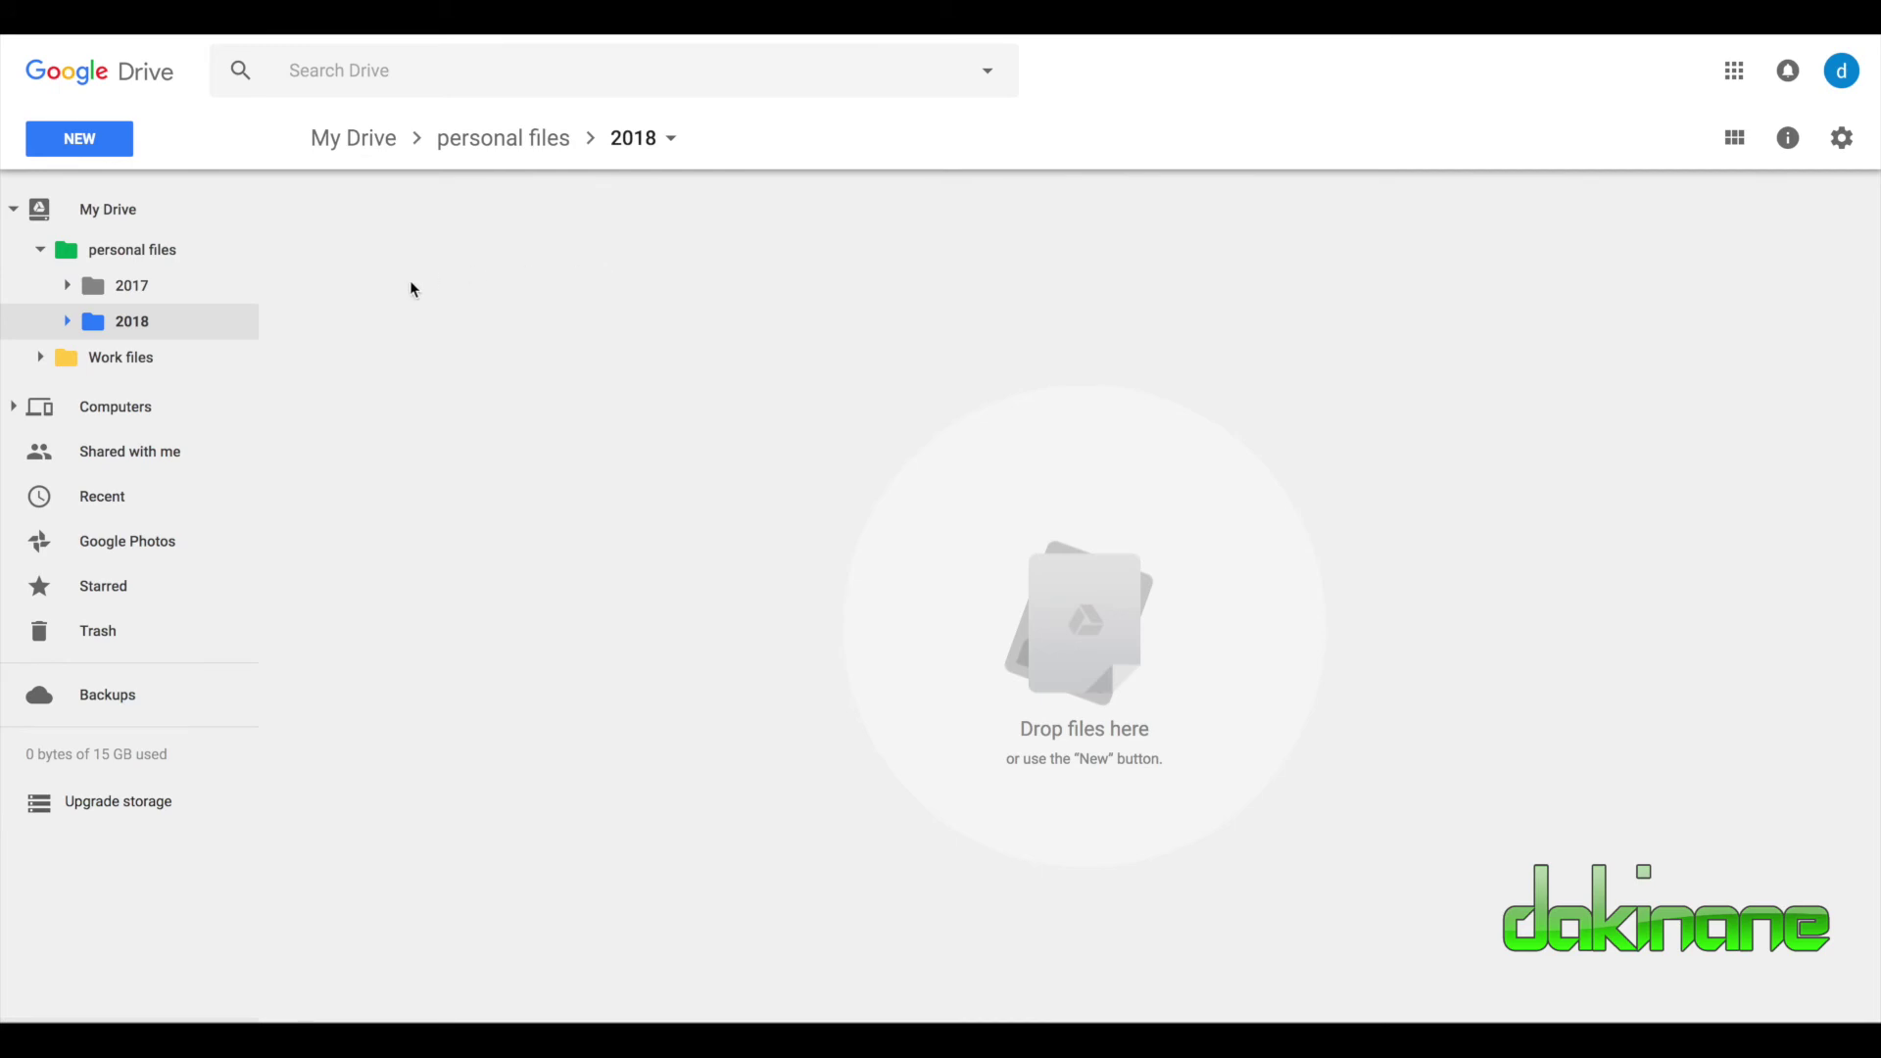
pyautogui.click(1842, 139)
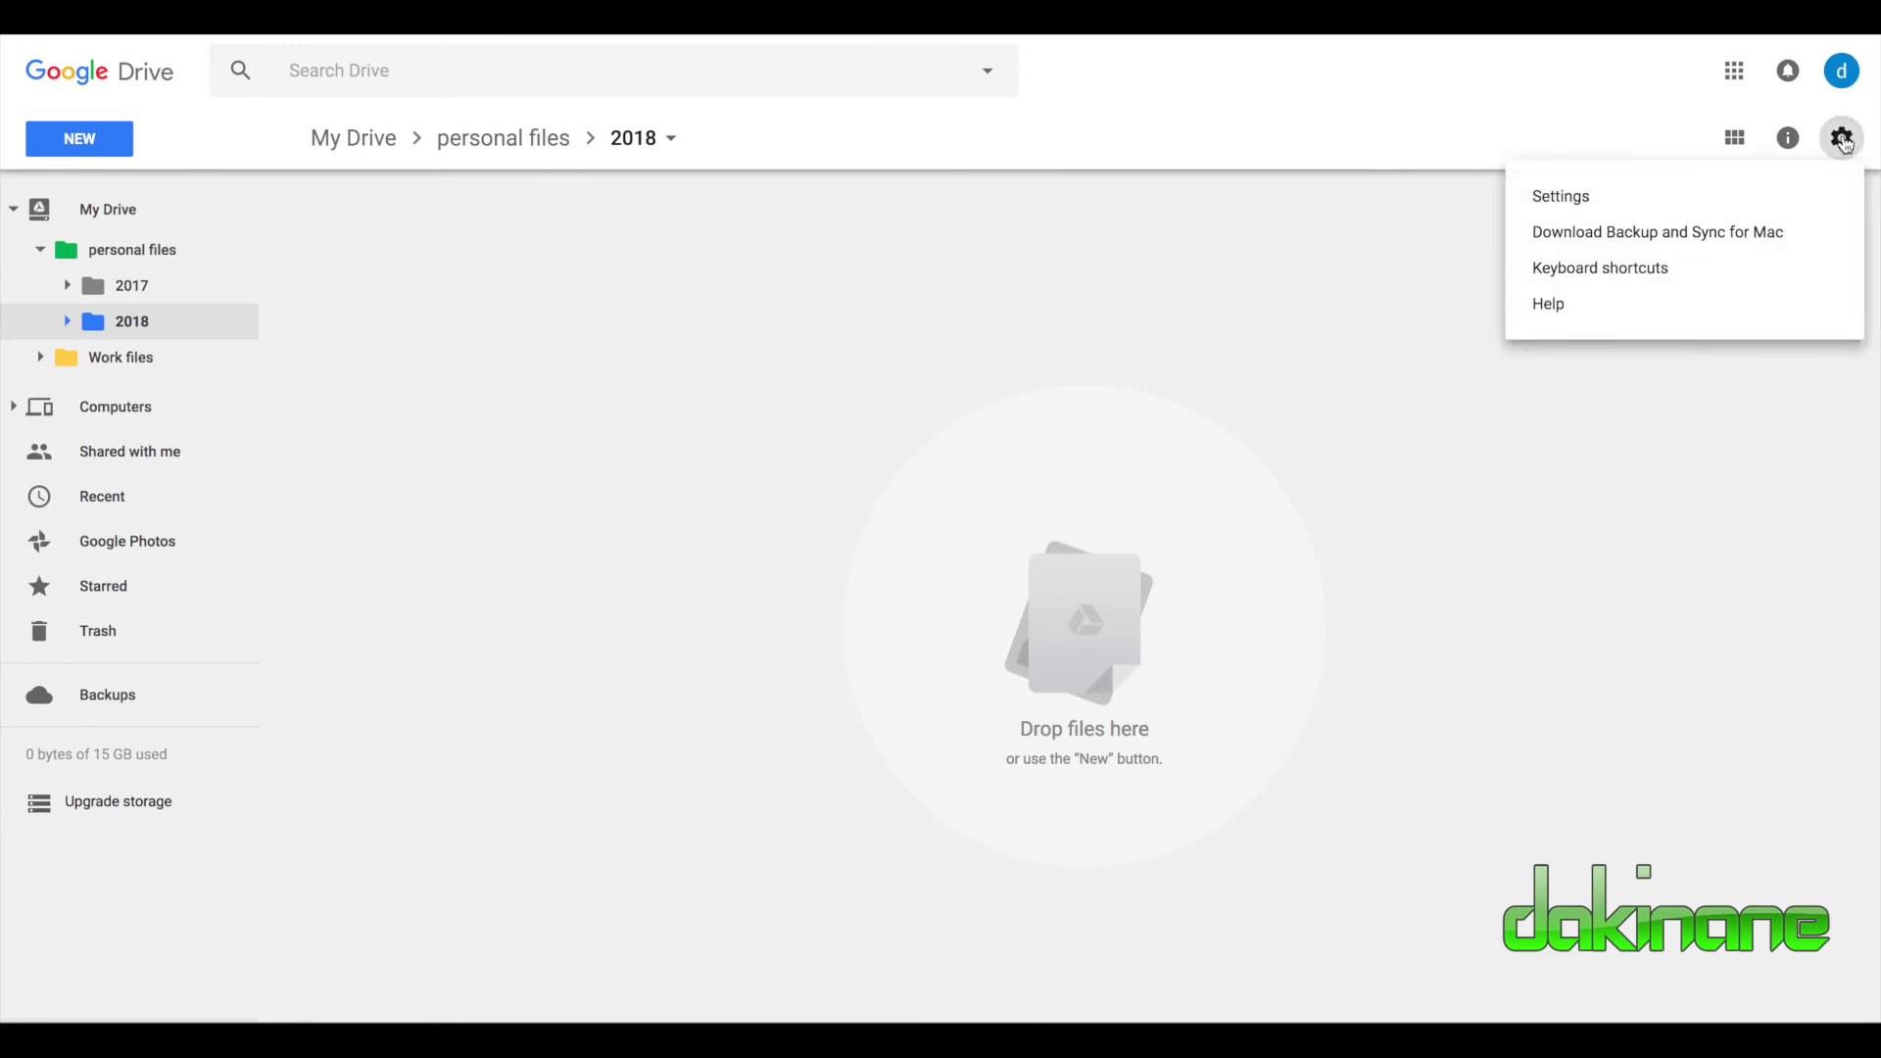
pyautogui.click(1257, 299)
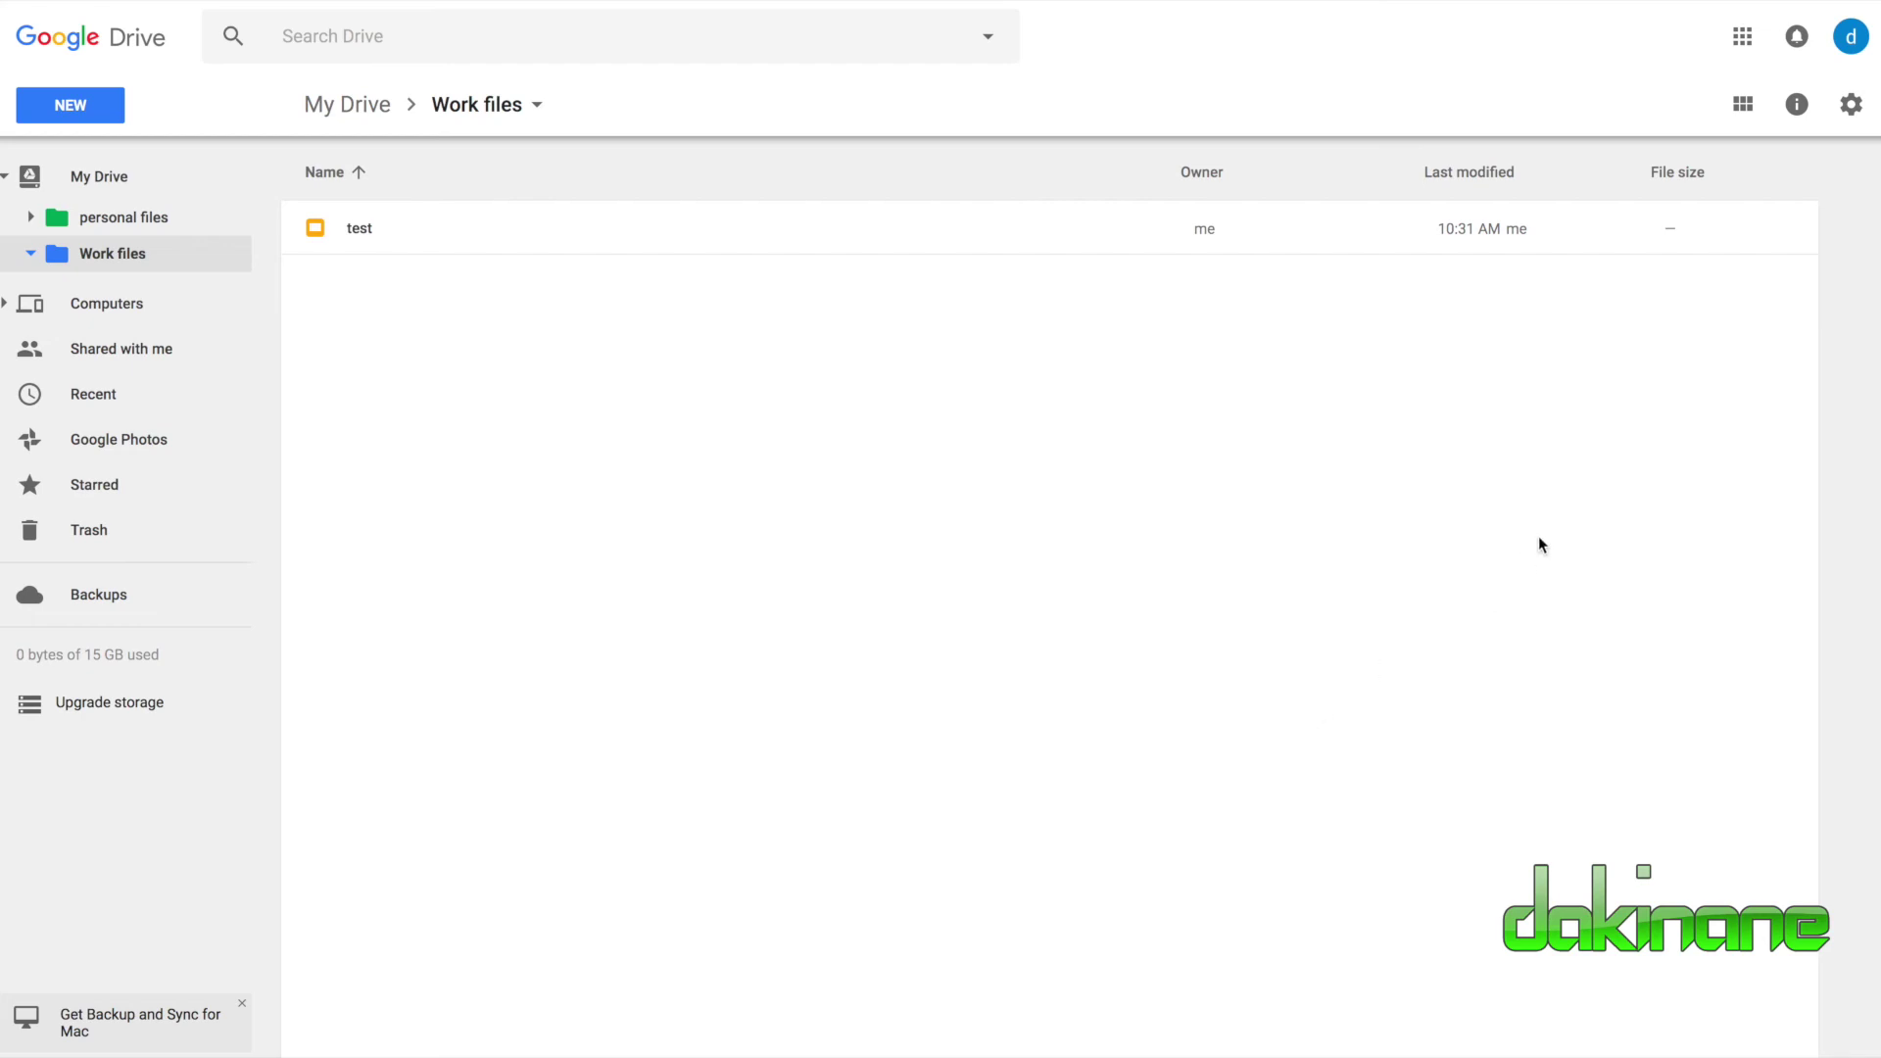
# Check Drive settings, leaving uploads unconverted, and close them unchanged
pyautogui.click(1850, 105)
pyautogui.click(1616, 178)
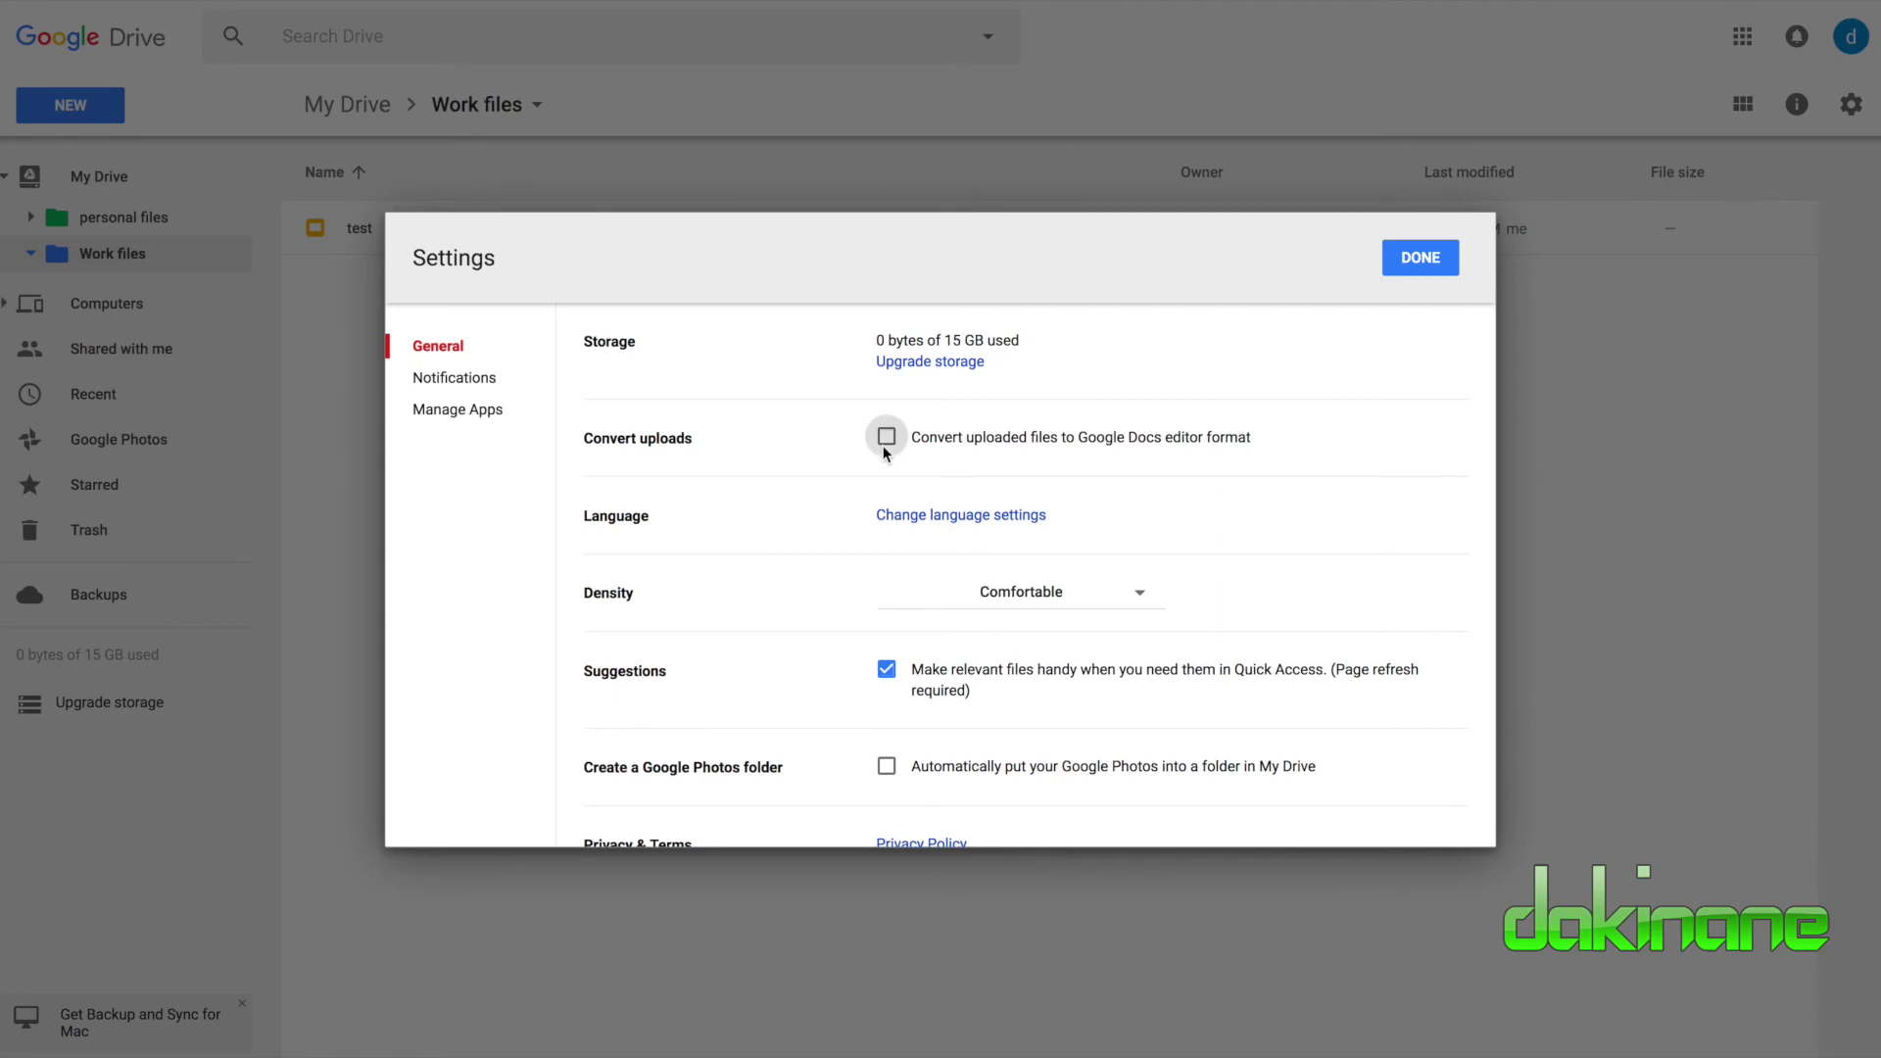
pyautogui.click(1422, 259)
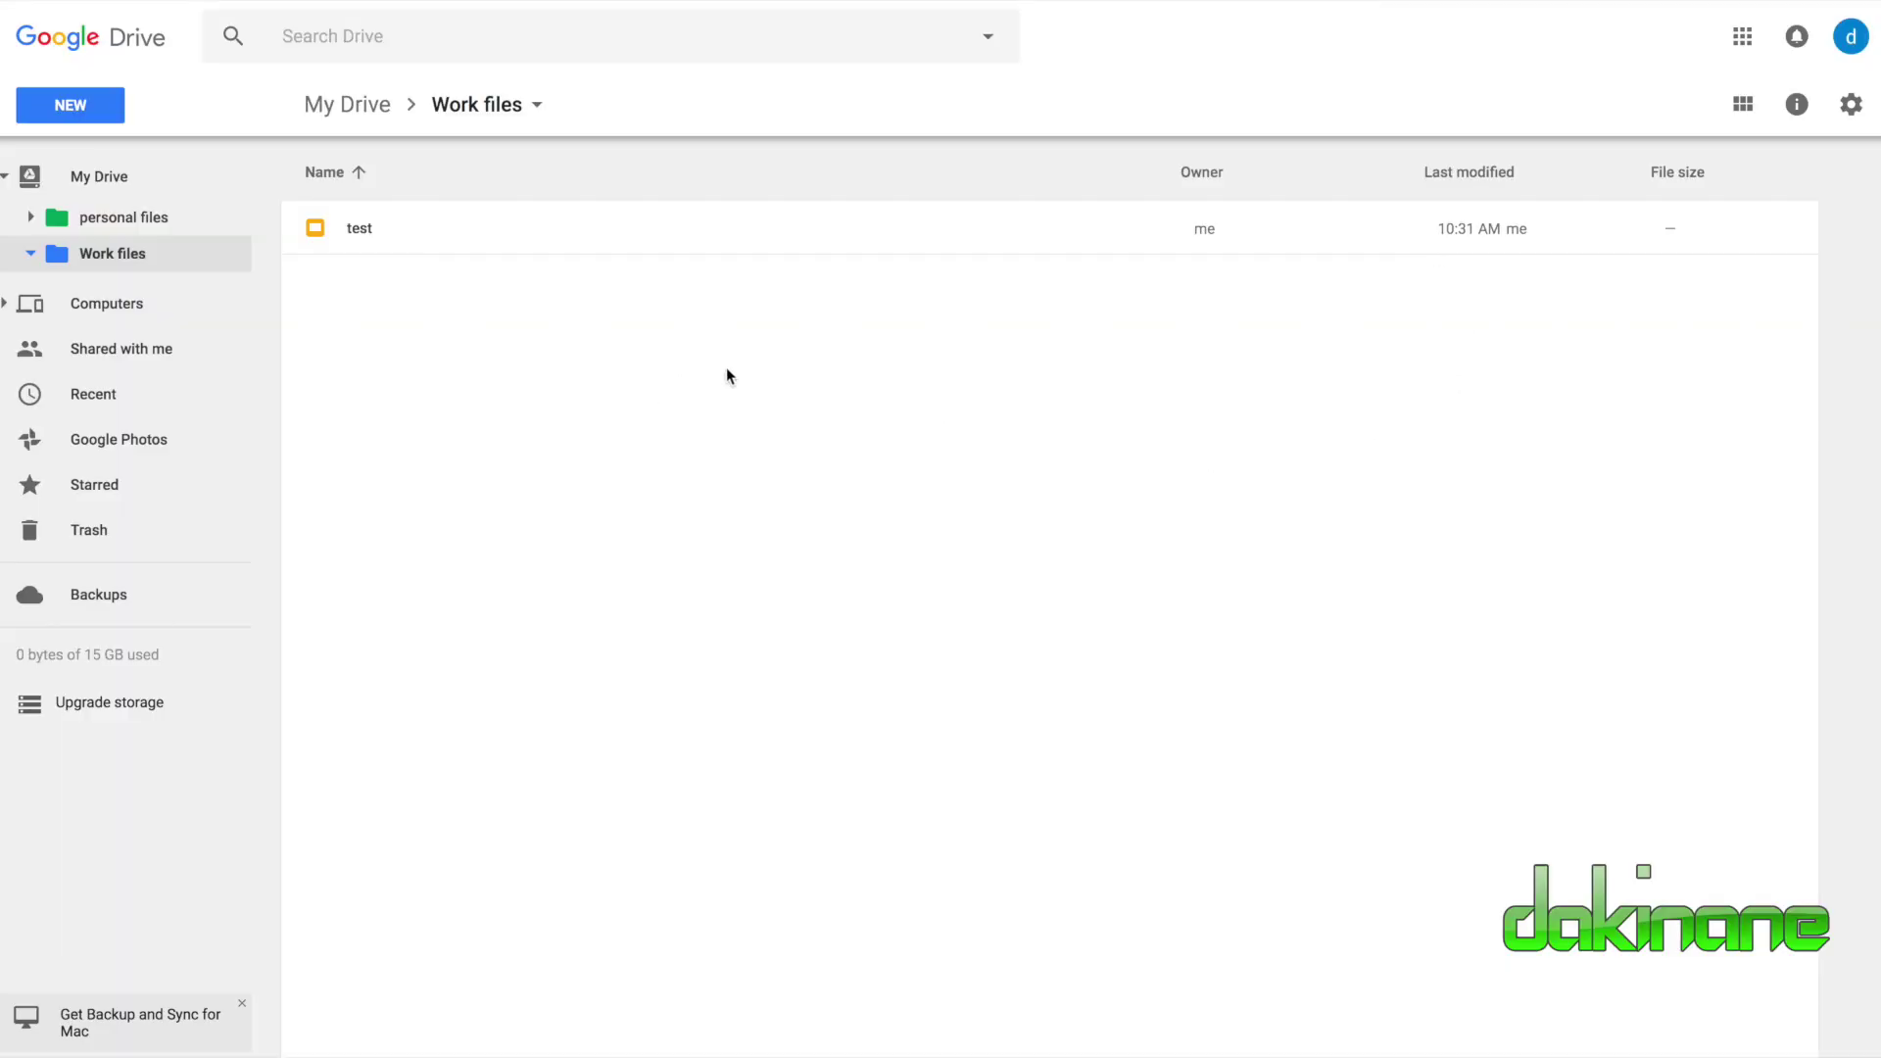
# Upload test.docx from the Desktop into Work files as a Word file
pyautogui.click(73, 106)
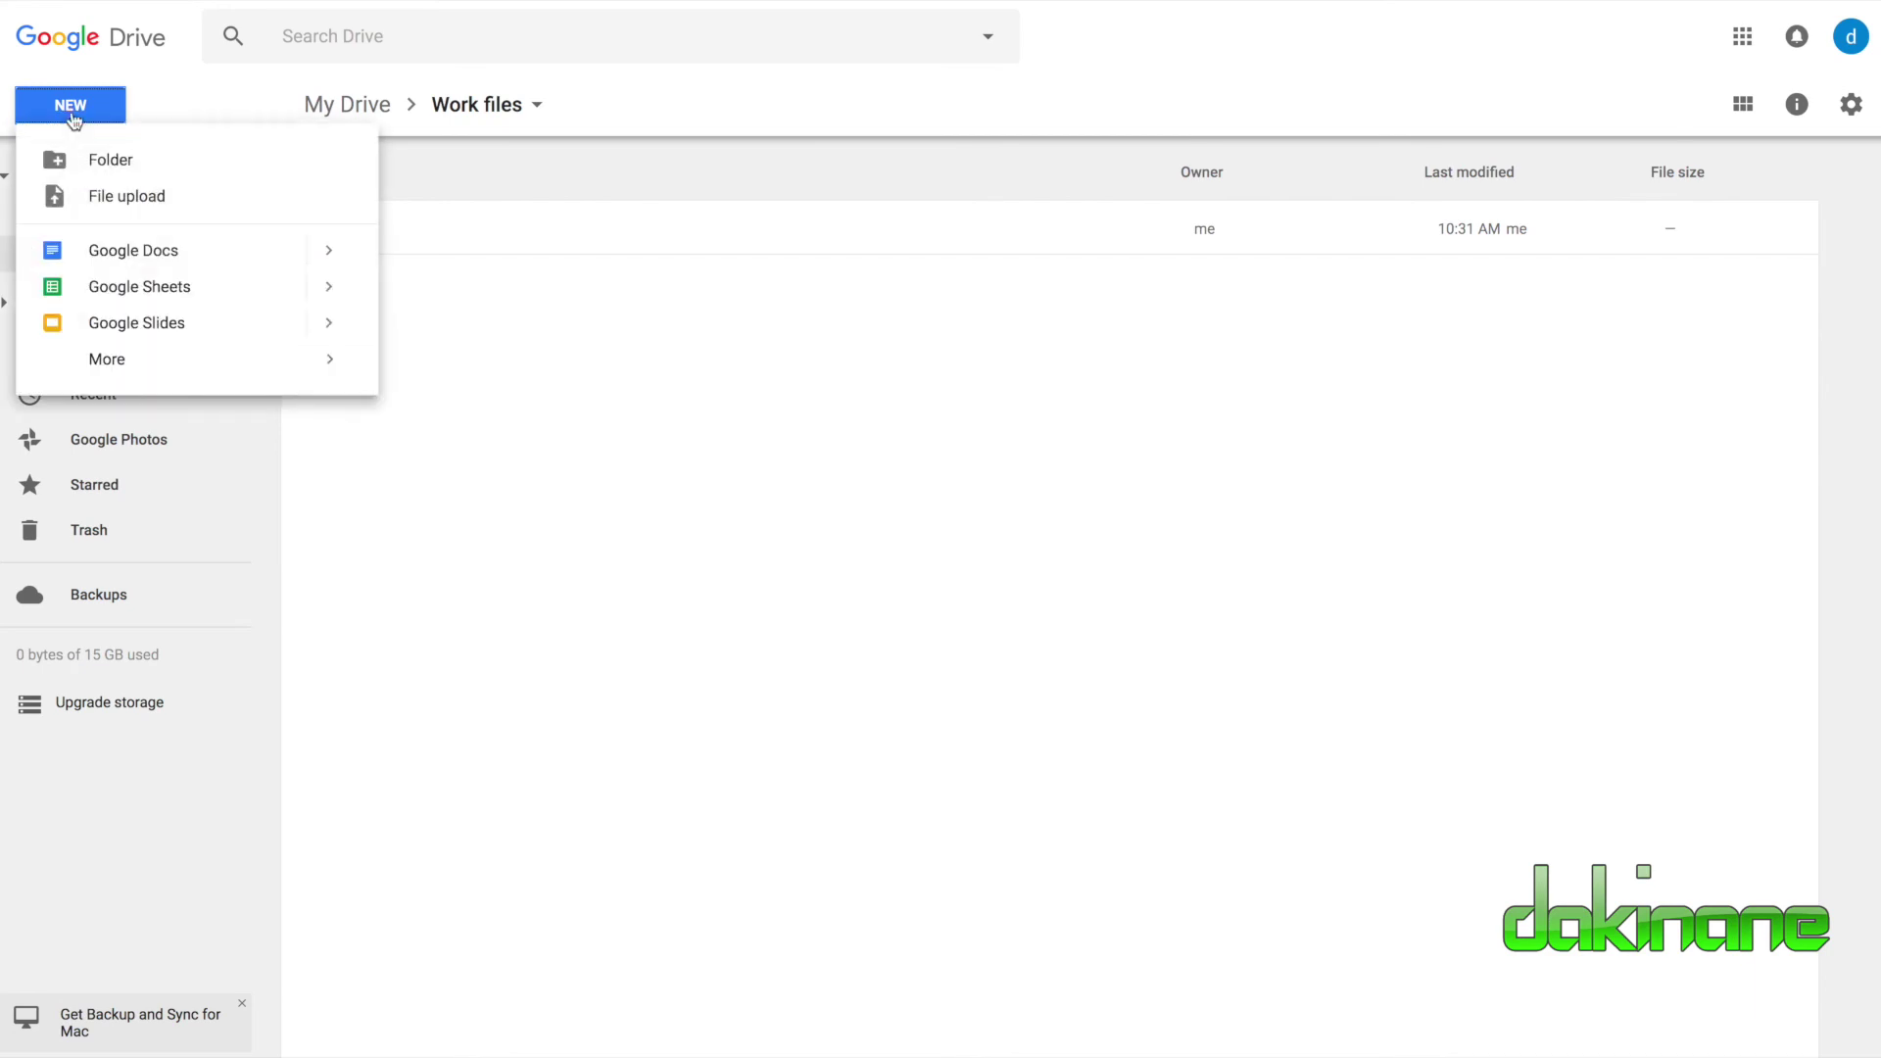
pyautogui.click(103, 201)
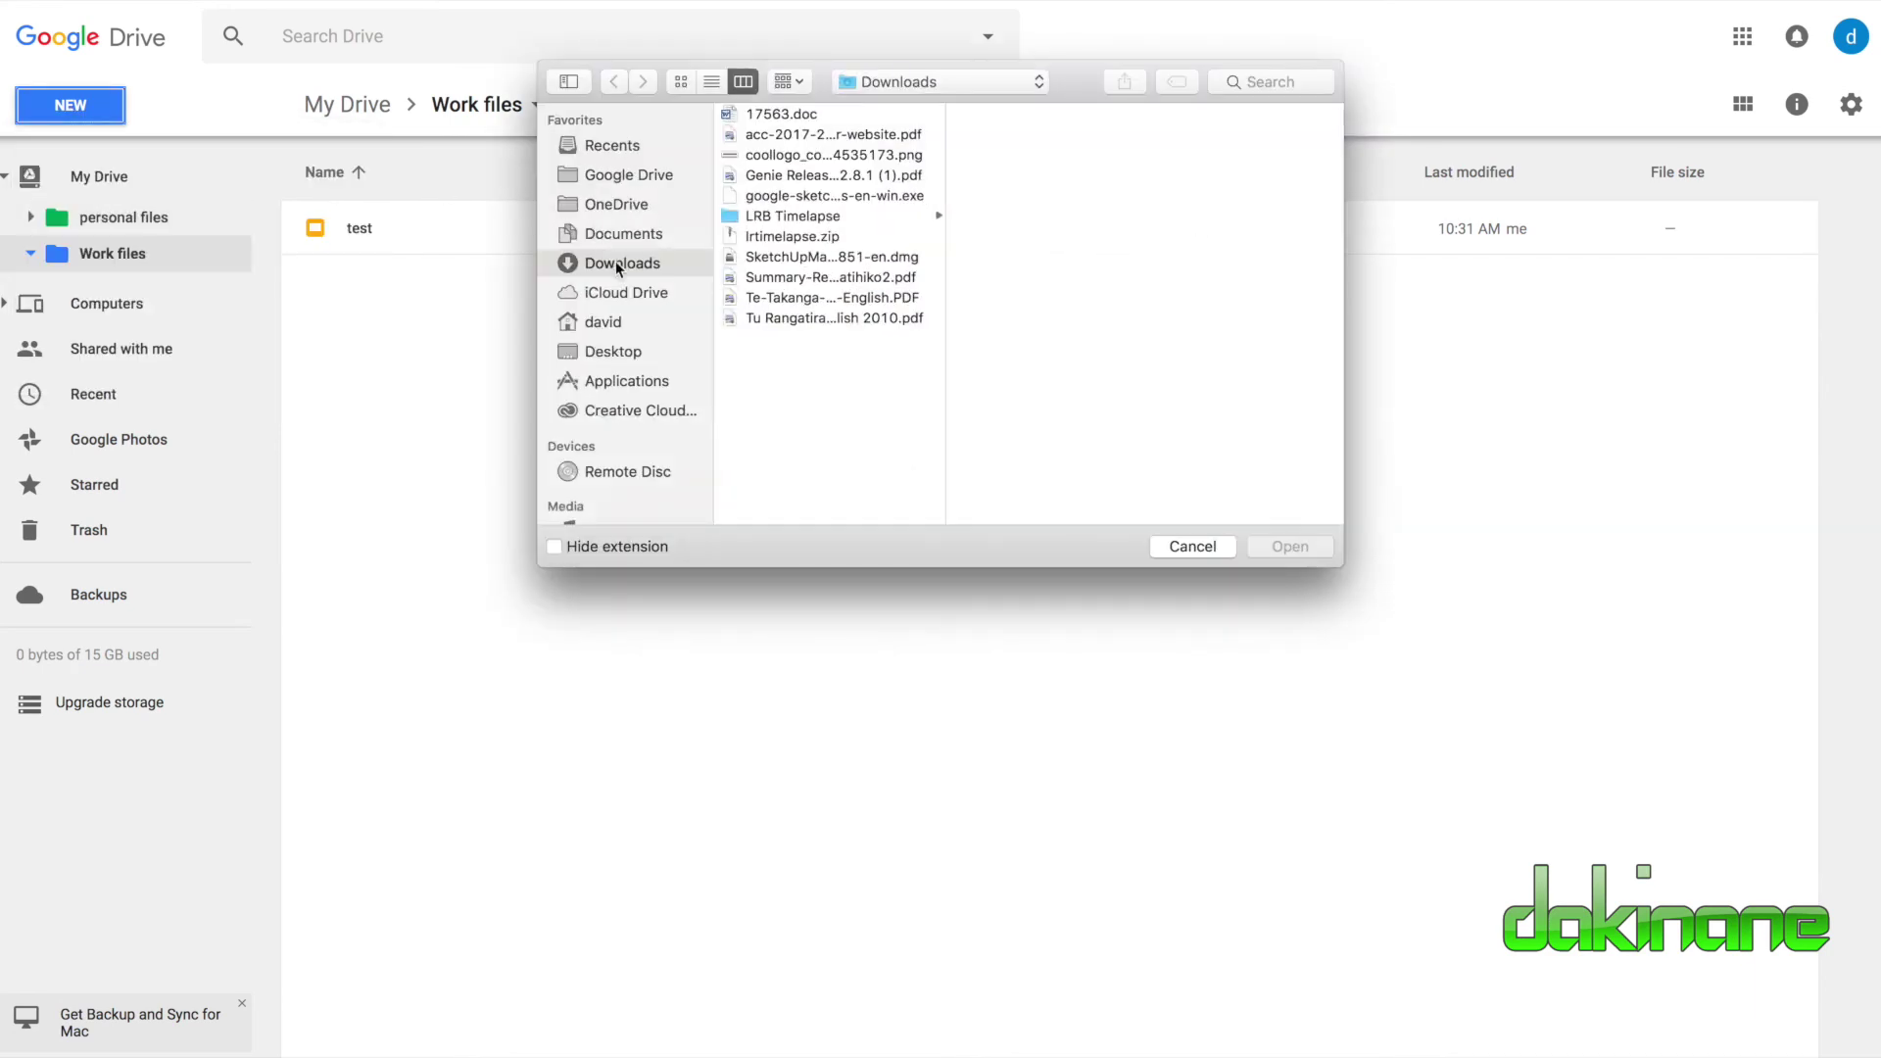
pyautogui.click(615, 351)
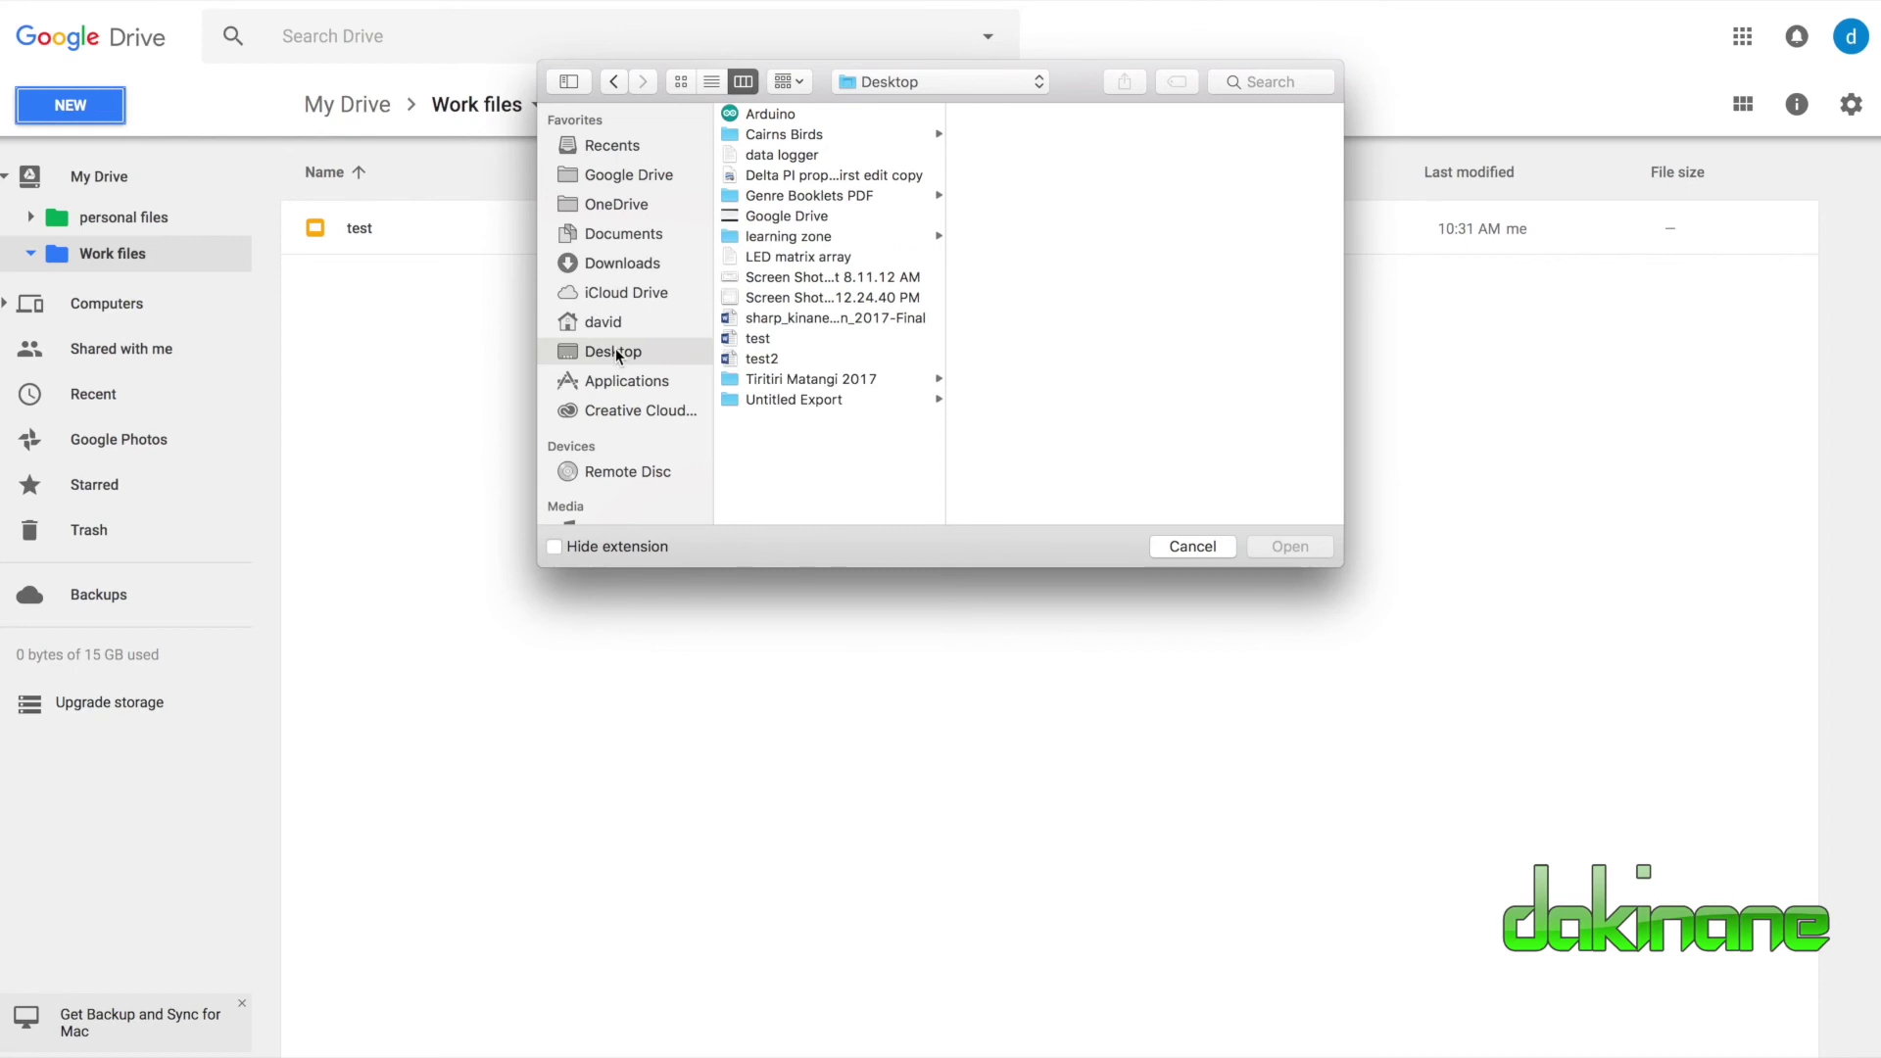
pyautogui.click(760, 343)
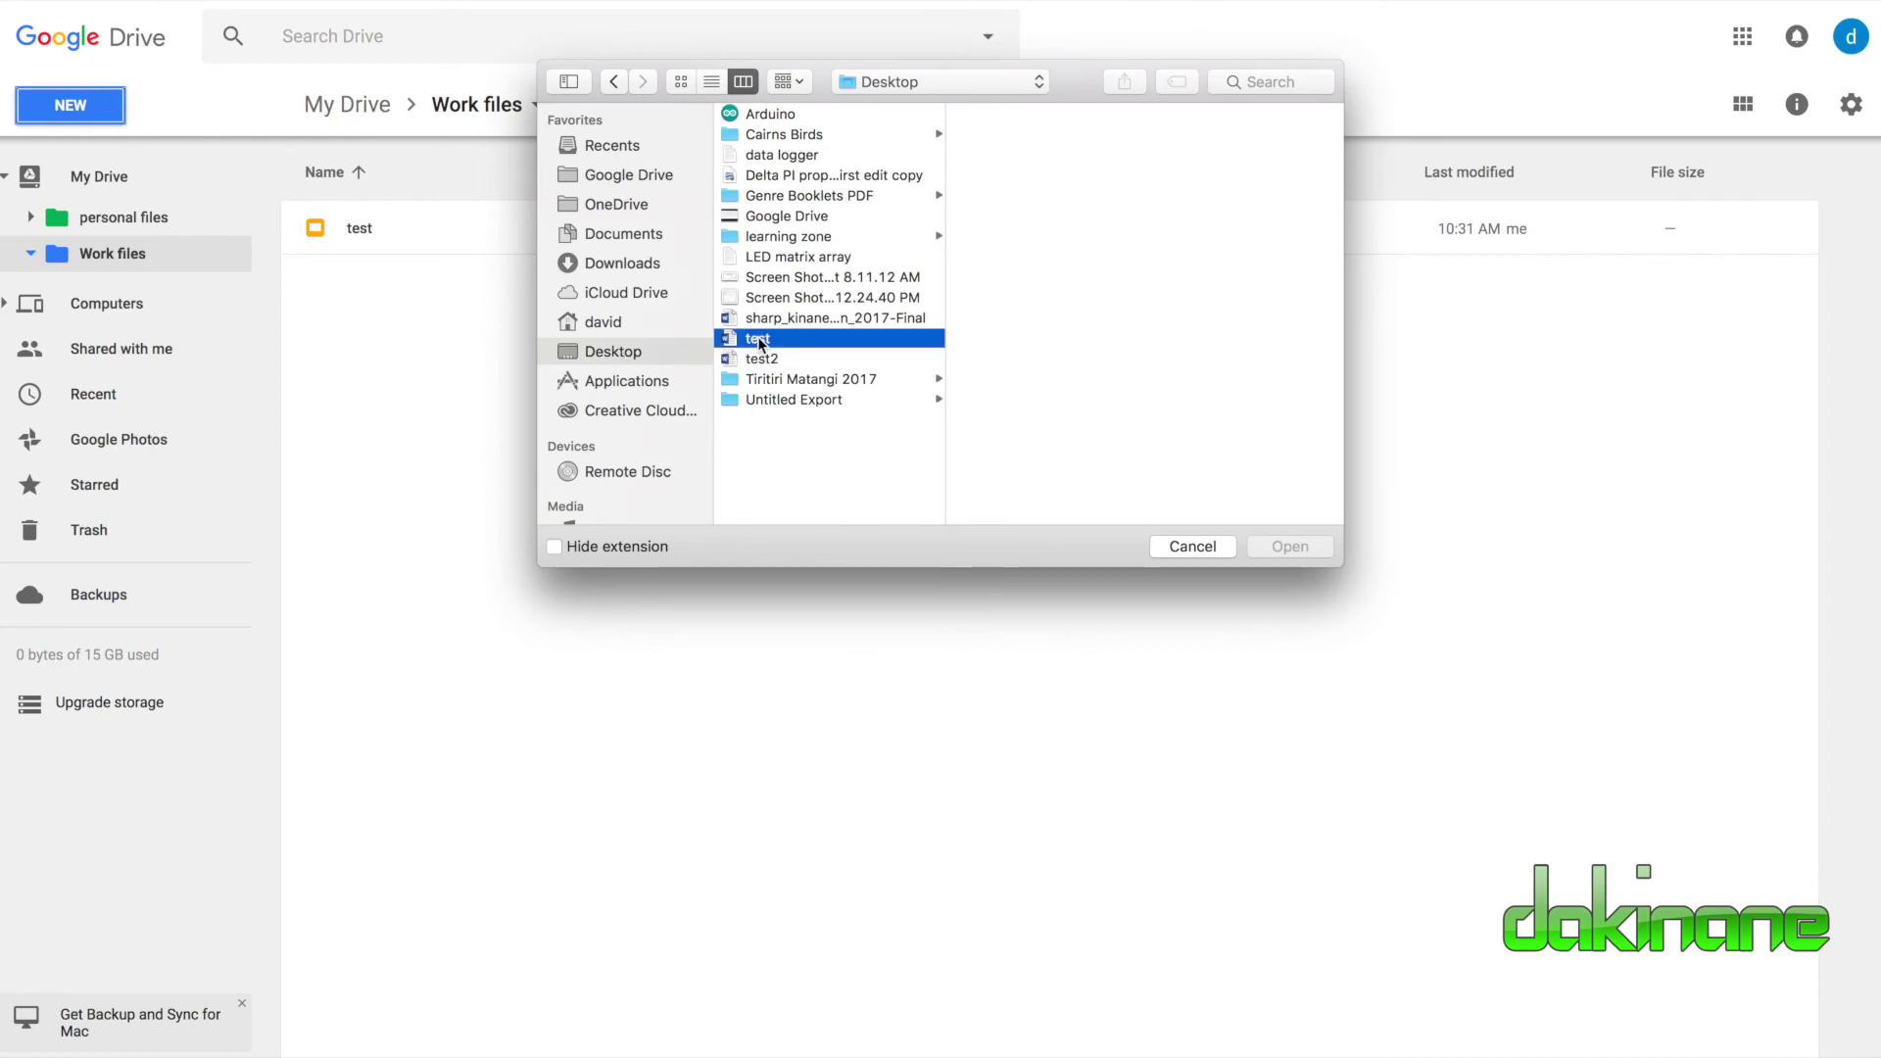
pyautogui.click(1289, 545)
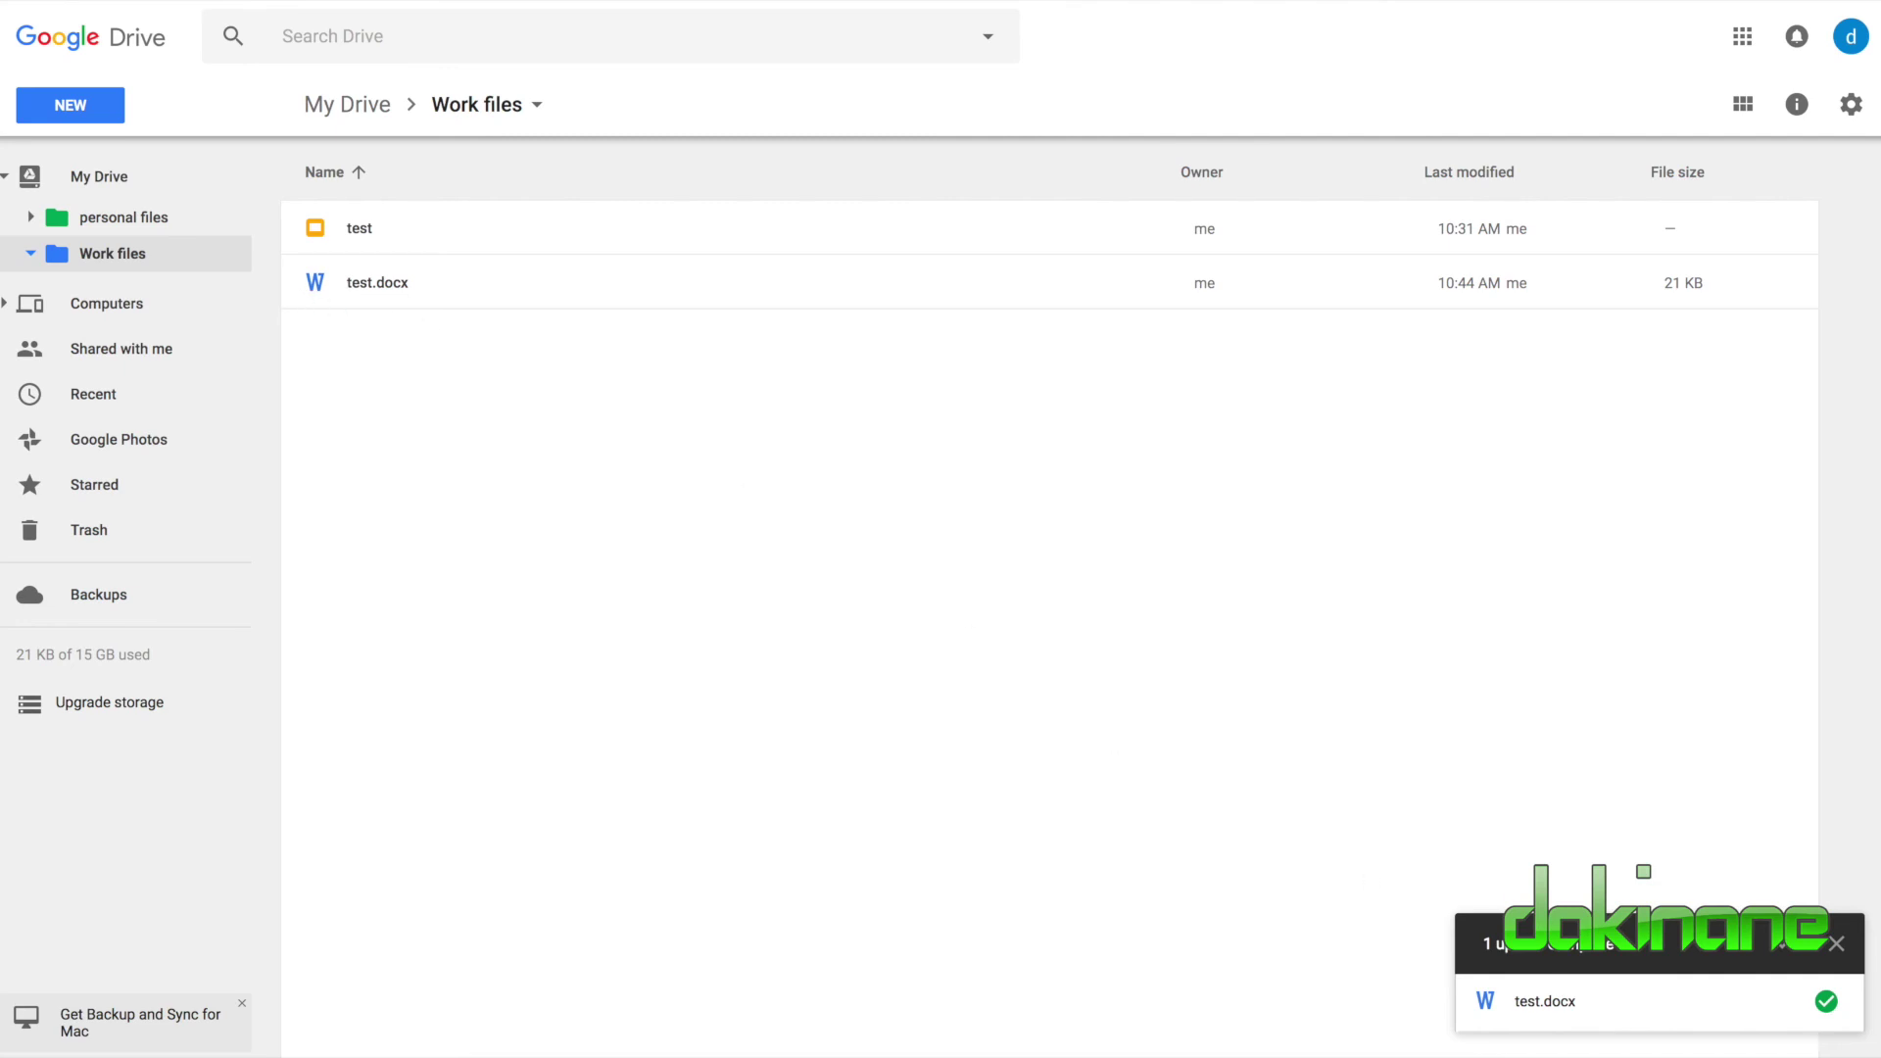
pyautogui.click(1836, 946)
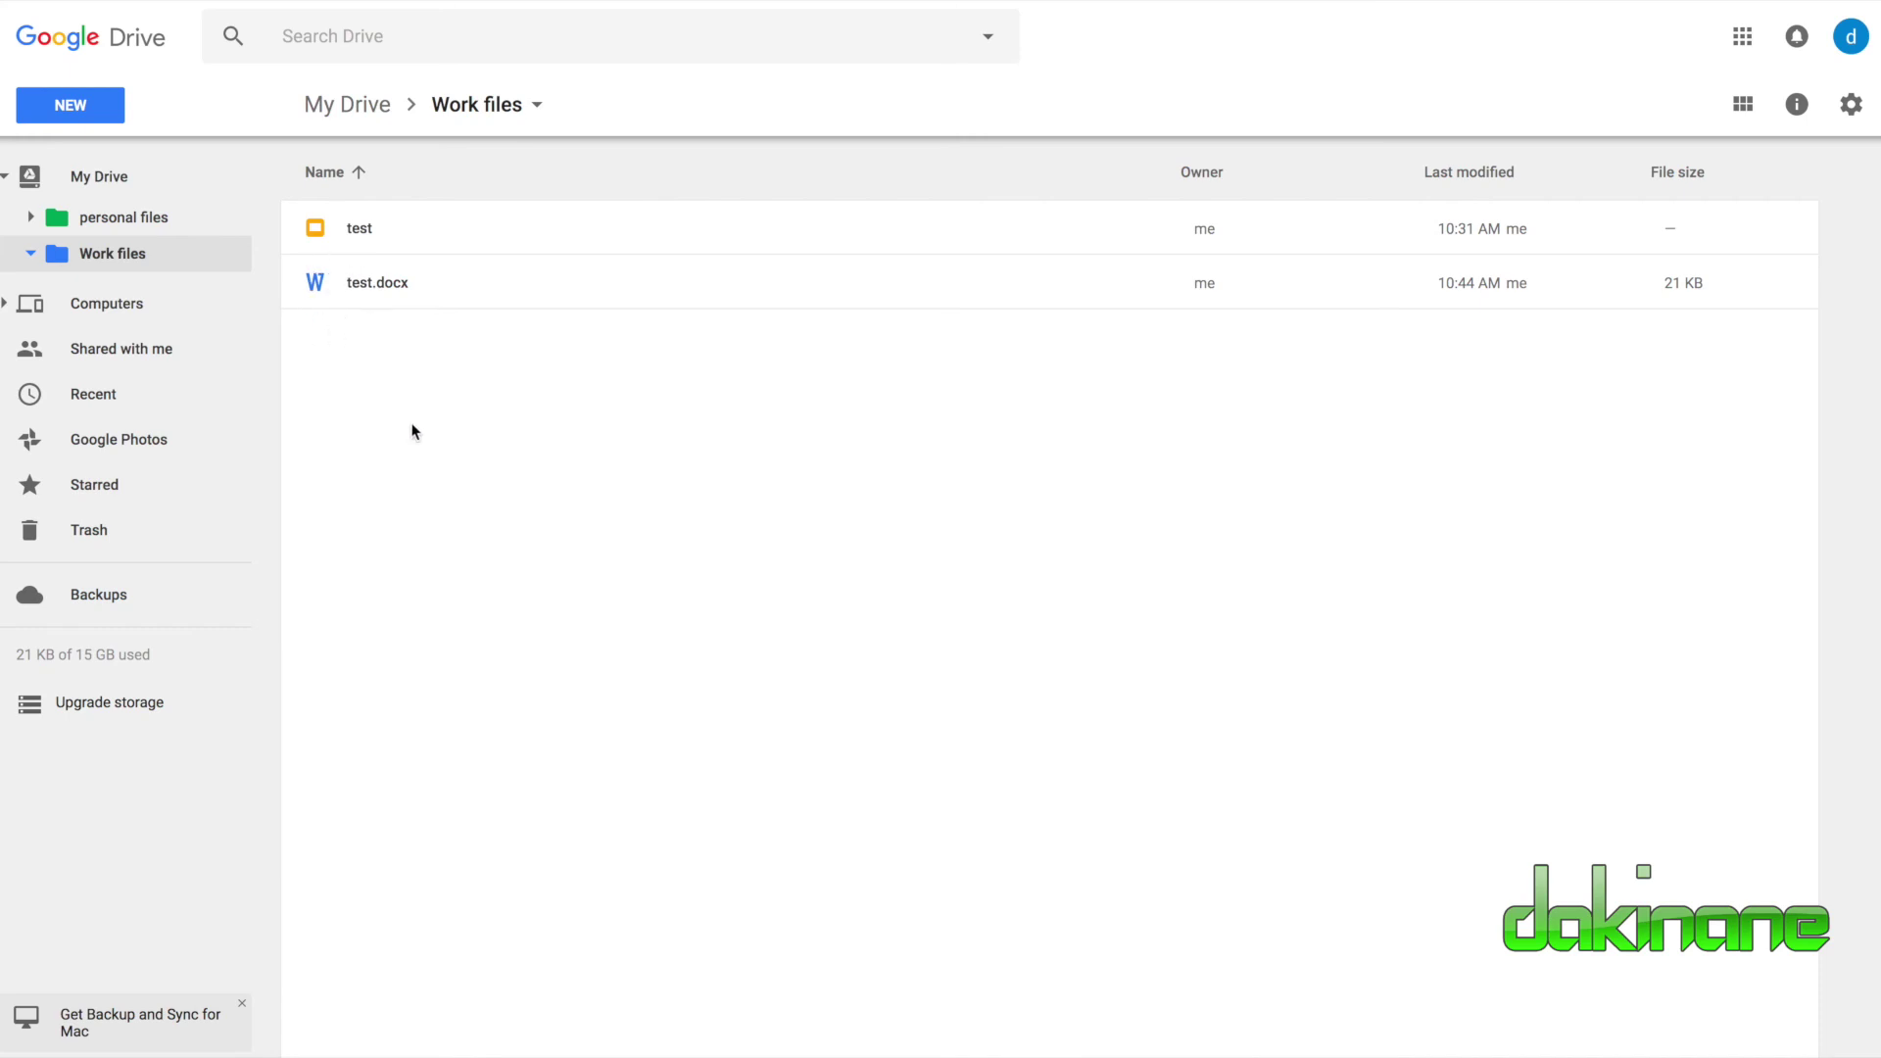
# Enable converting uploaded files to Google Docs editor format in Drive settings
pyautogui.click(1851, 105)
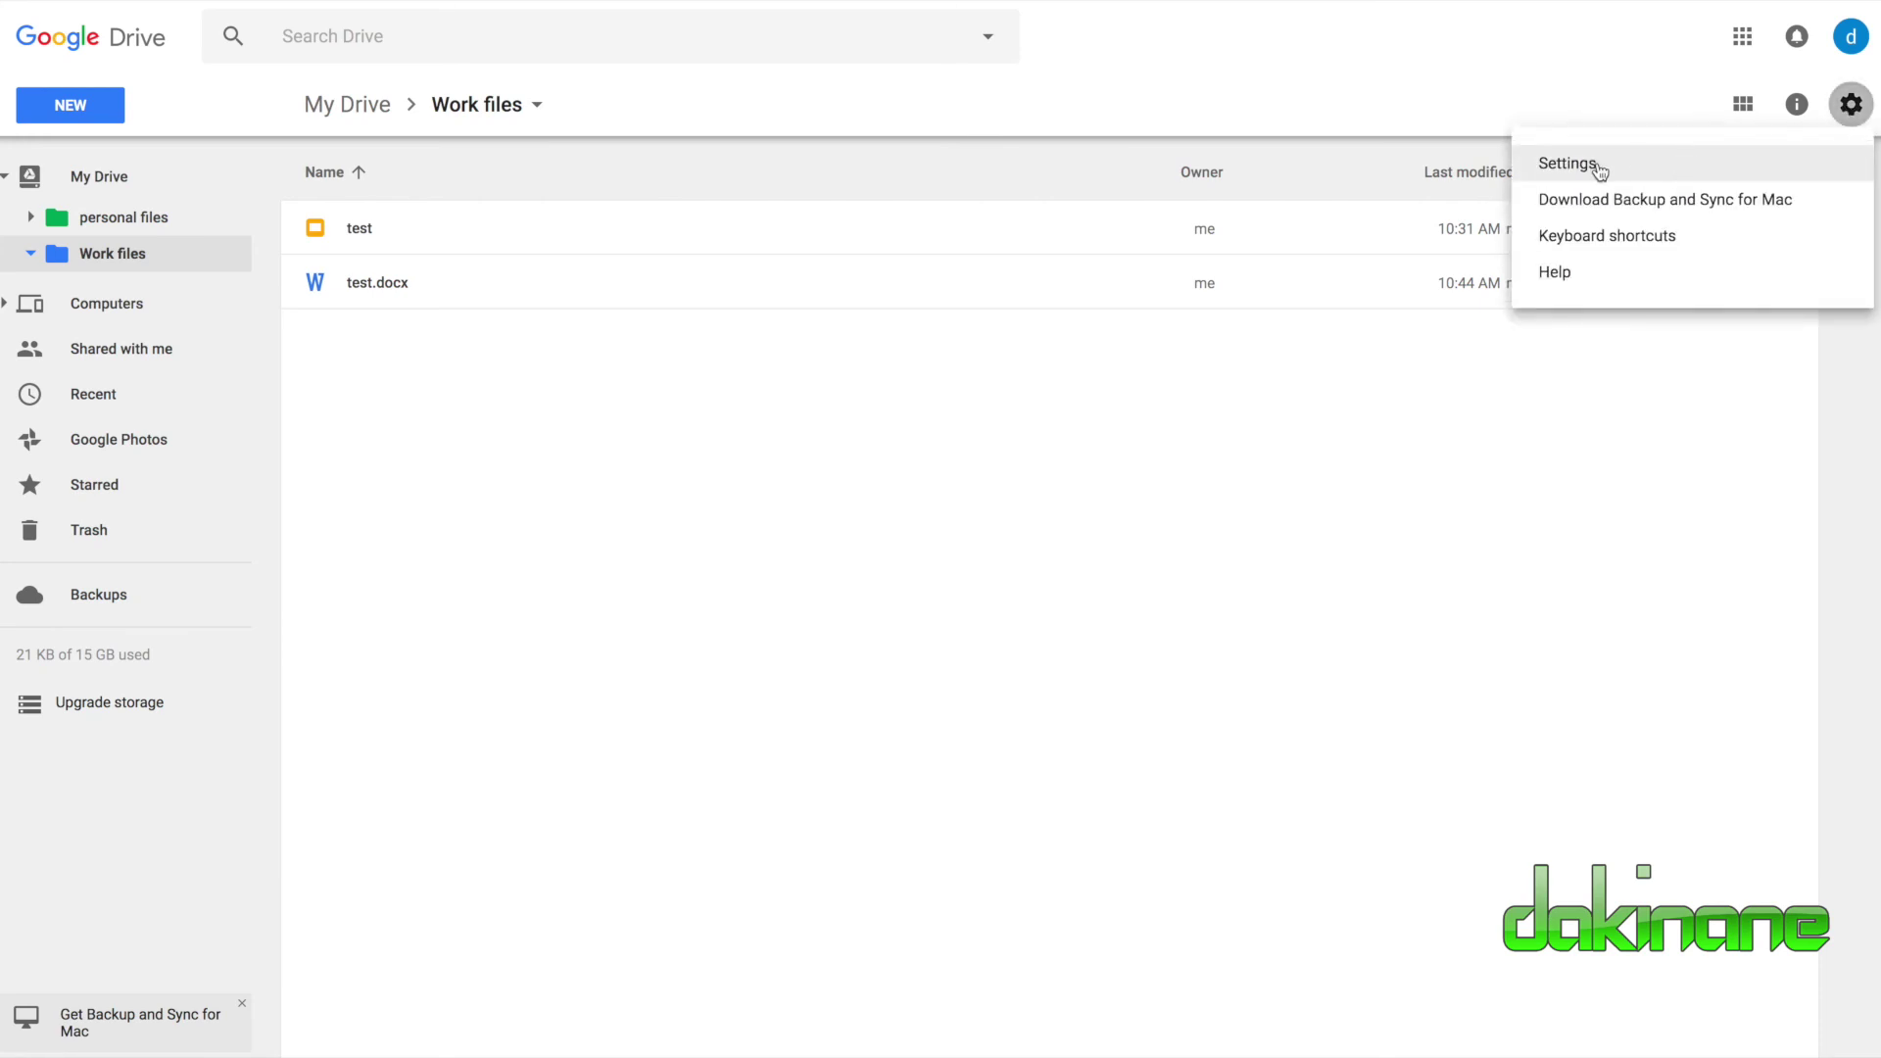
pyautogui.click(1567, 163)
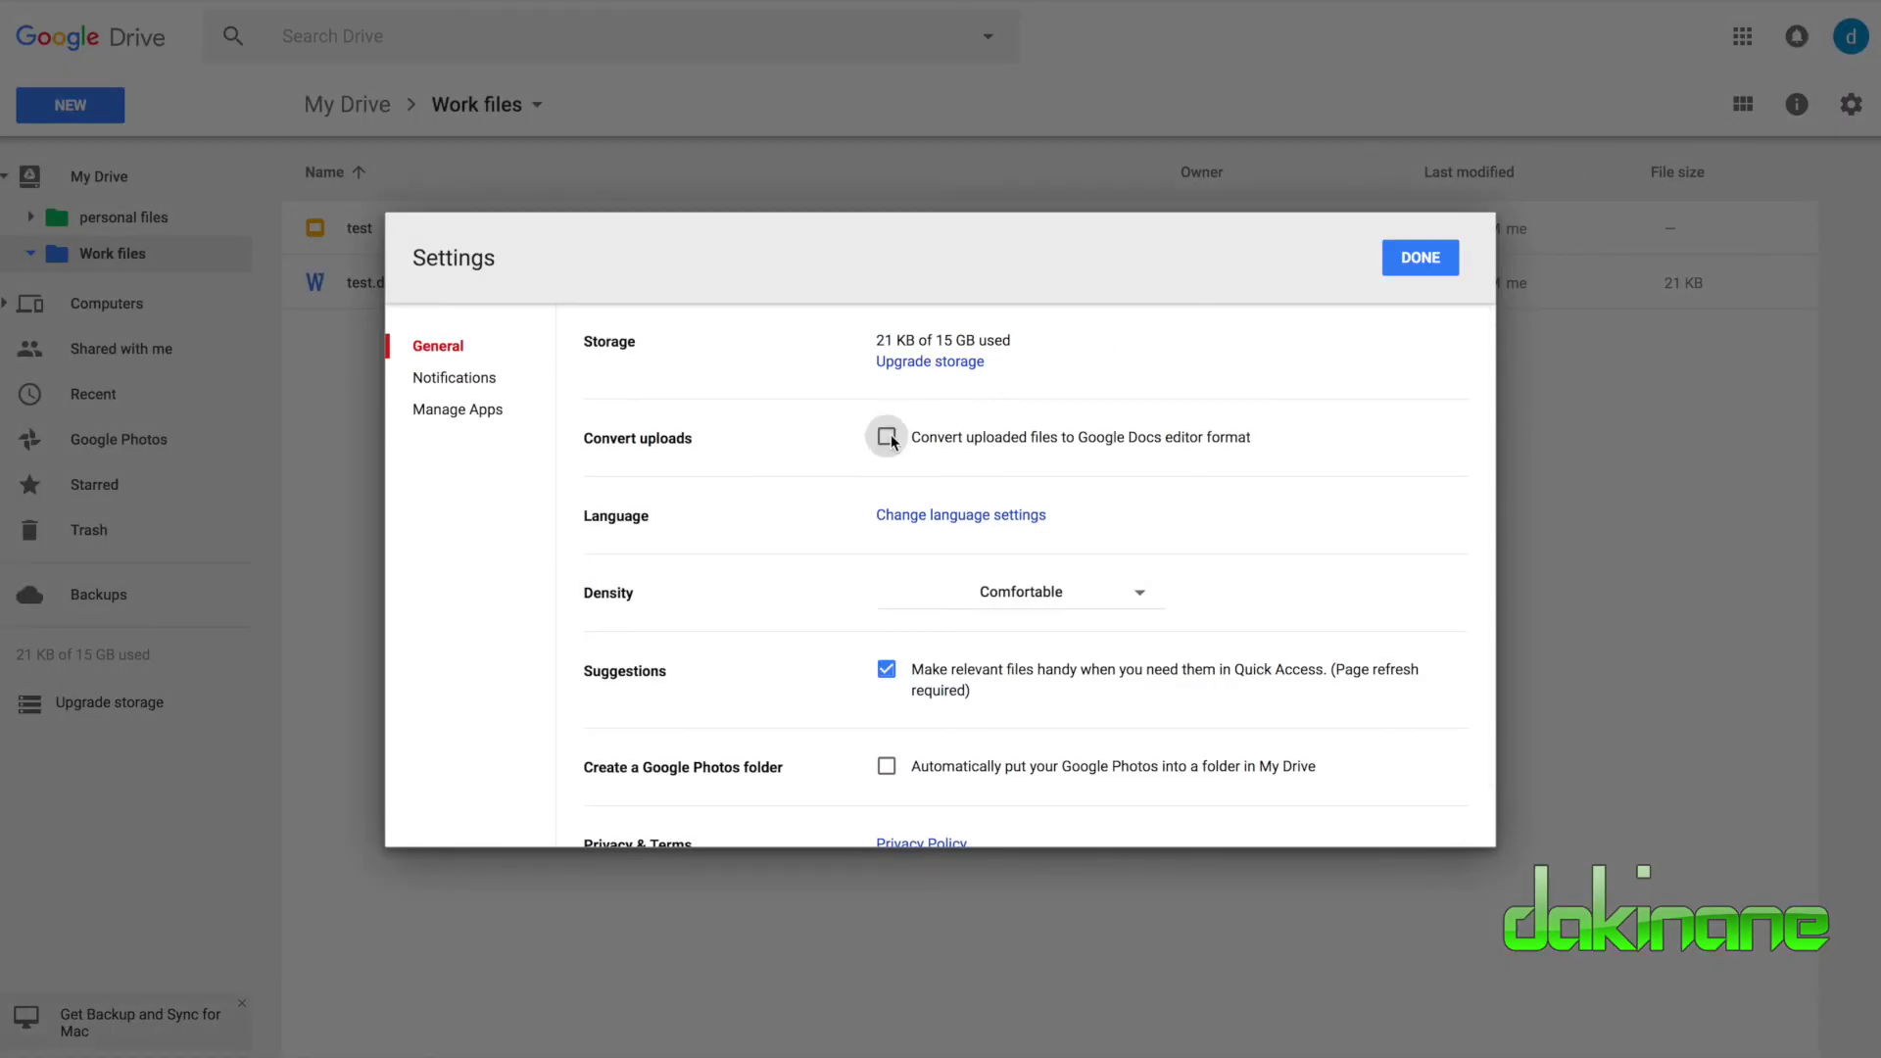
pyautogui.click(887, 437)
pyautogui.click(1415, 259)
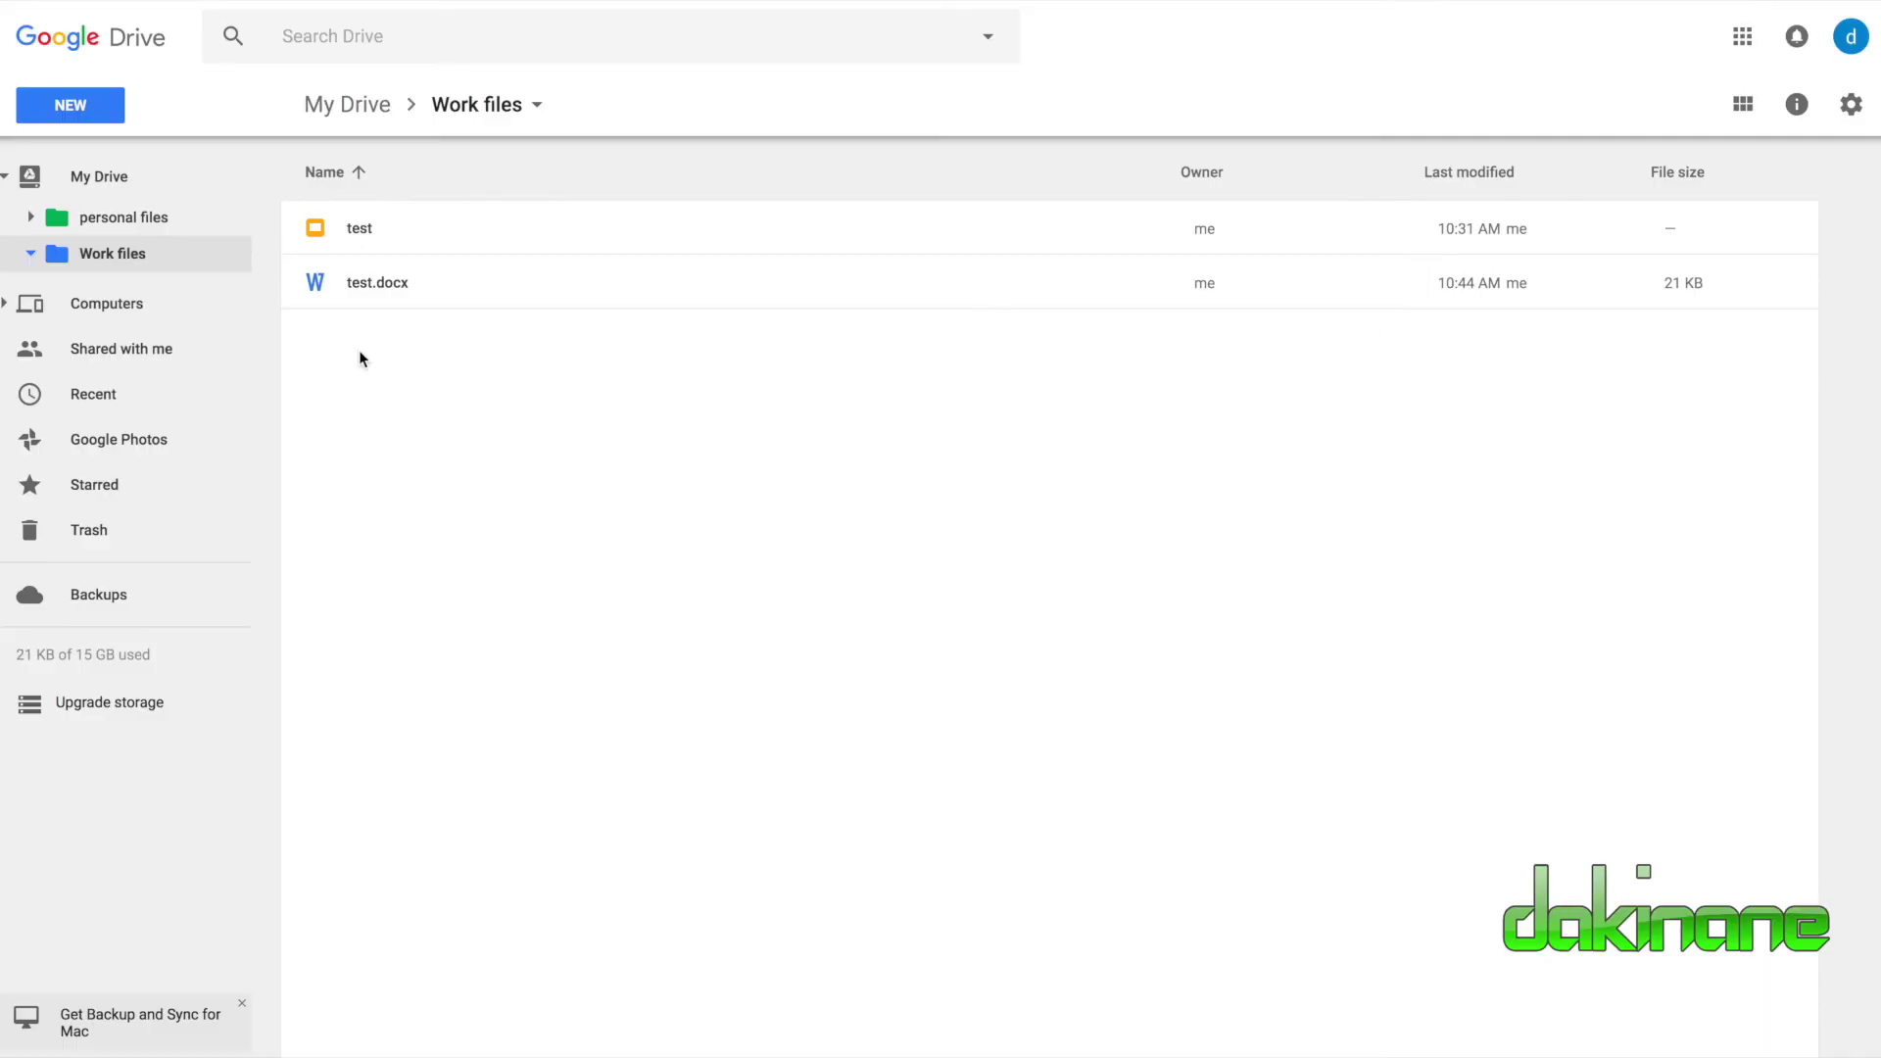
# Upload test2 from the Desktop into Work files as a Google Doc
pyautogui.click(86, 114)
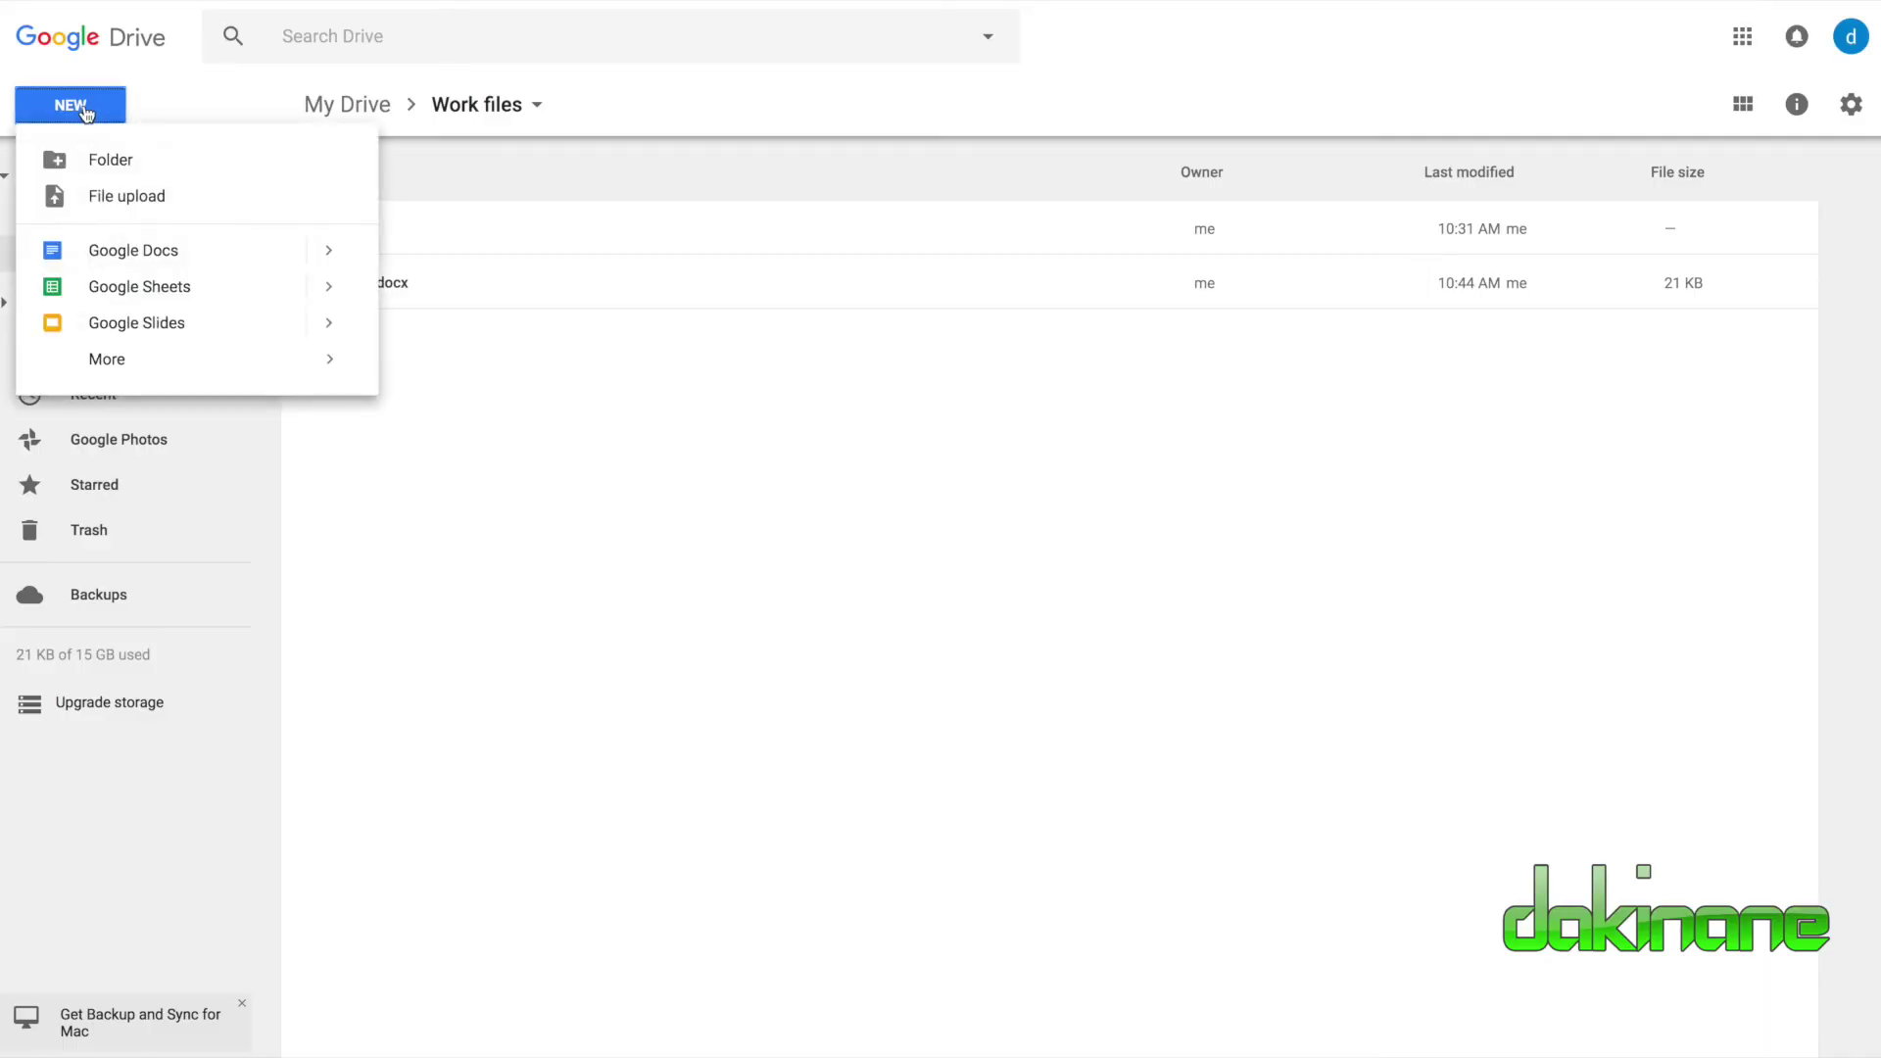
pyautogui.click(105, 201)
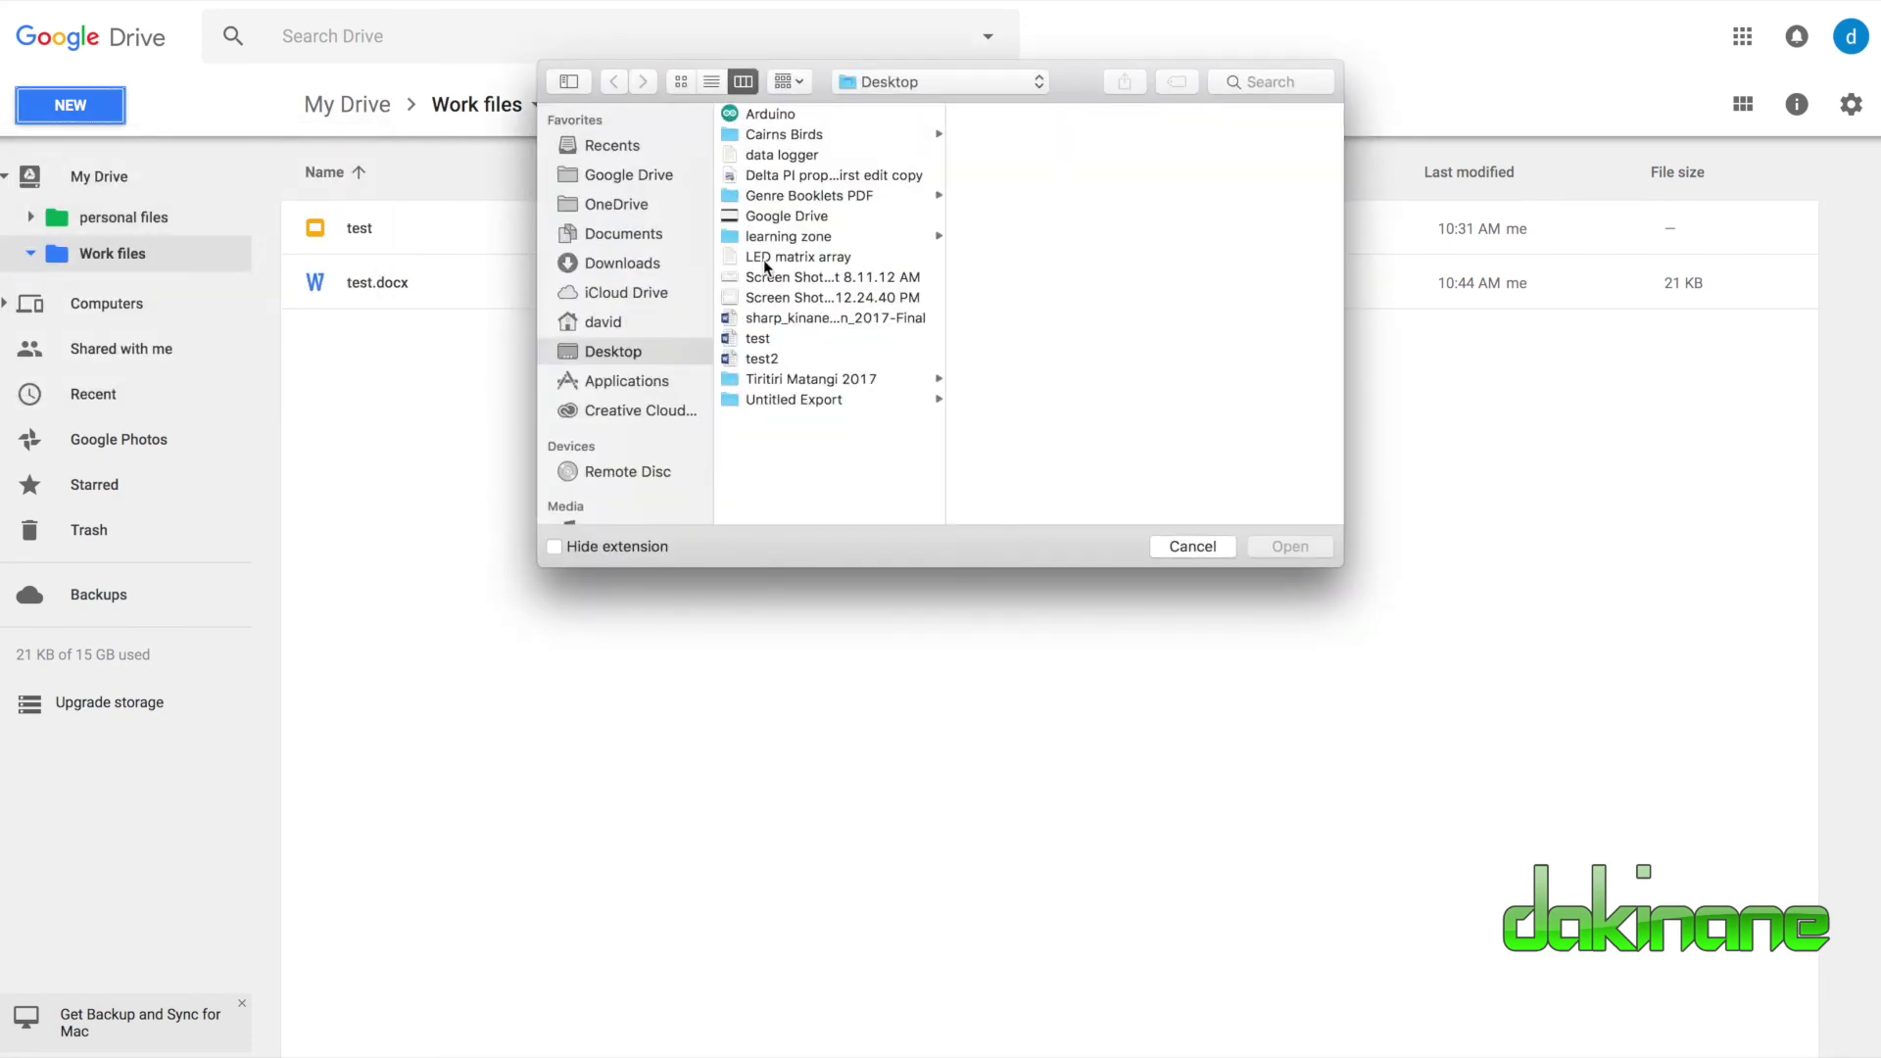
pyautogui.click(764, 360)
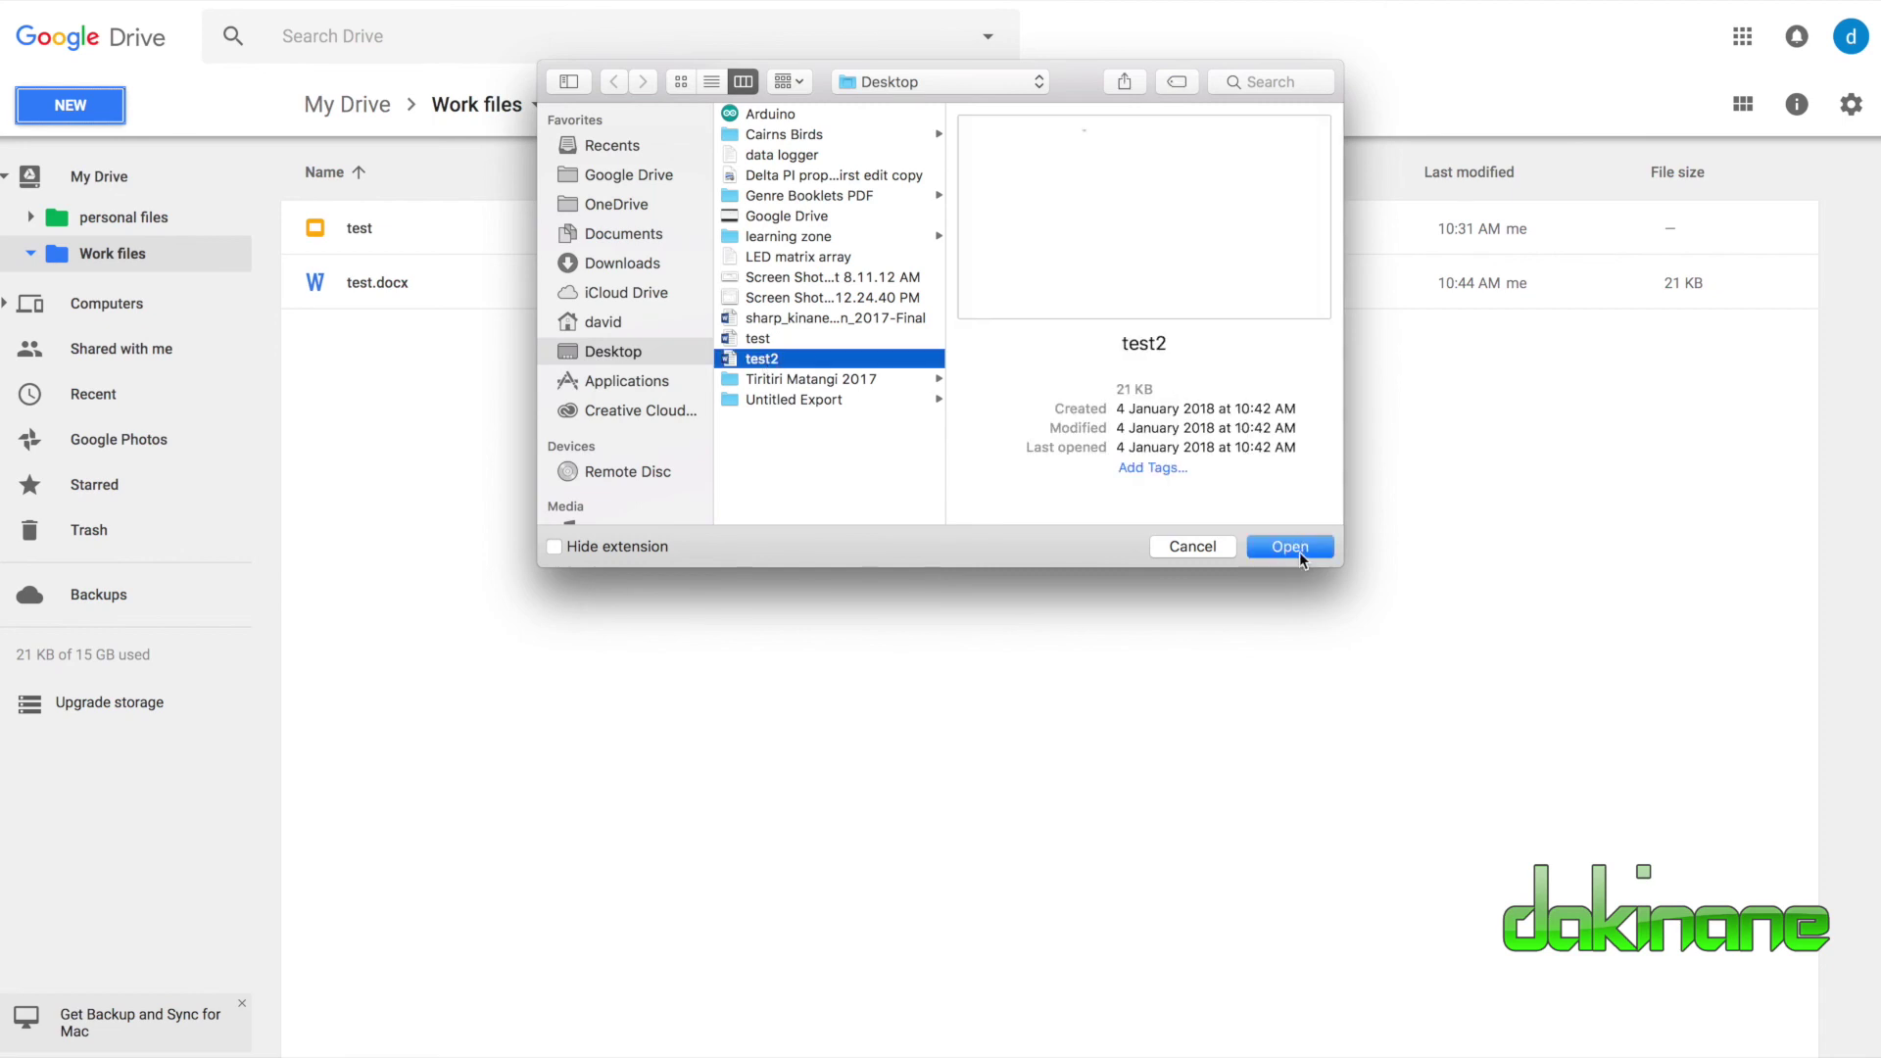
pyautogui.click(1301, 549)
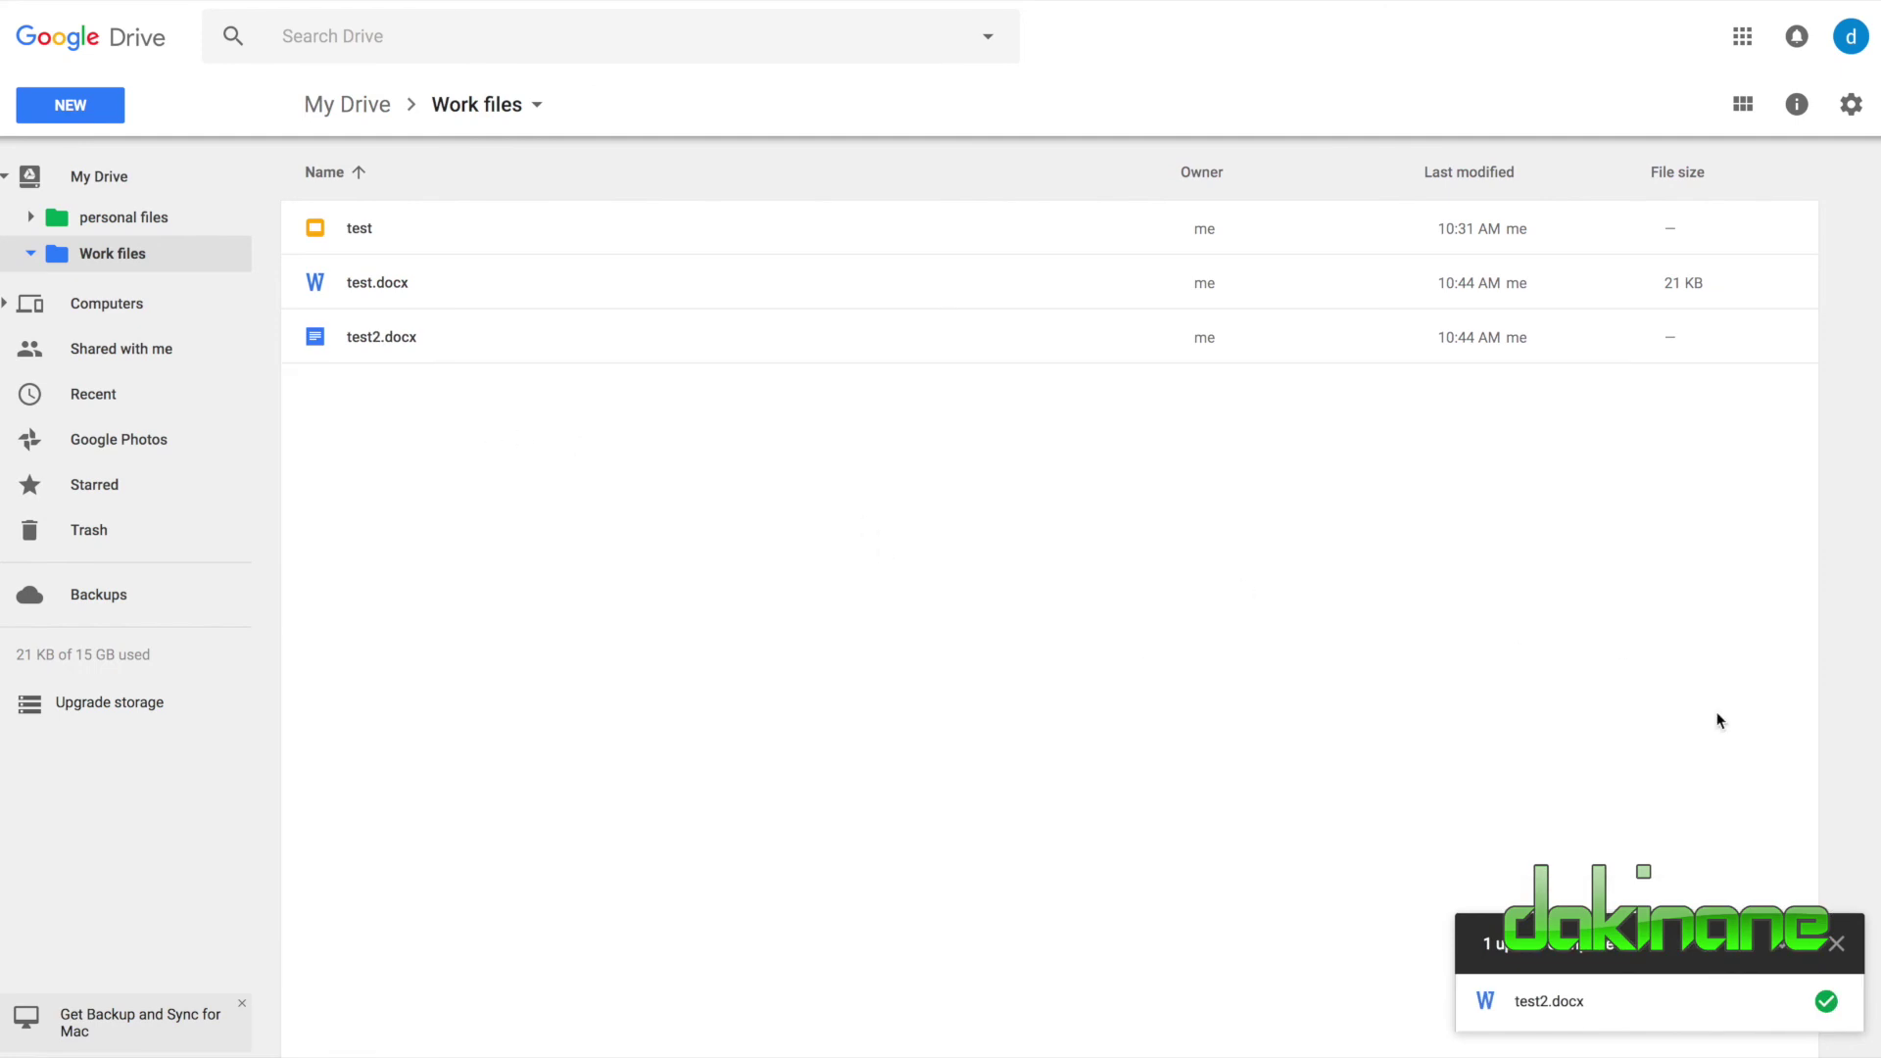
pyautogui.click(1836, 943)
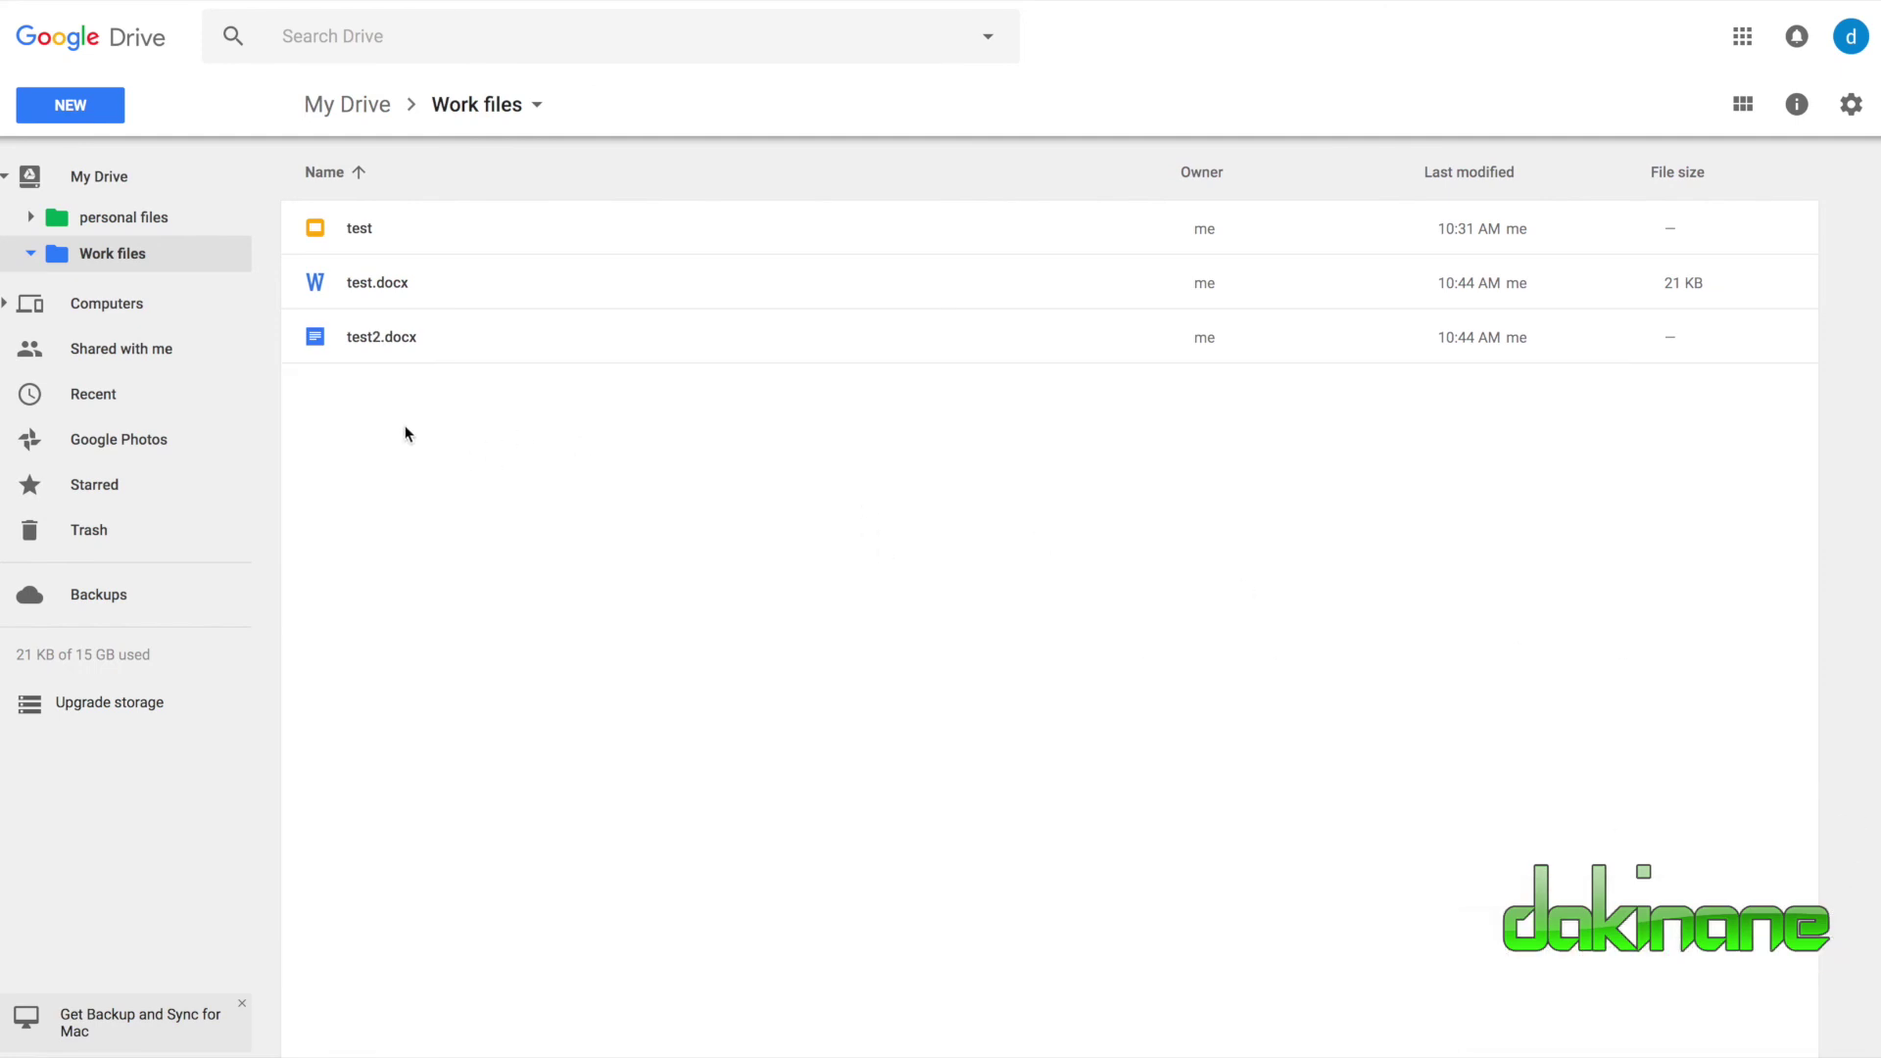
# Open test2.docx, then open test.docx with Google Docs to create a converted copy
pyautogui.click(308, 338)
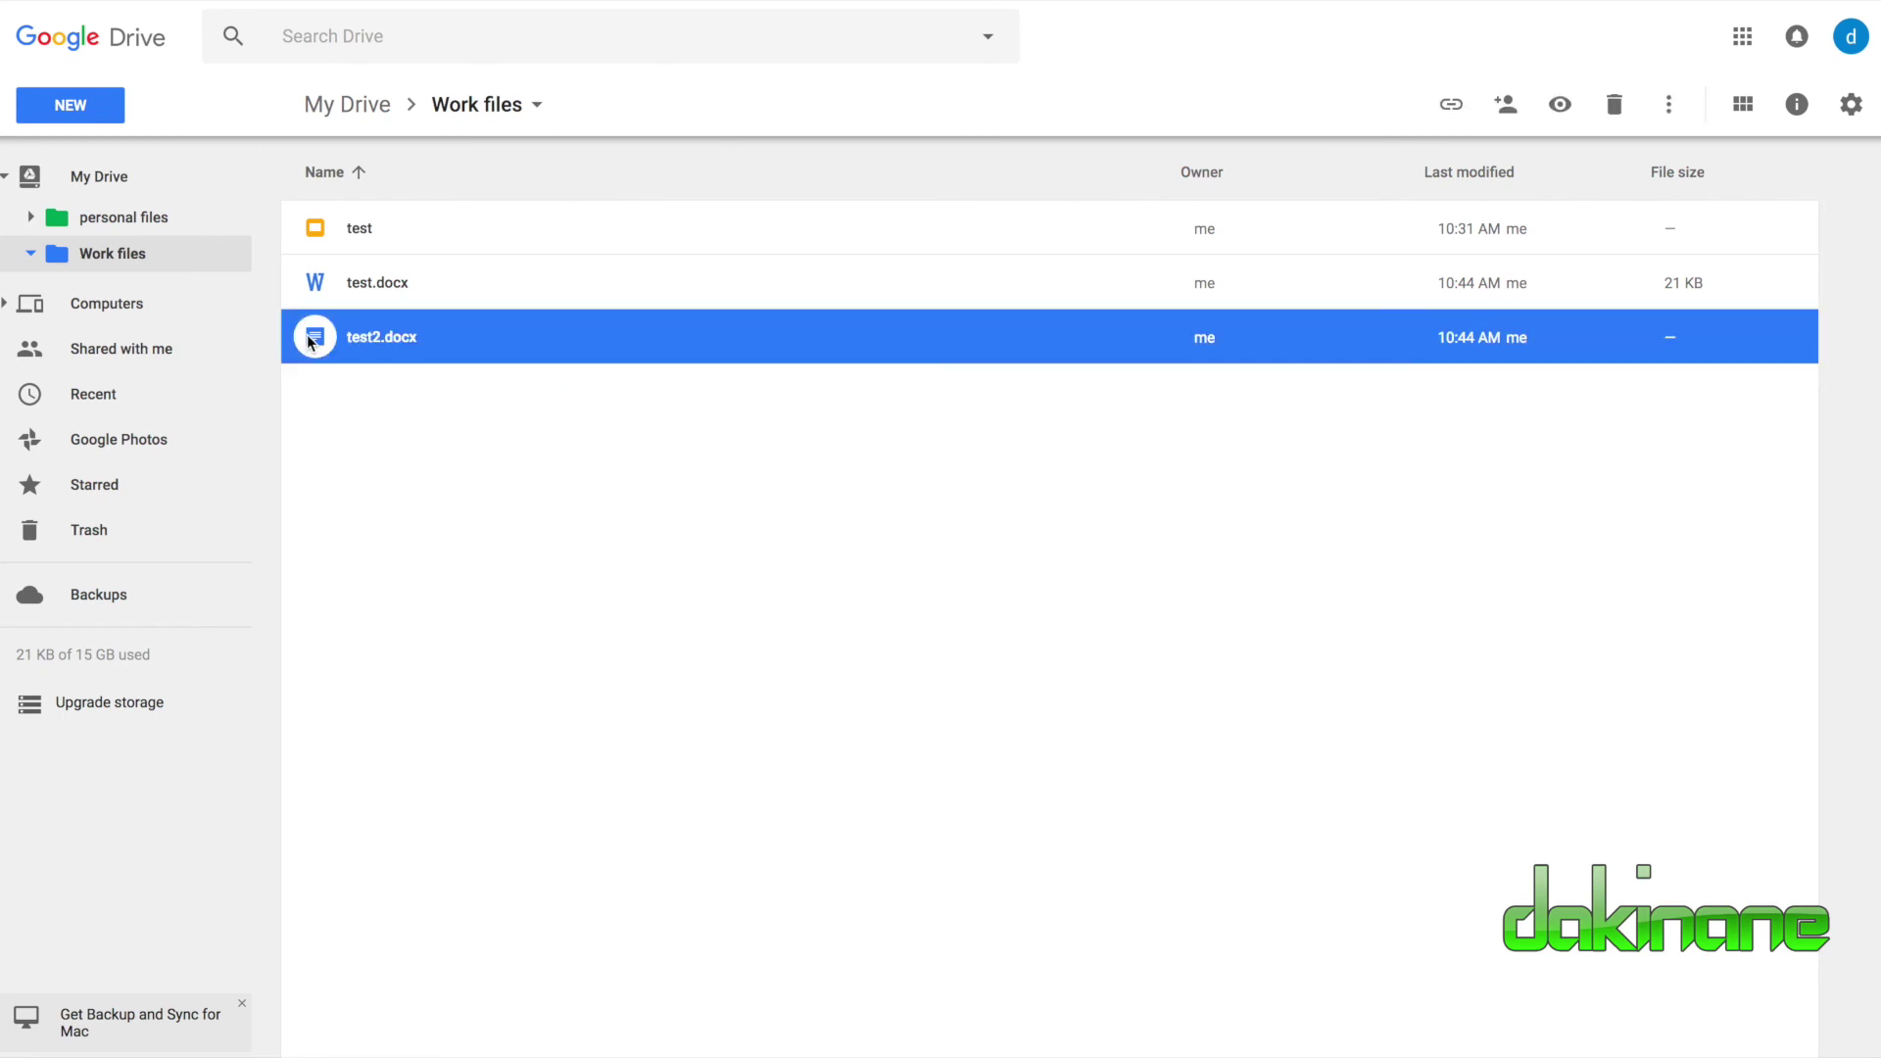
pyautogui.doubleClick(308, 338)
pyautogui.doubleClick(318, 284)
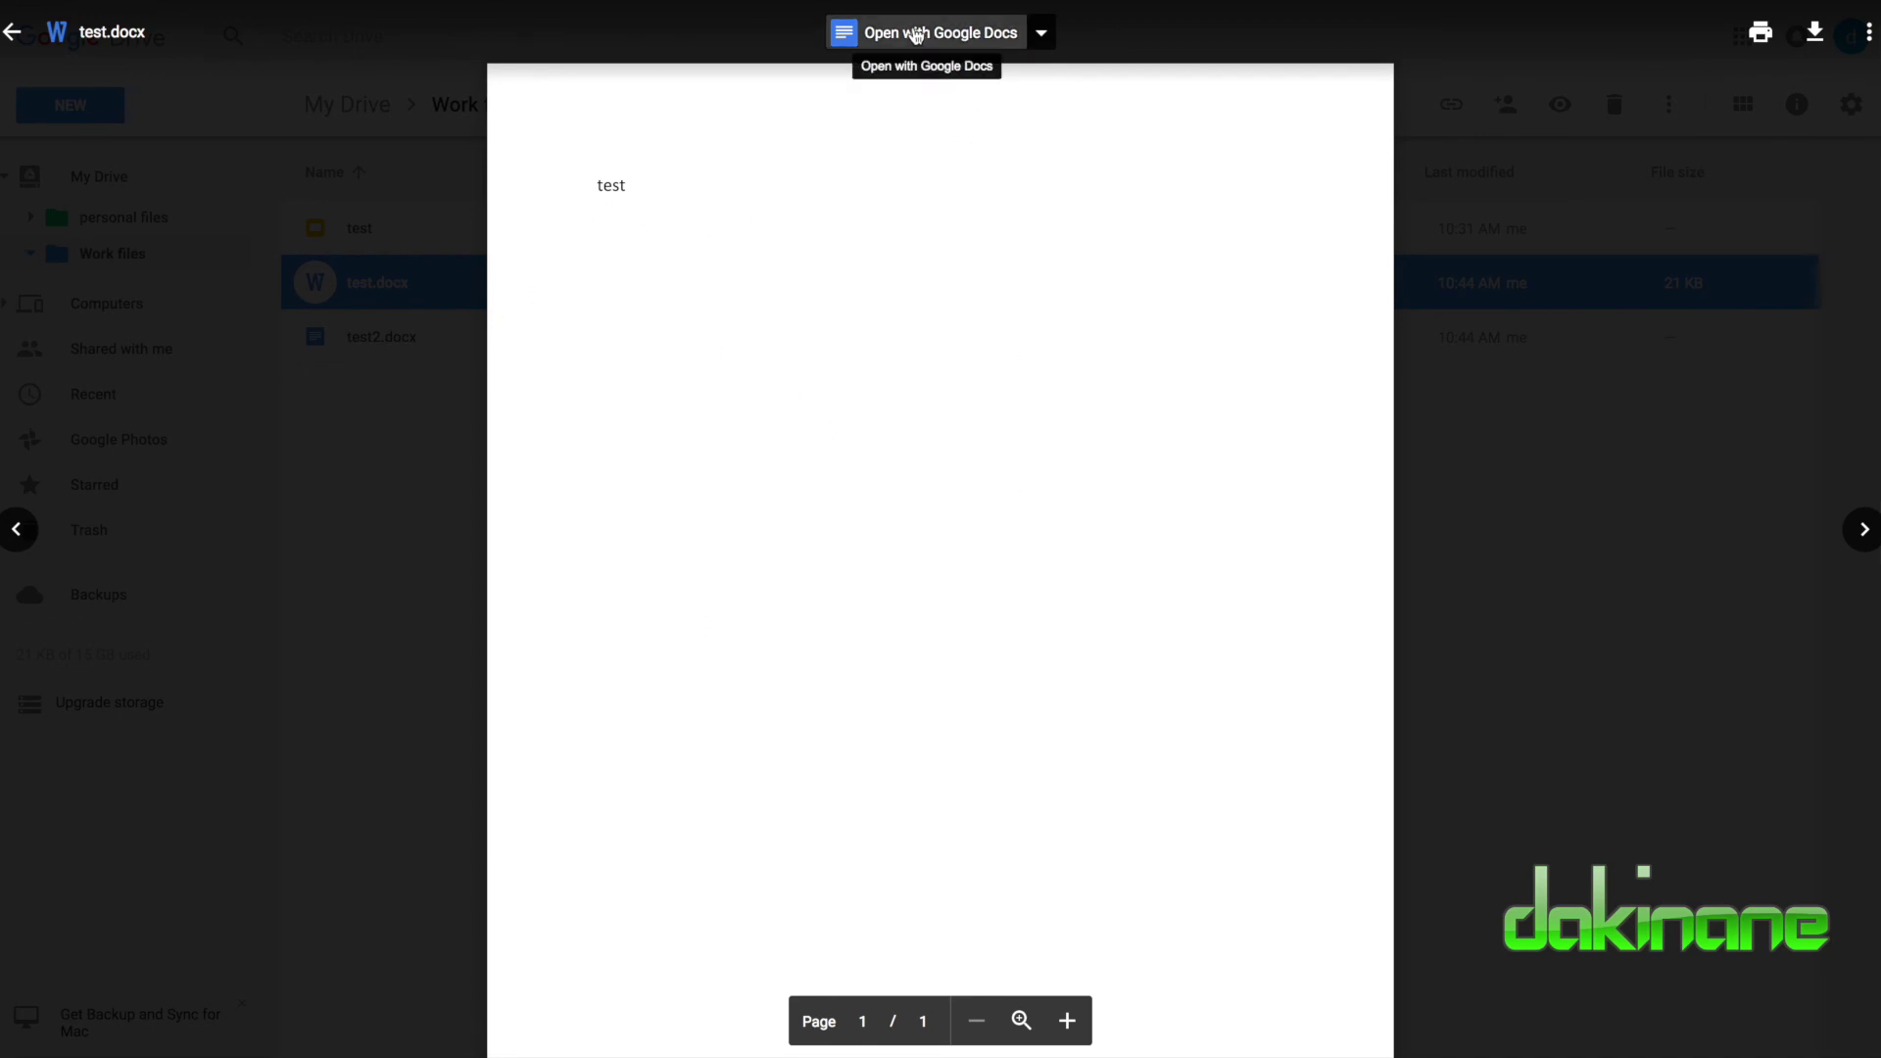
pyautogui.click(1042, 35)
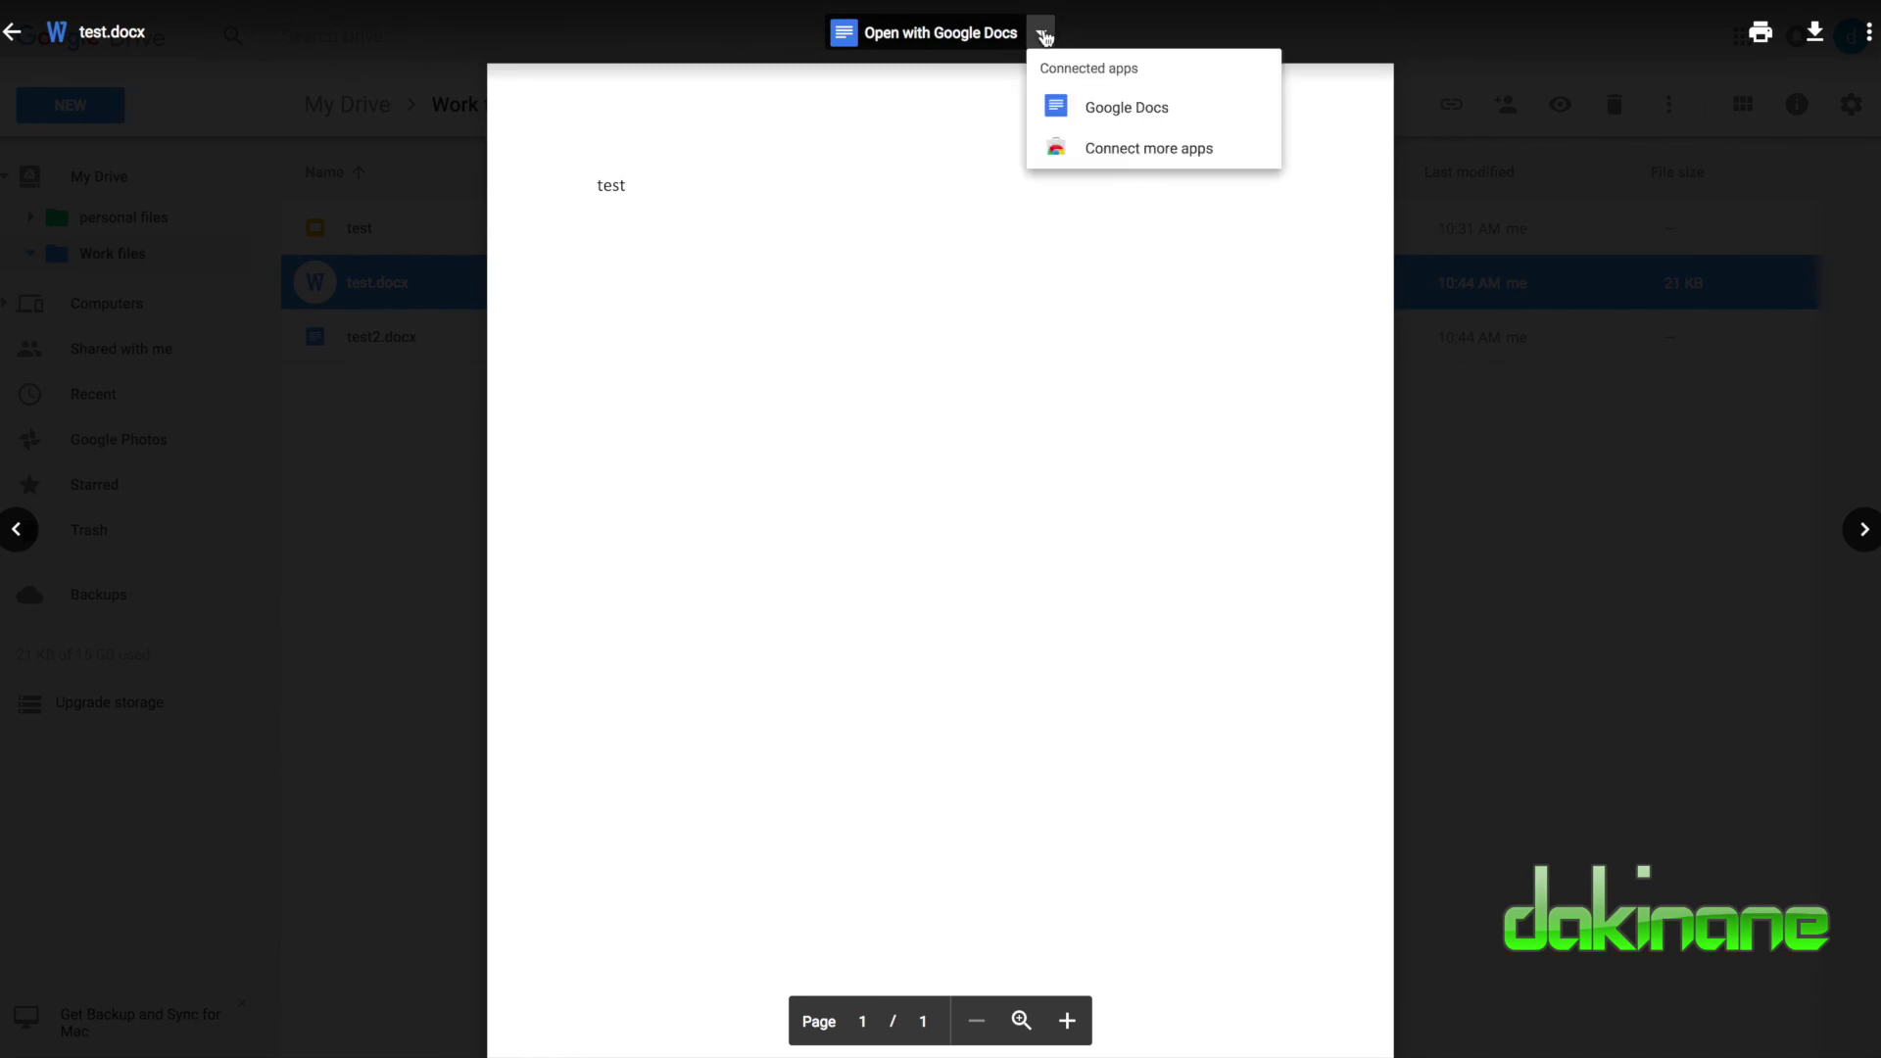
pyautogui.click(1058, 105)
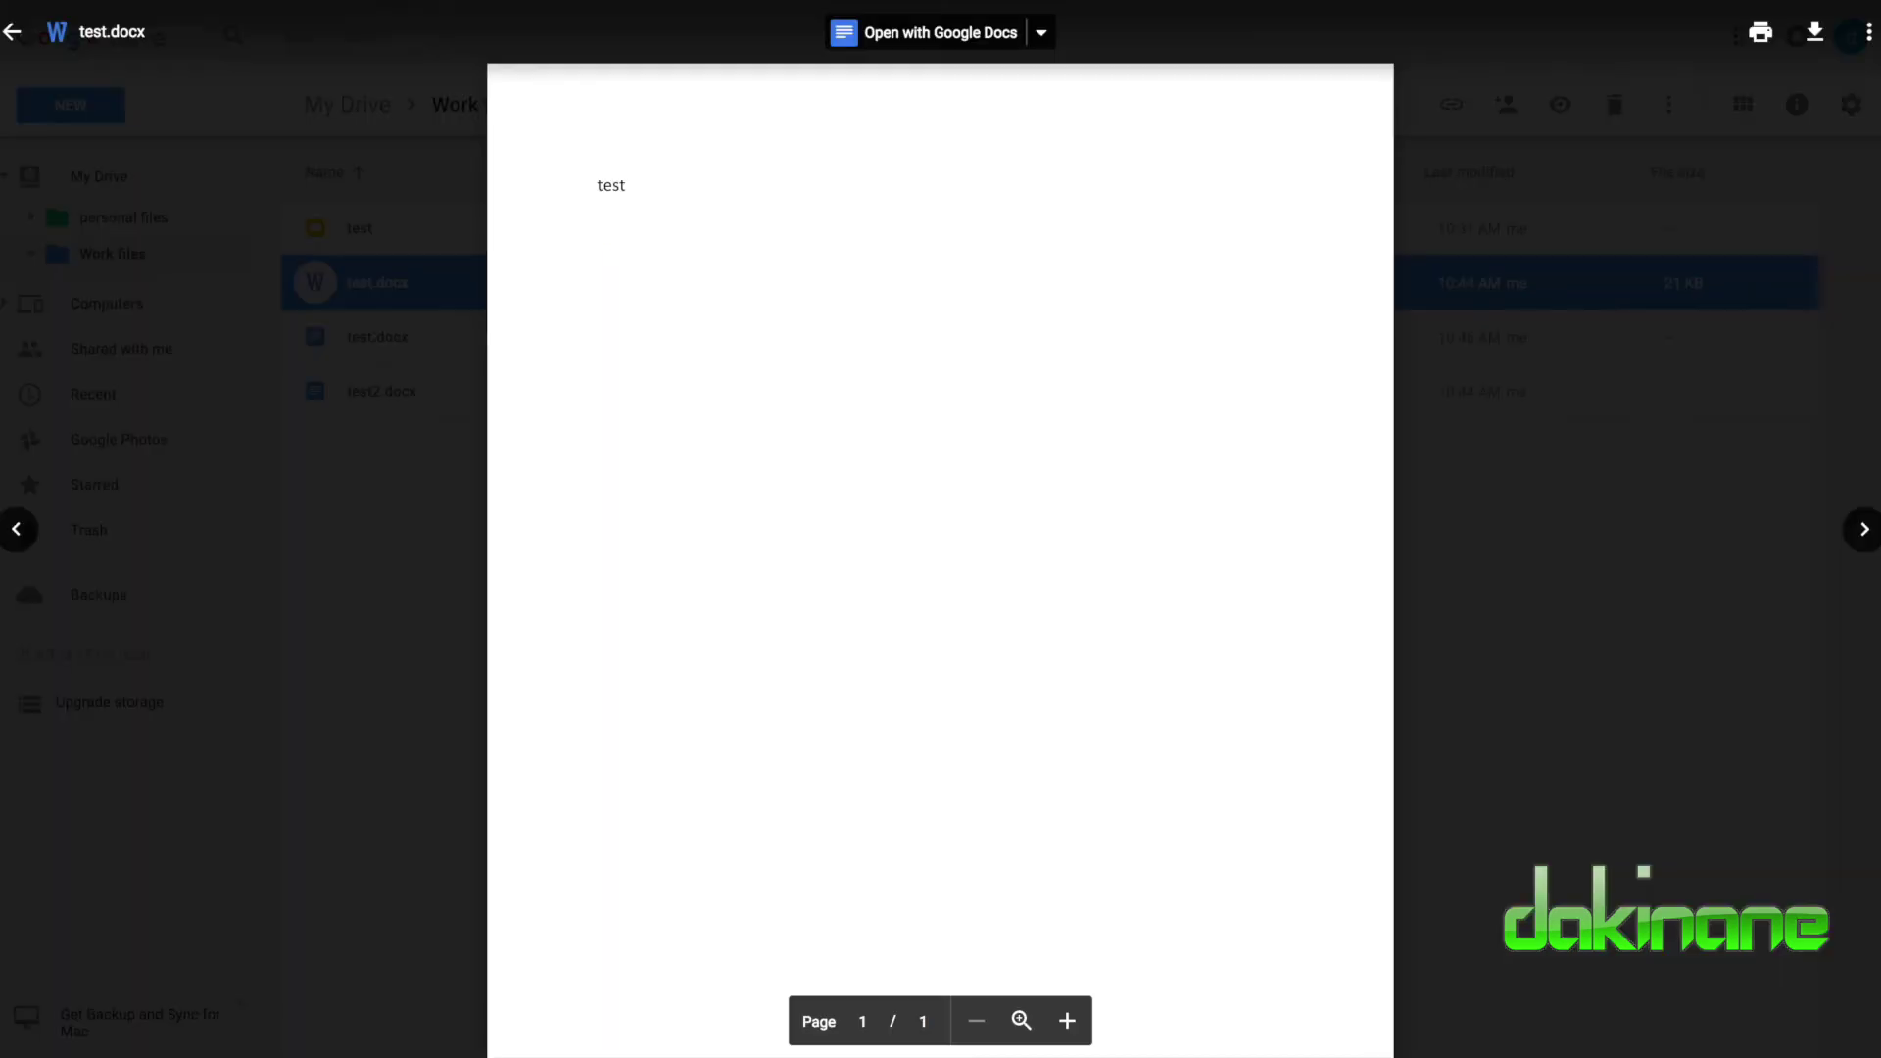
pyautogui.click(11, 34)
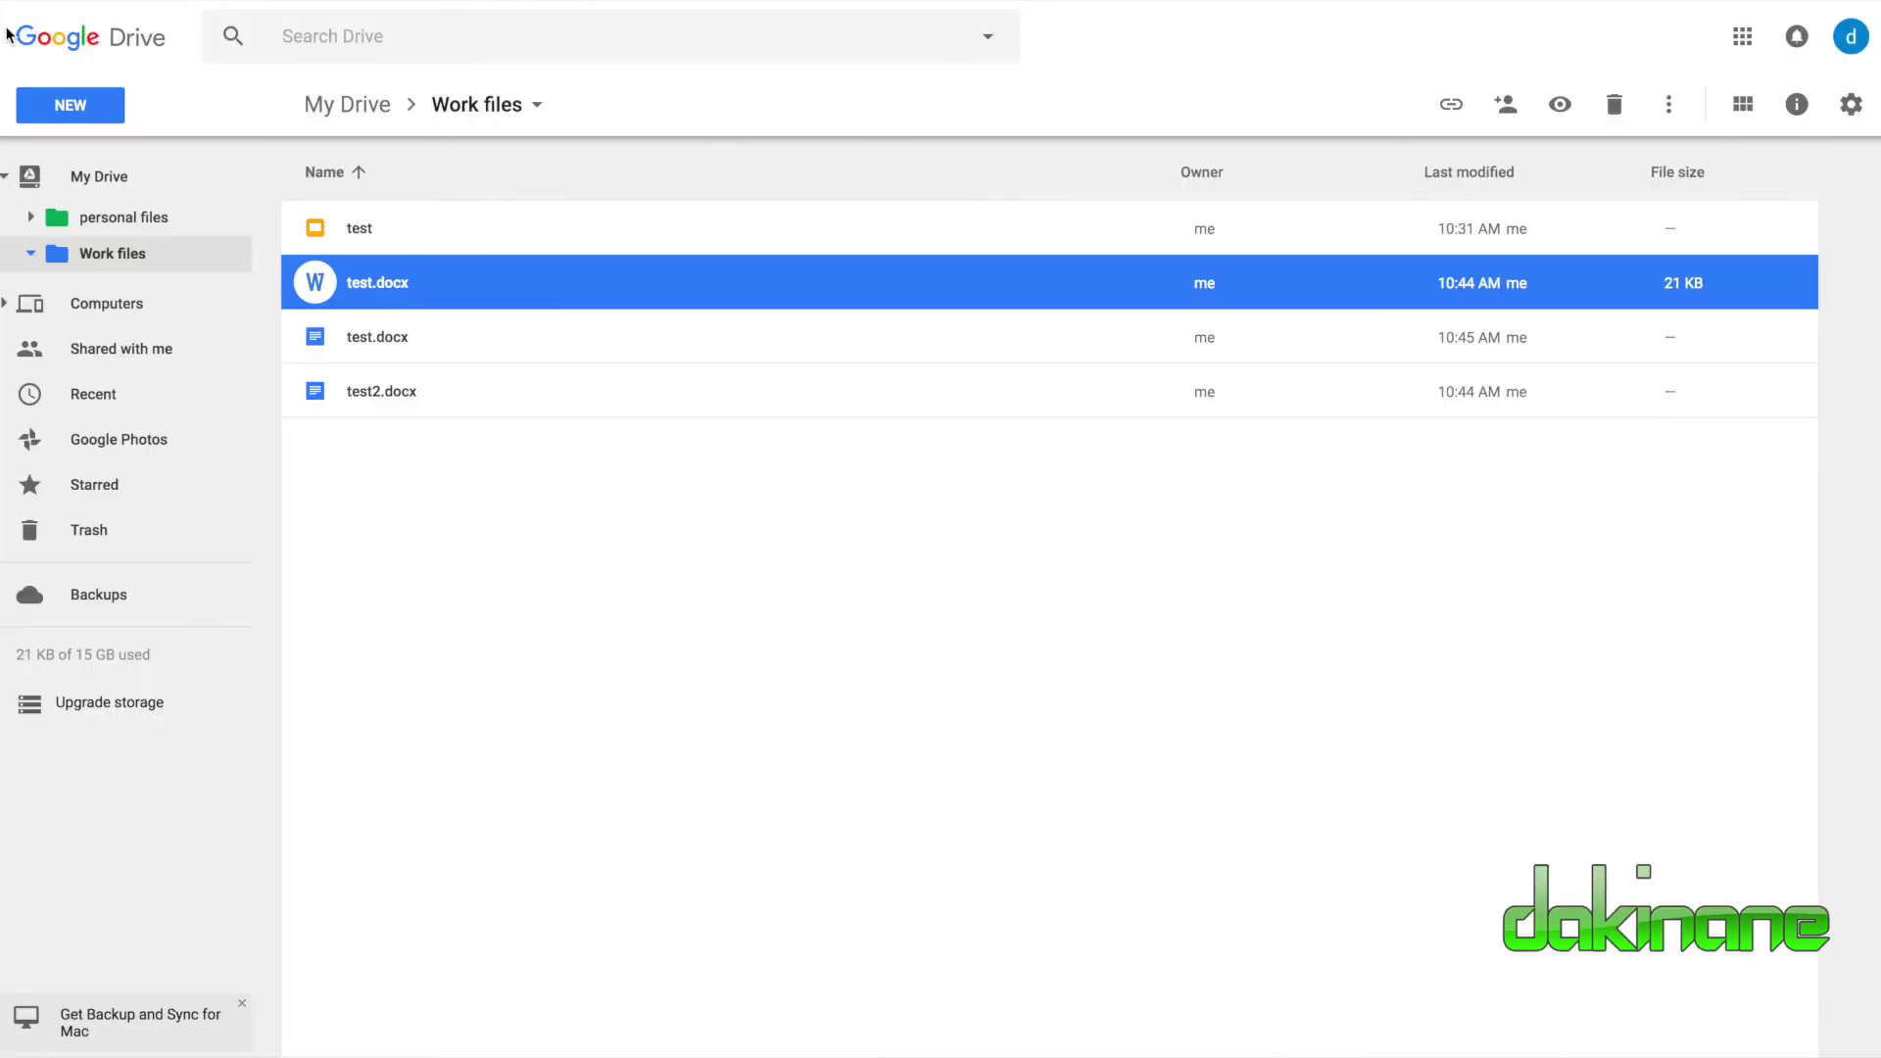
pyautogui.click(373, 484)
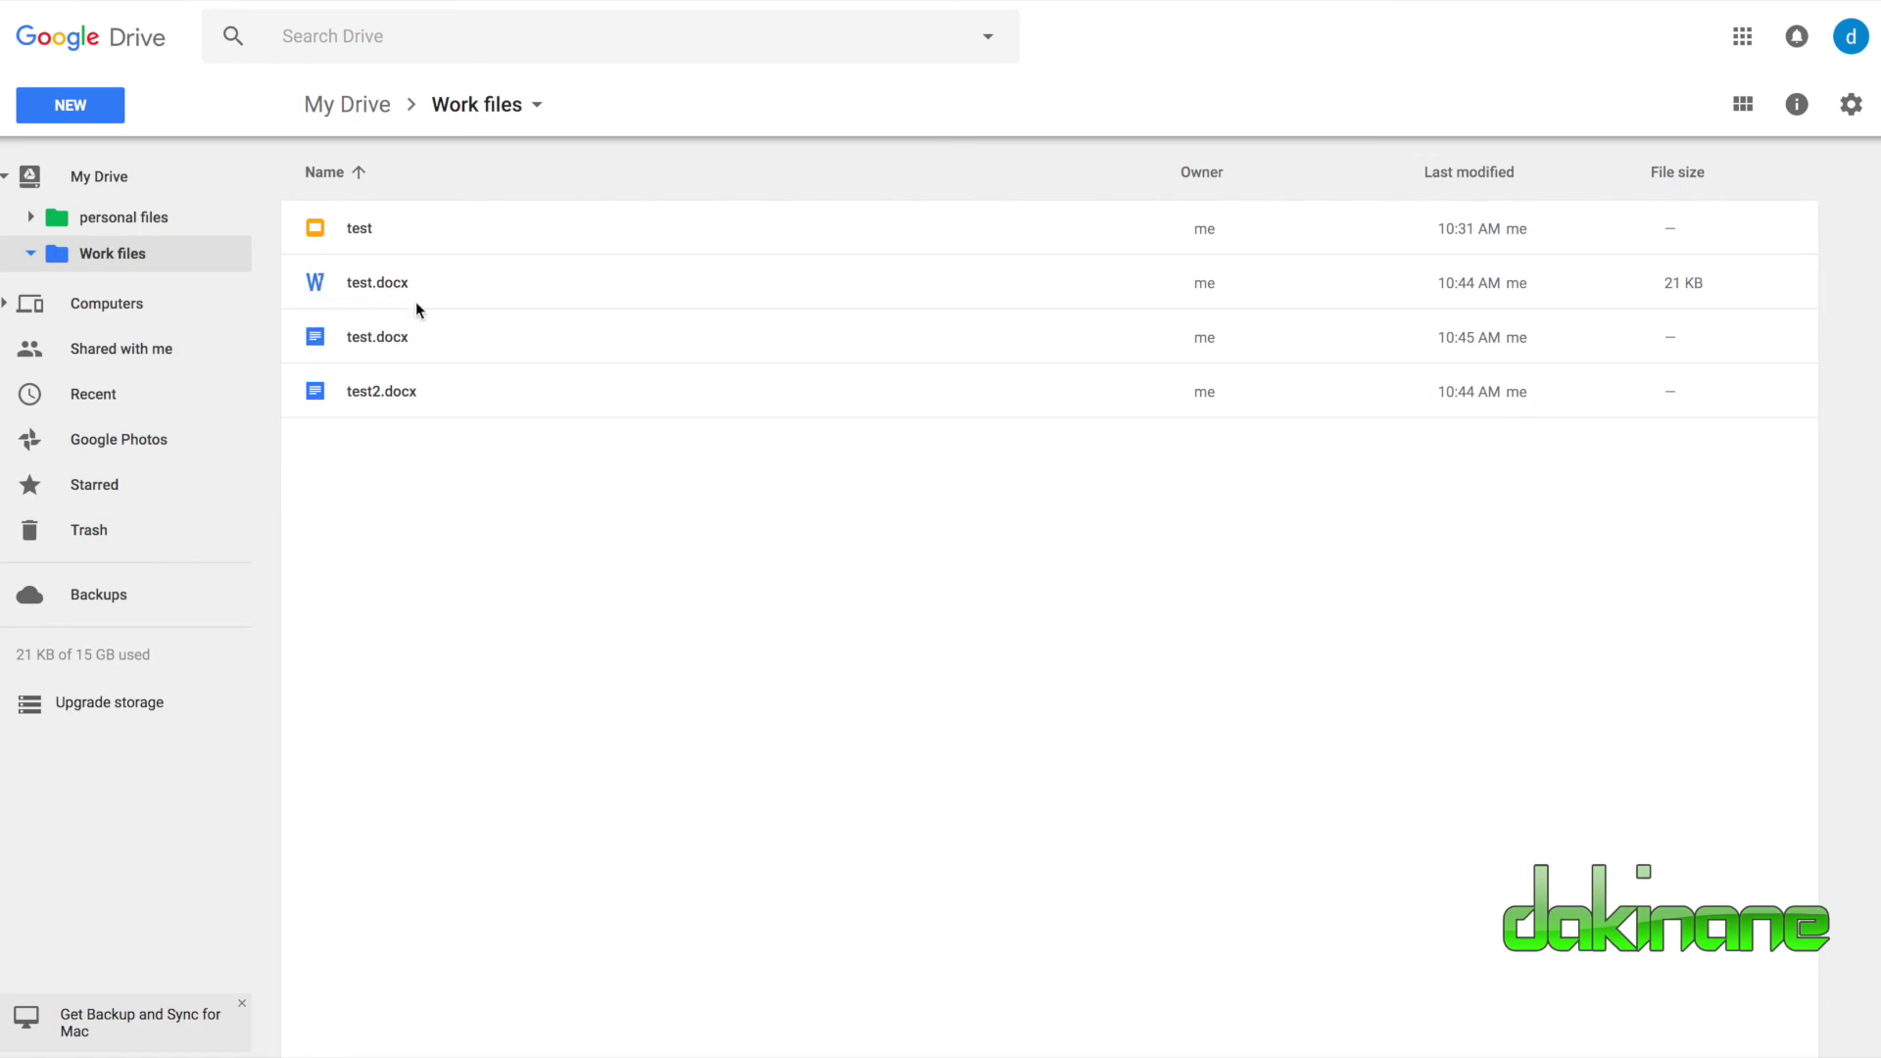
pyautogui.click(1851, 104)
pyautogui.click(1604, 172)
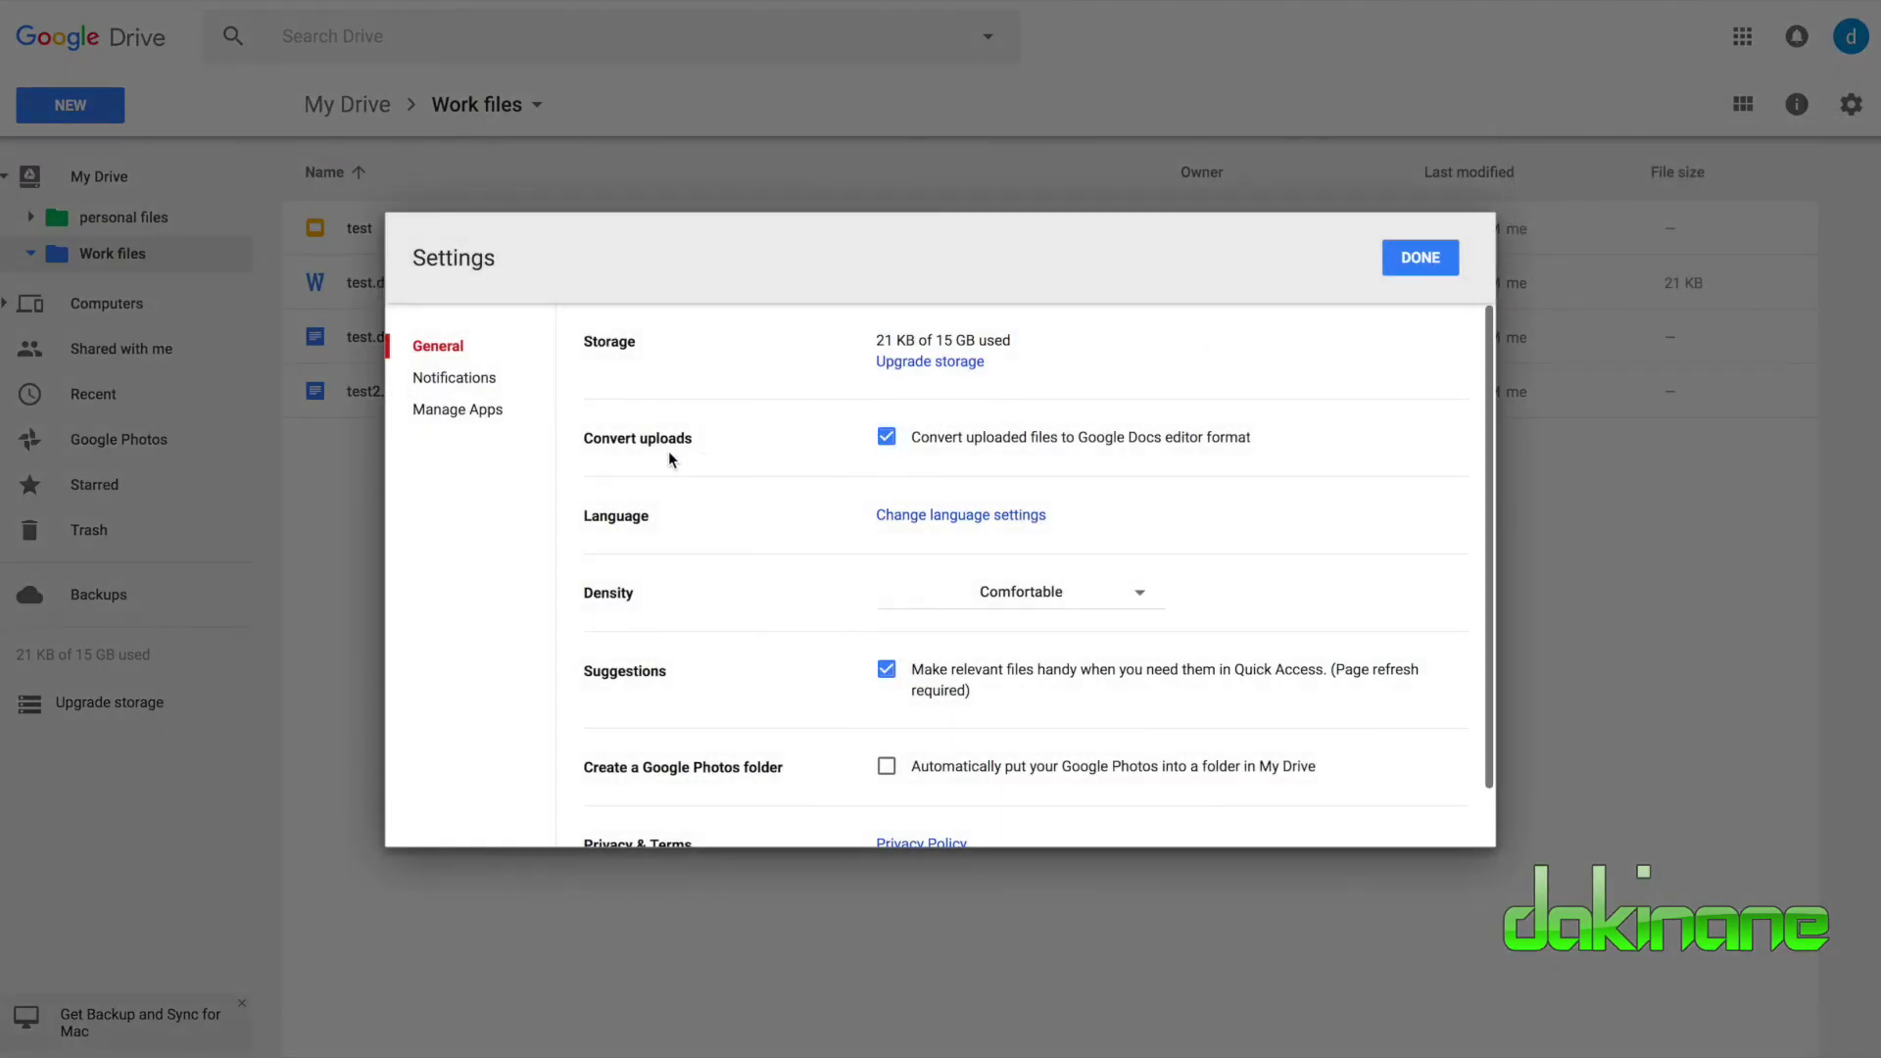
pyautogui.click(1436, 257)
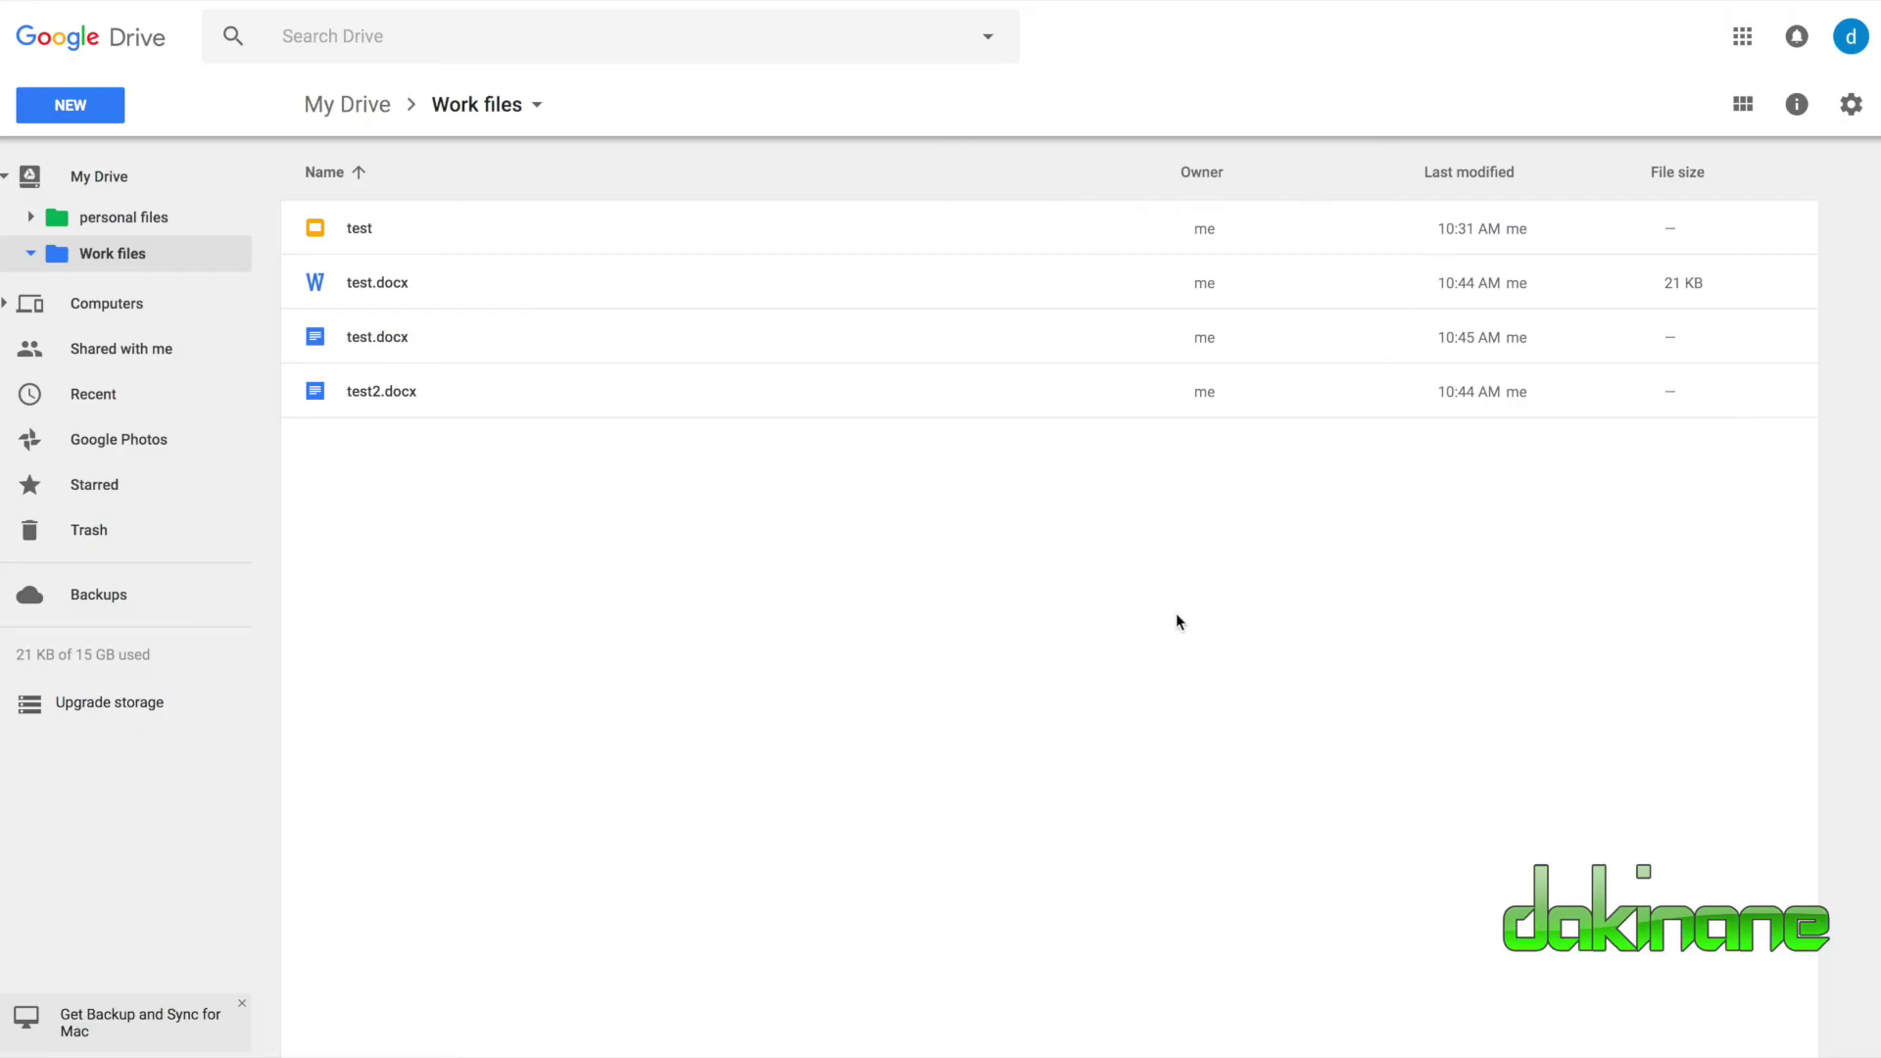